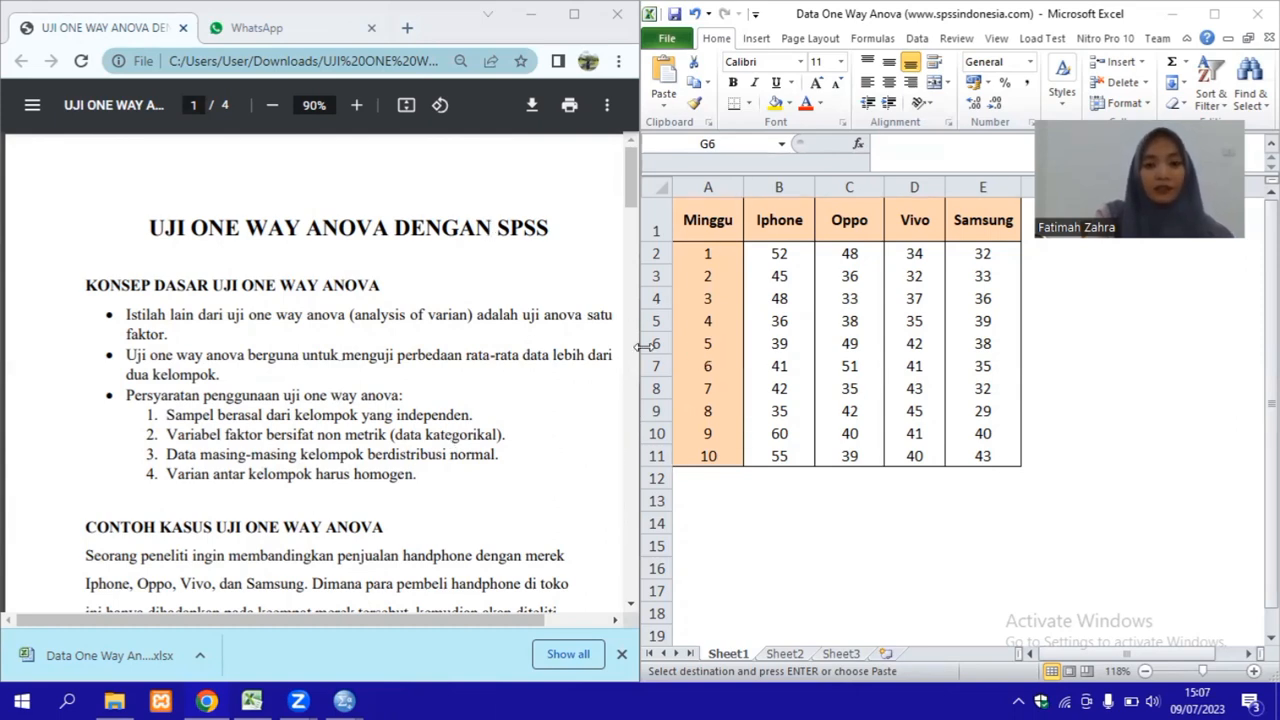
Read the case example and test steps in the PDF guide, and switch to the variable definitions in SPSS Statistics
{"action": "scroll", "coordinate": [405, 510], "scroll_direction": "down", "scroll_amount": 5}
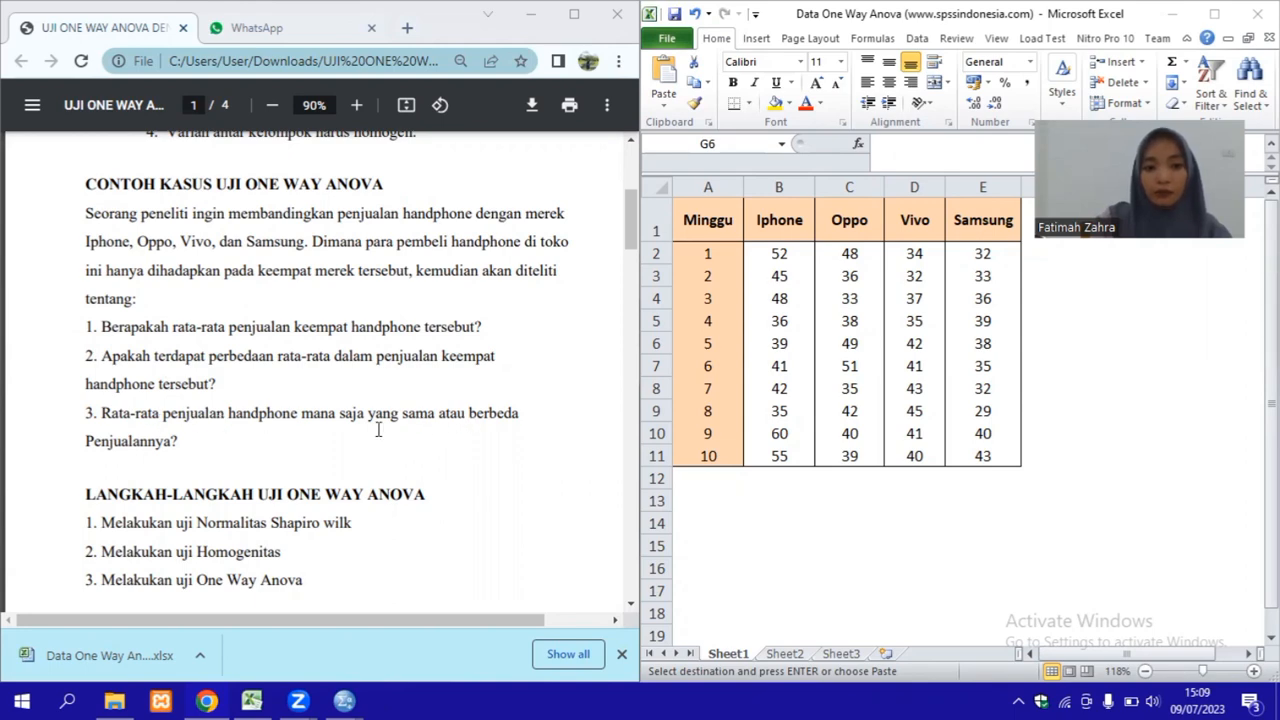
{"action": "scroll", "coordinate": [285, 487], "scroll_direction": "down", "scroll_amount": 5}
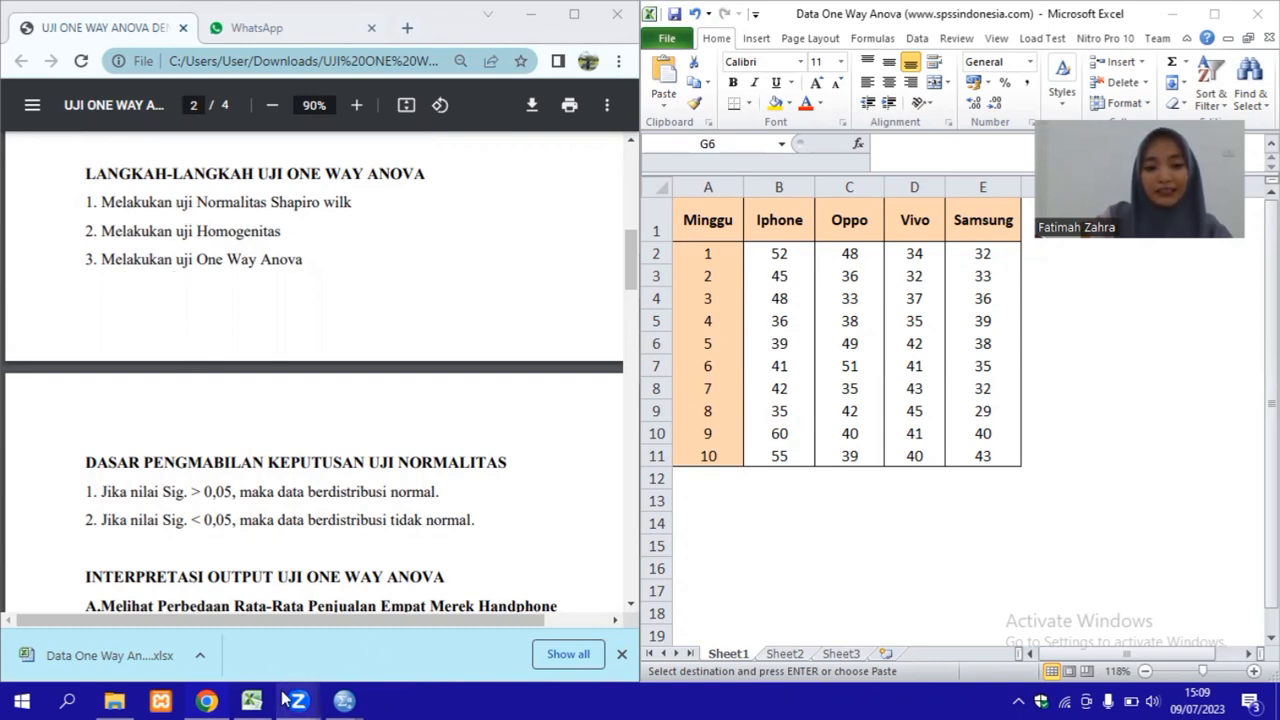
{"action": "mouse_move", "coordinate": [285, 700]}
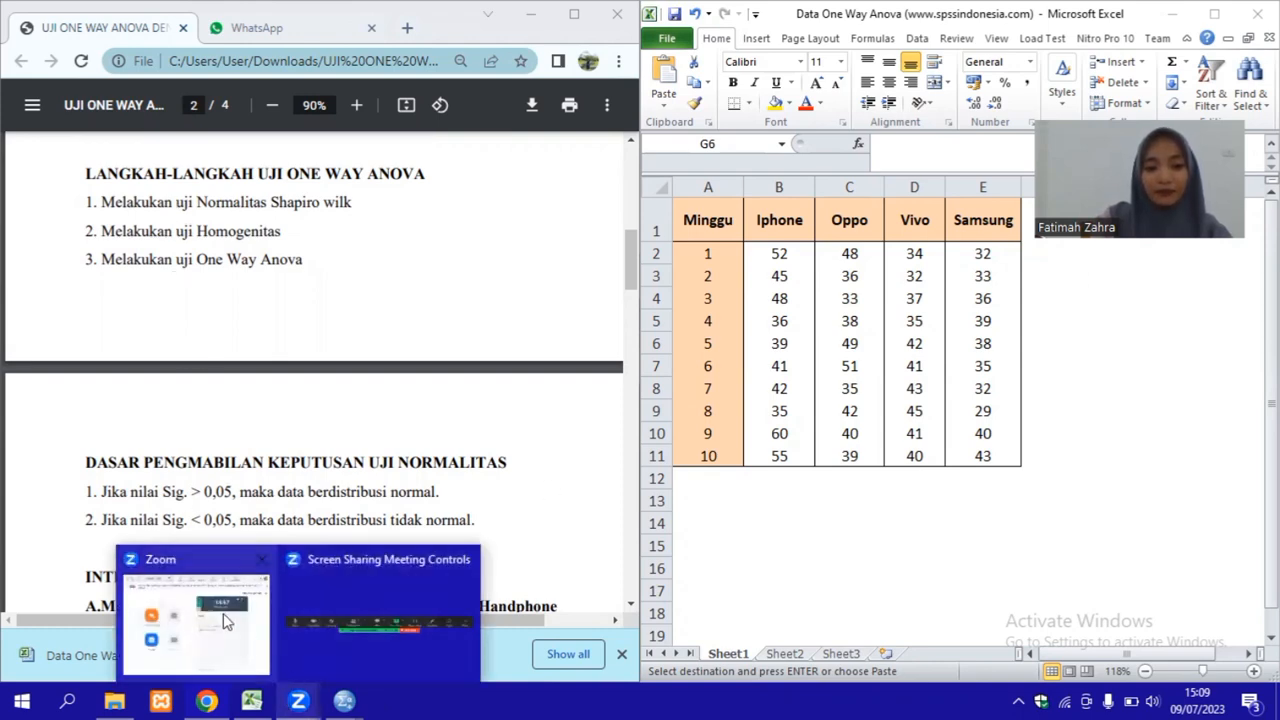
{"action": "mouse_move", "coordinate": [355, 700]}
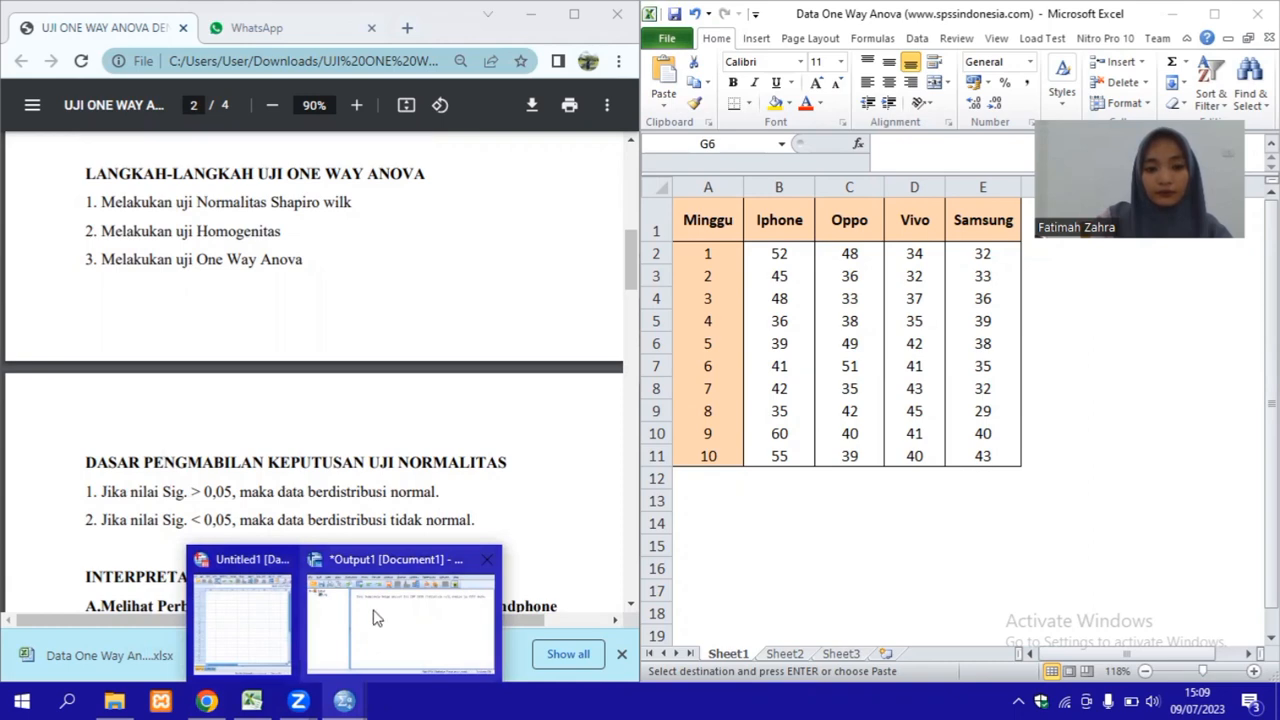
{"action": "left_click", "coordinate": [249, 626]}
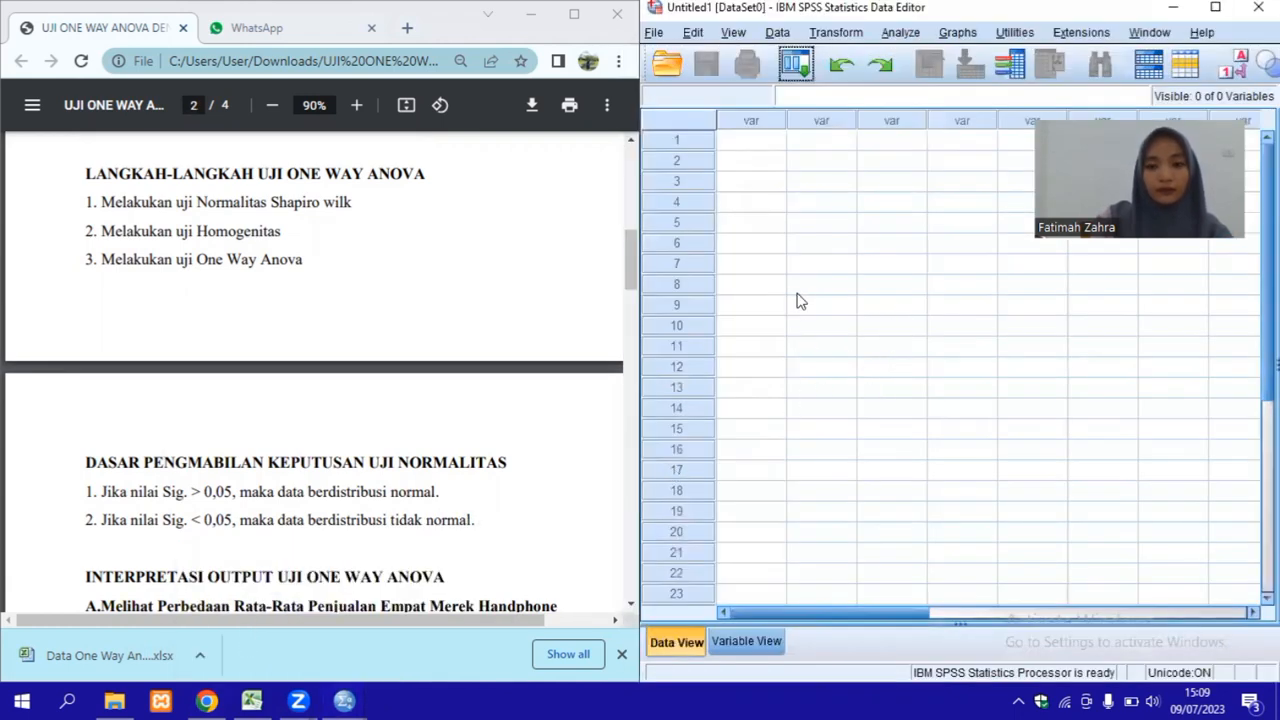
{"action": "left_click", "coordinate": [733, 142]}
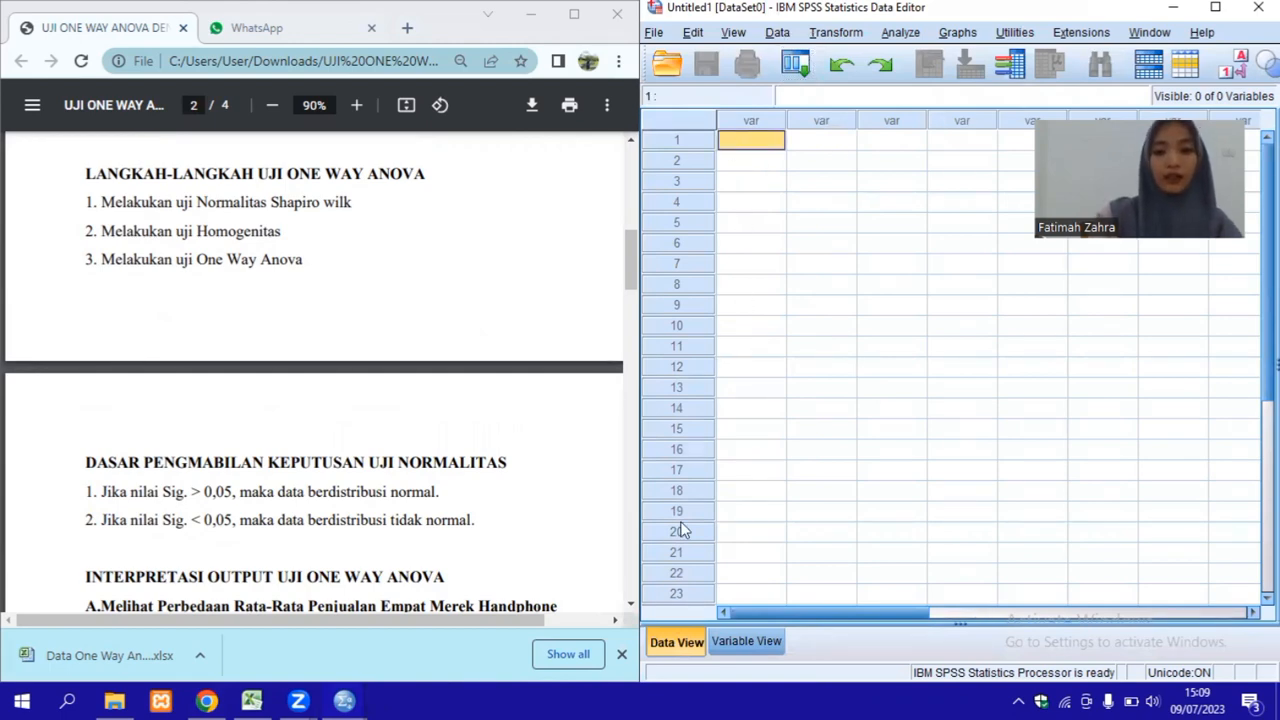
{"action": "left_click", "coordinate": [727, 648]}
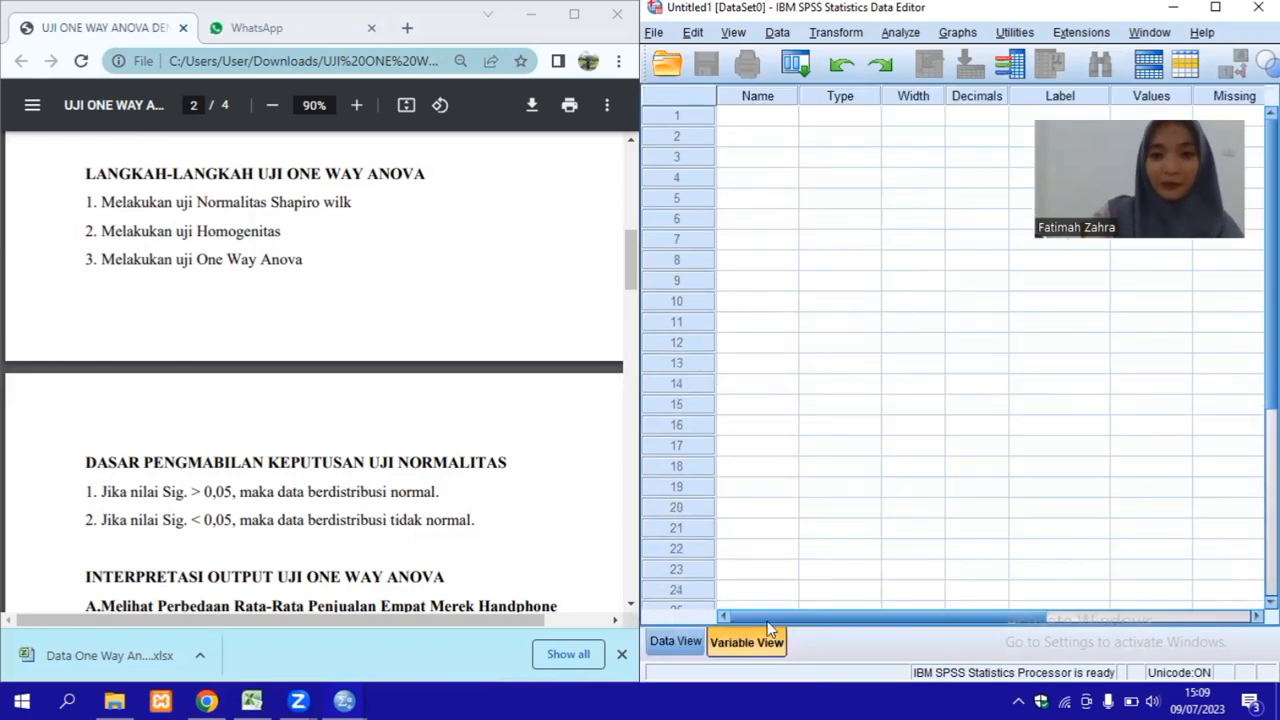
Define a first variable named X and set its decimals to 0
{"action": "left_click", "coordinate": [729, 117]}
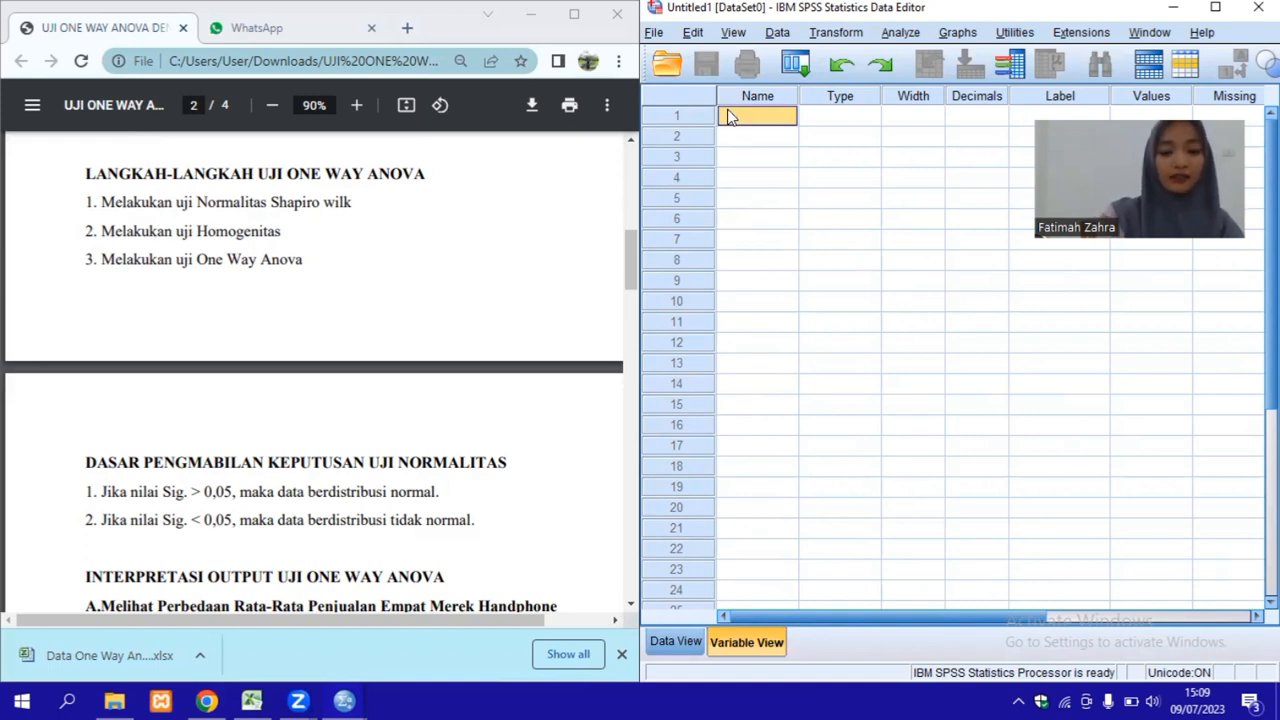
{"action": "left_click", "coordinate": [729, 113]}
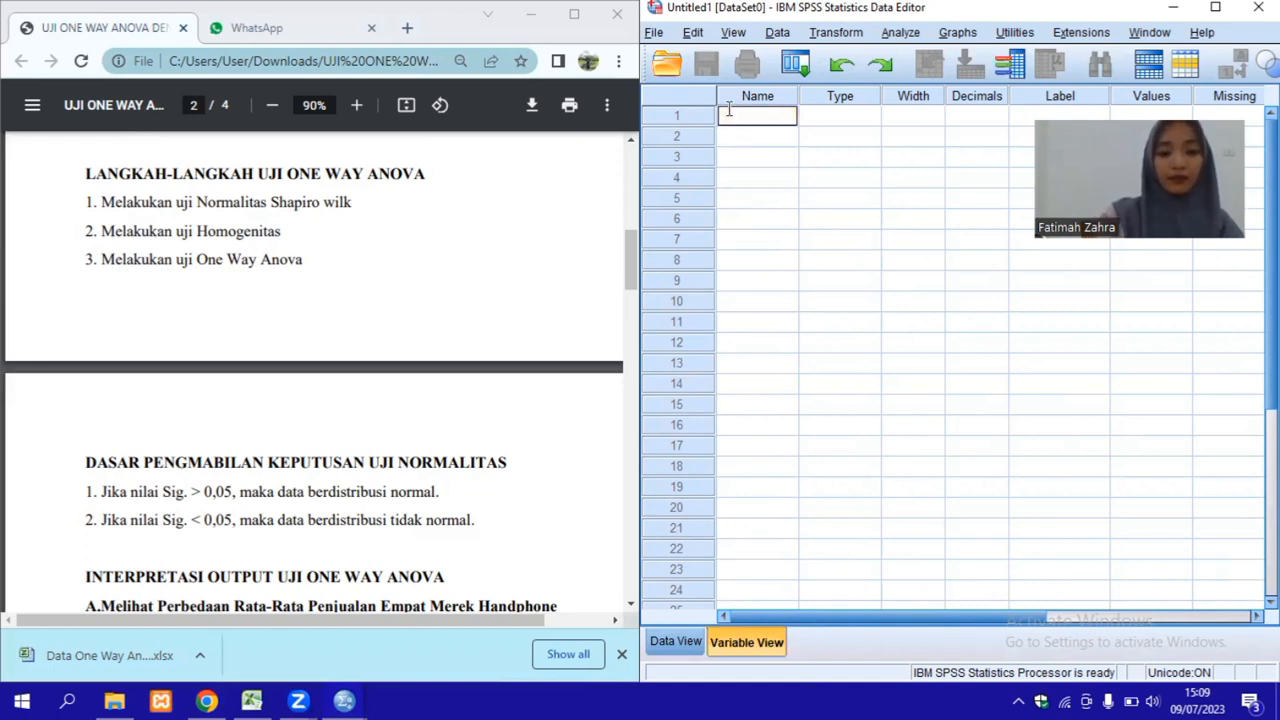
{"action": "type", "text": "X"}
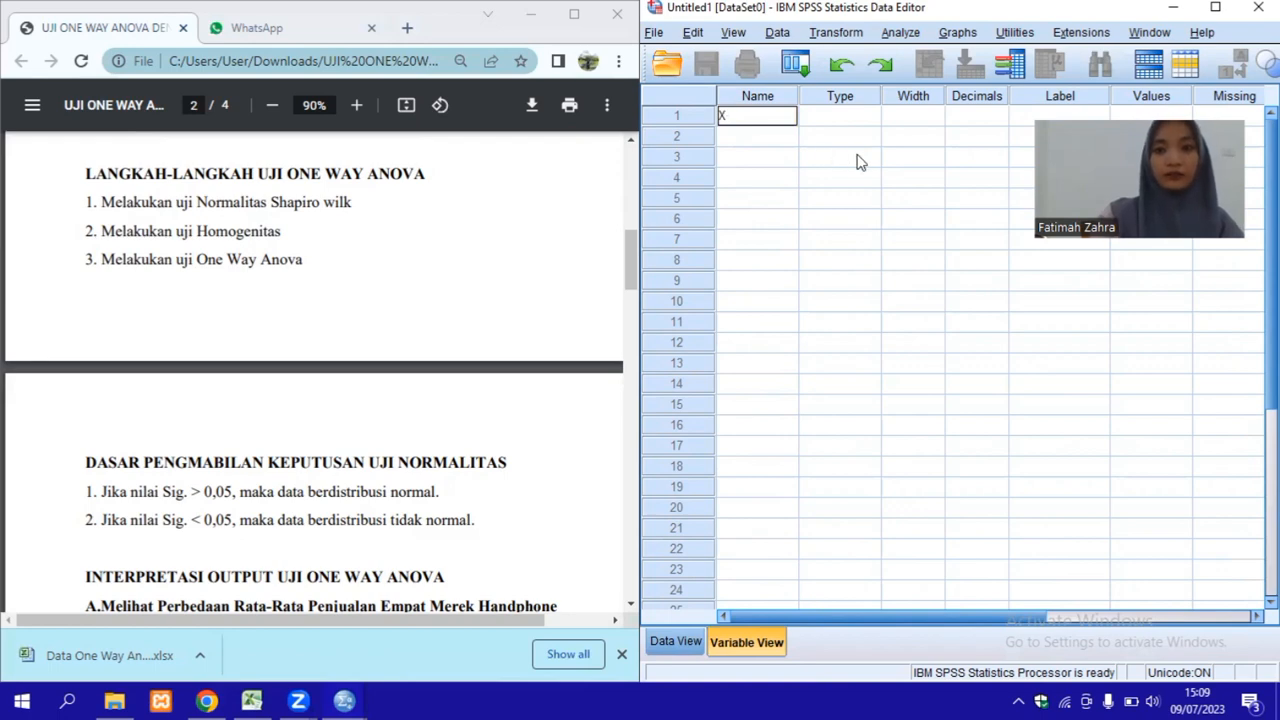
{"action": "left_click", "coordinate": [858, 160]}
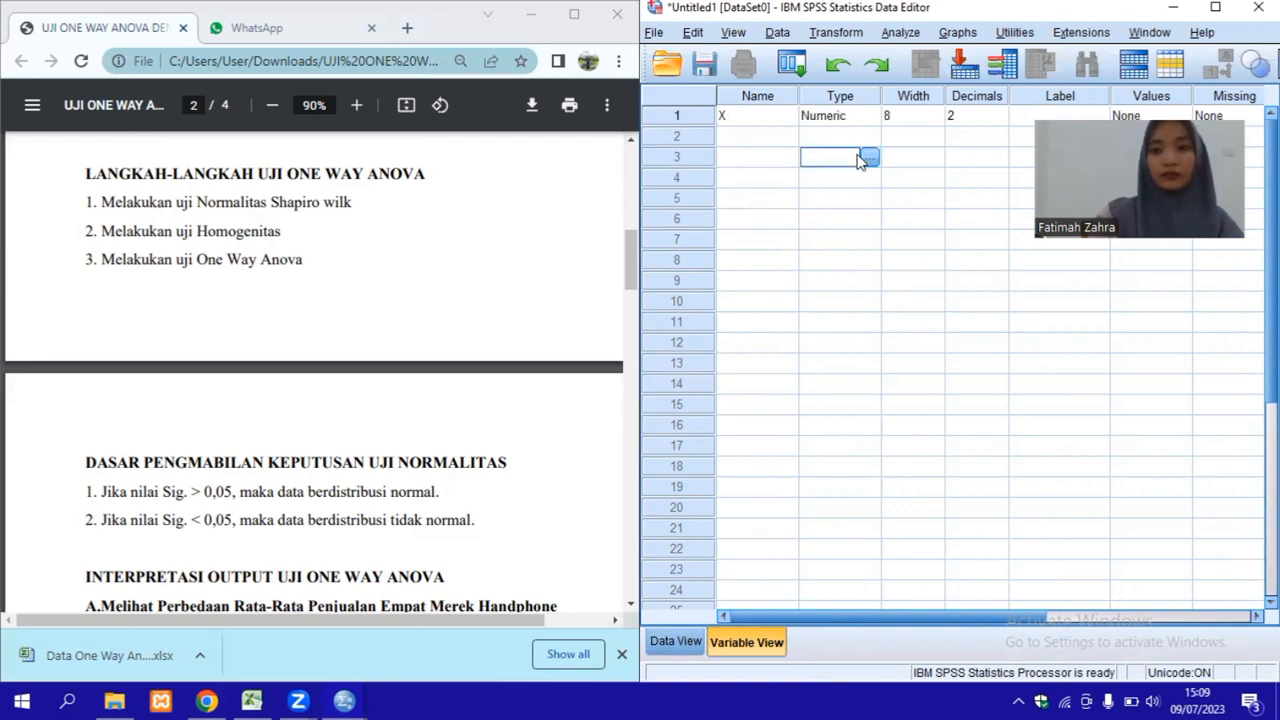
{"action": "left_click", "coordinate": [997, 116]}
{"action": "left_click", "coordinate": [1000, 121]}
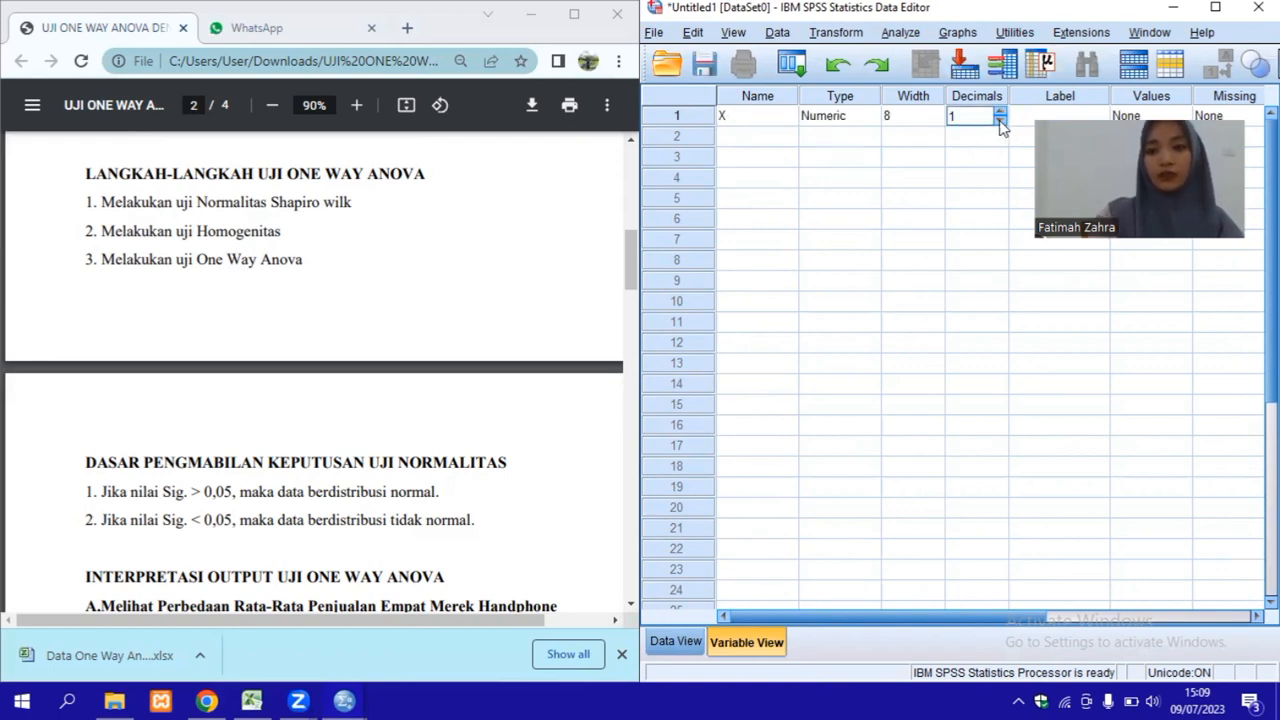
Give variable X the label Merek
{"action": "left_click", "coordinate": [1076, 116]}
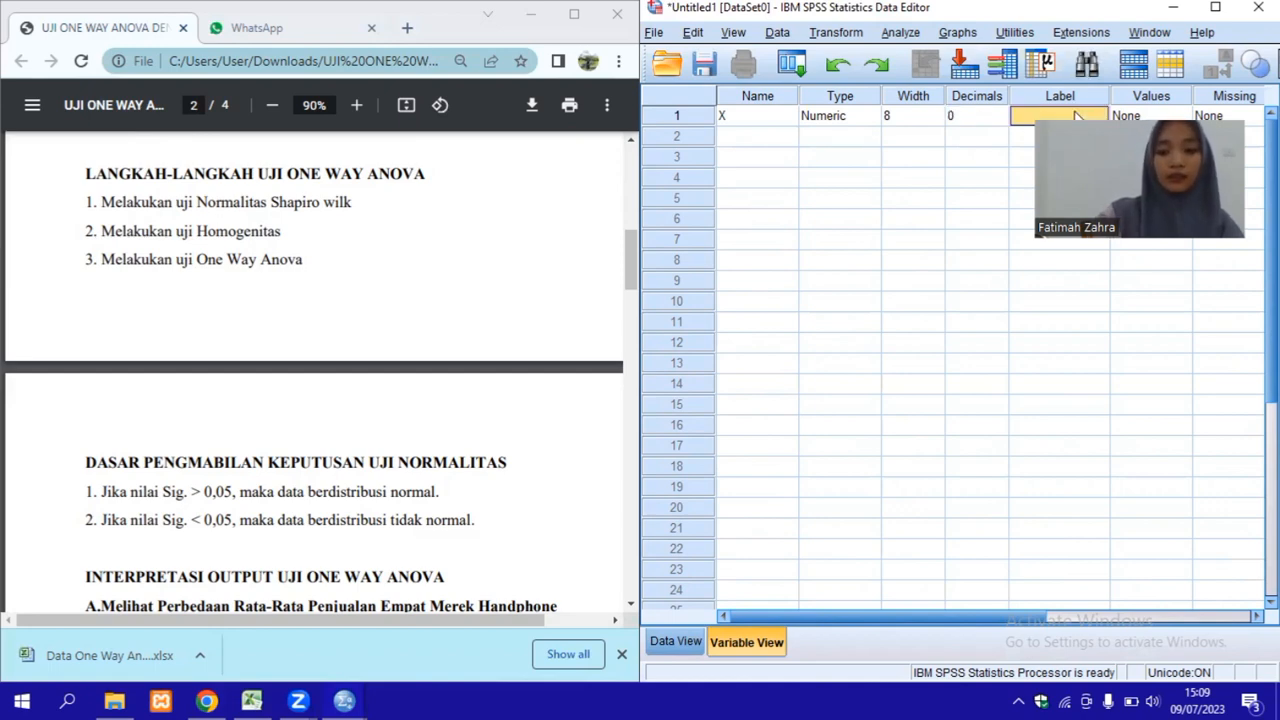
{"action": "type", "text": "MERE"}
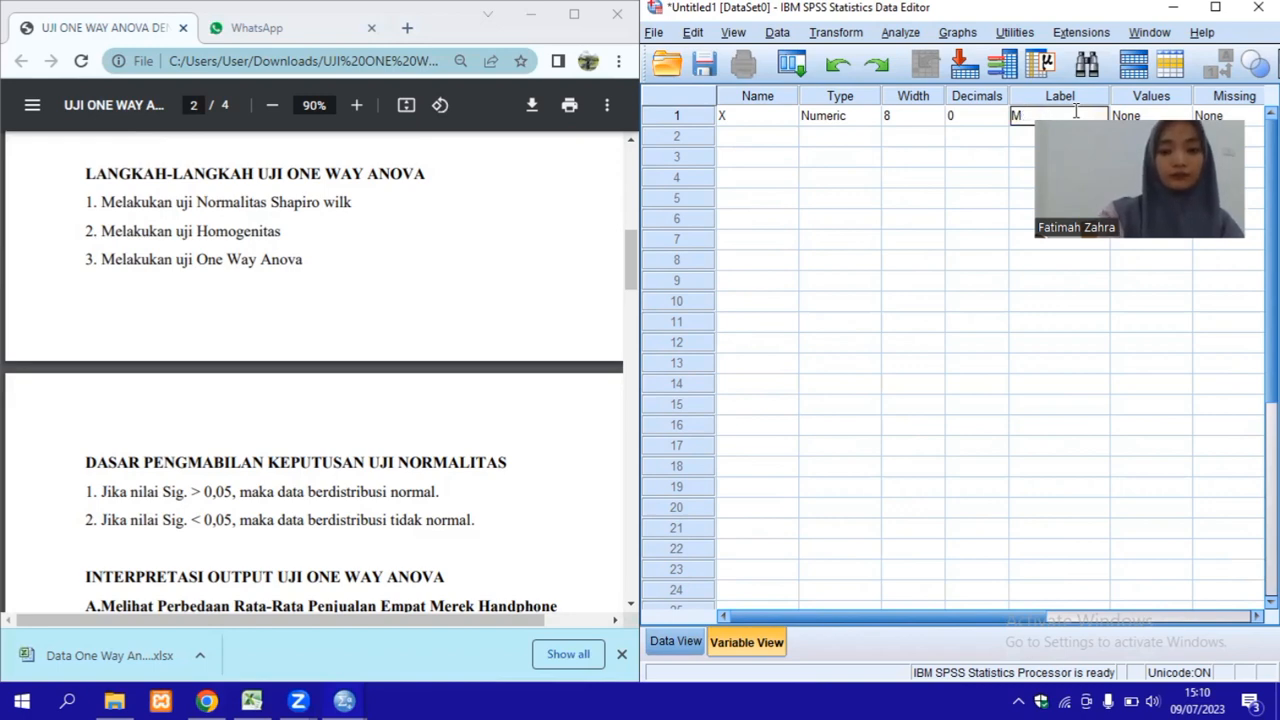
{"action": "type", "text": "erek"}
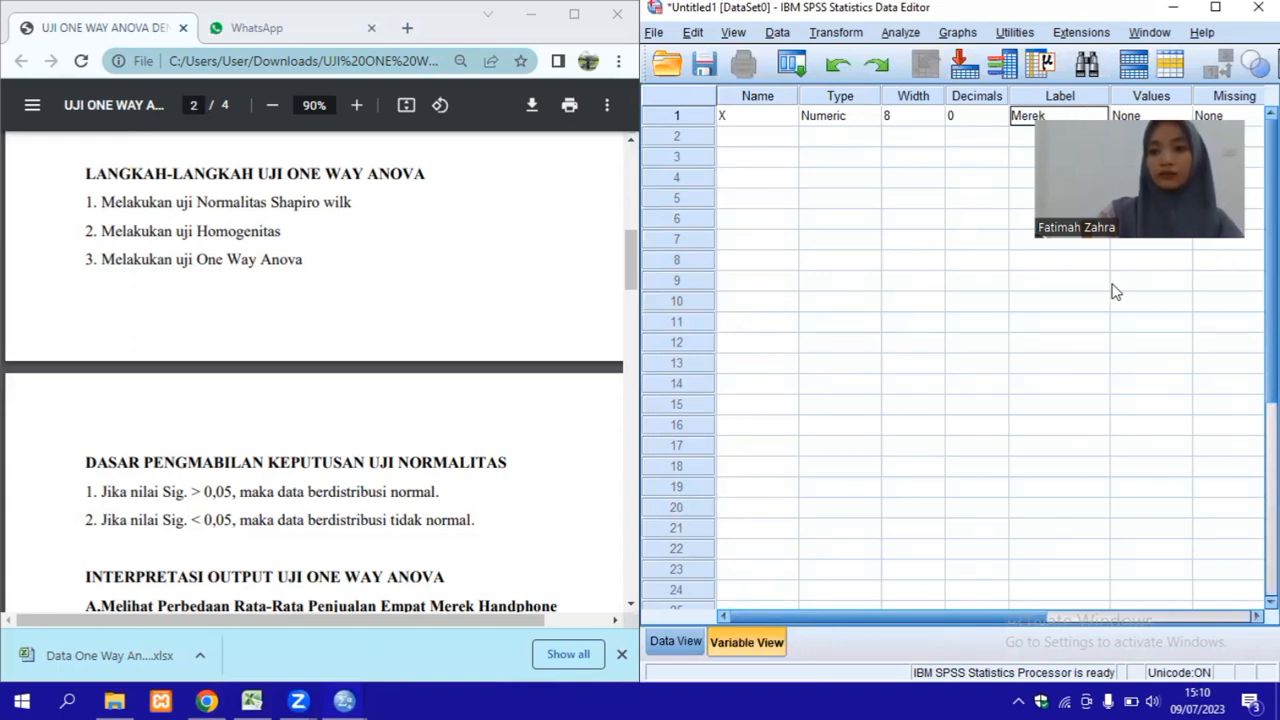
{"action": "left_click_drag", "start_coordinate": [1101, 111], "coordinate": [1116, 291]}
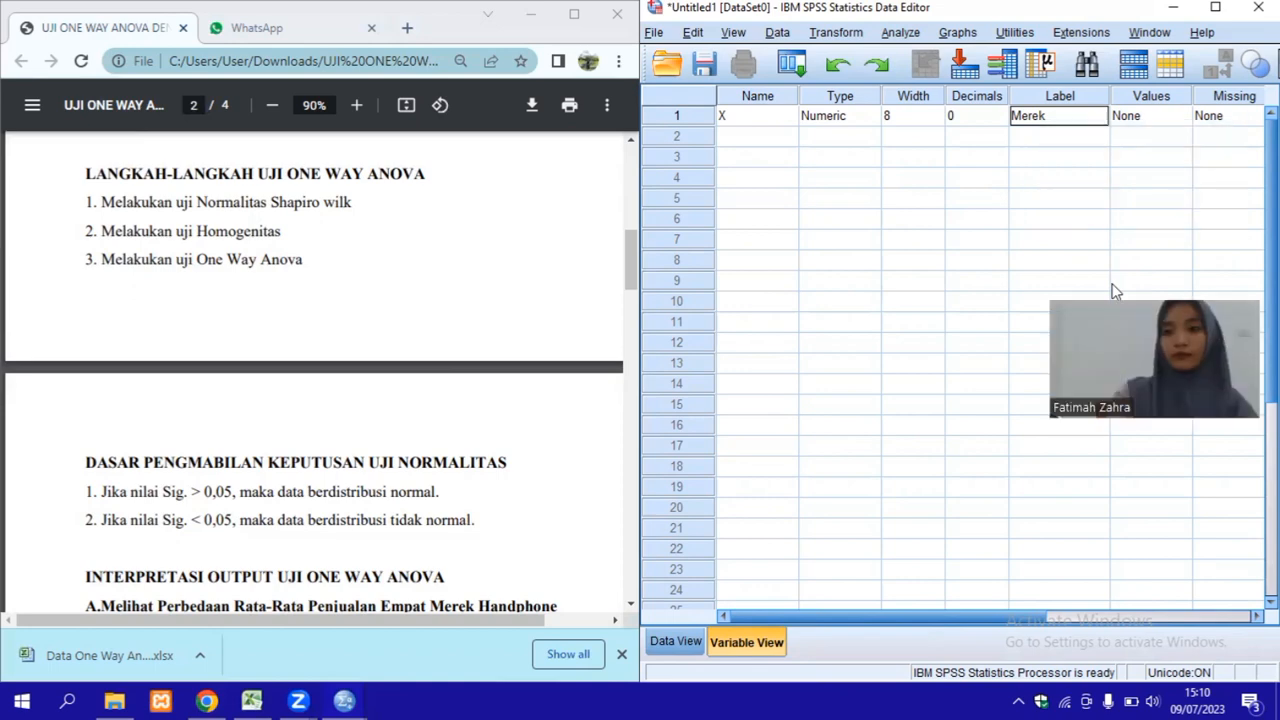
Open the value labels of variable X and look up the brand category codes on Sheet2 of the Excel workbook
{"action": "left_click", "coordinate": [1150, 118]}
{"action": "left_click", "coordinate": [1180, 118]}
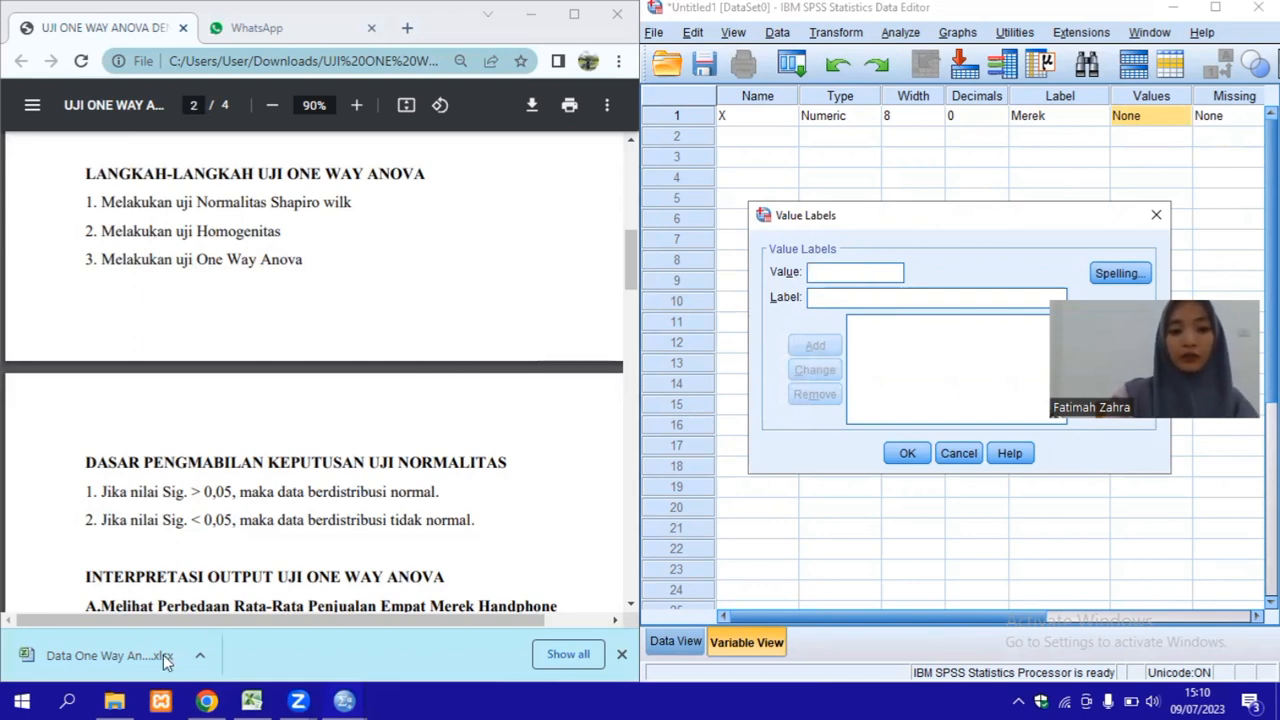
{"action": "left_click", "coordinate": [250, 700]}
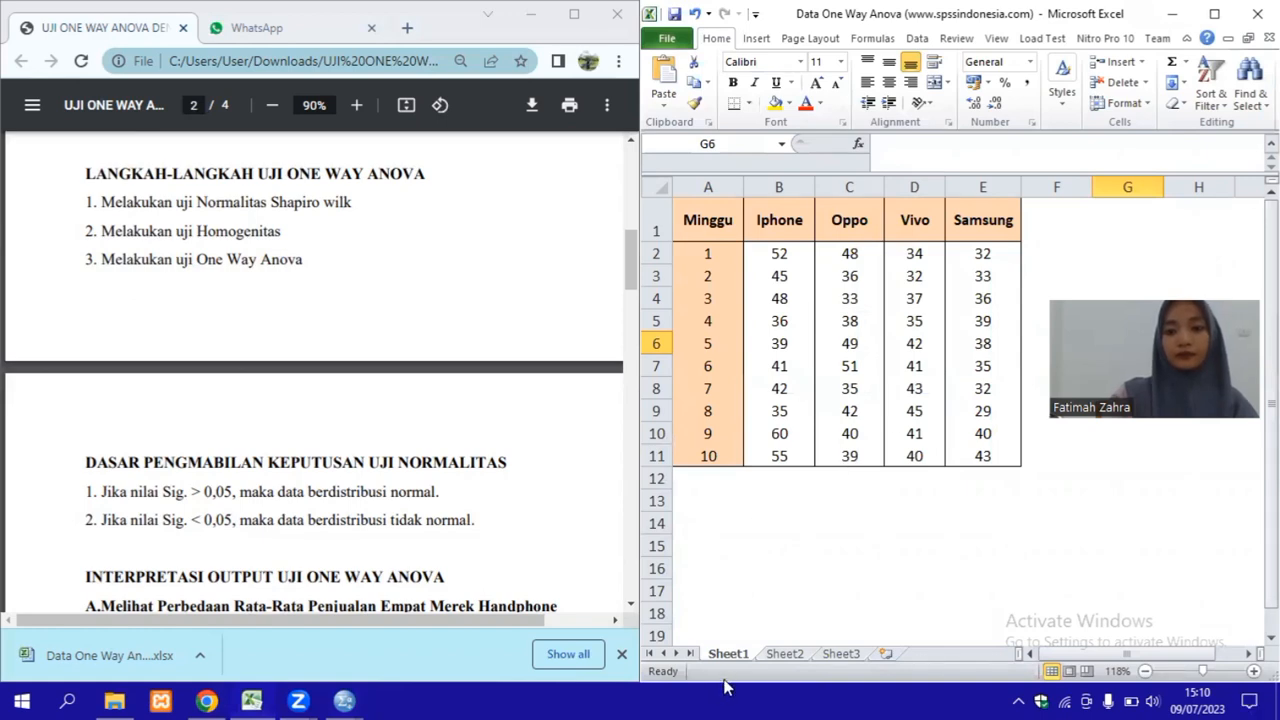
{"action": "left_click", "coordinate": [782, 654]}
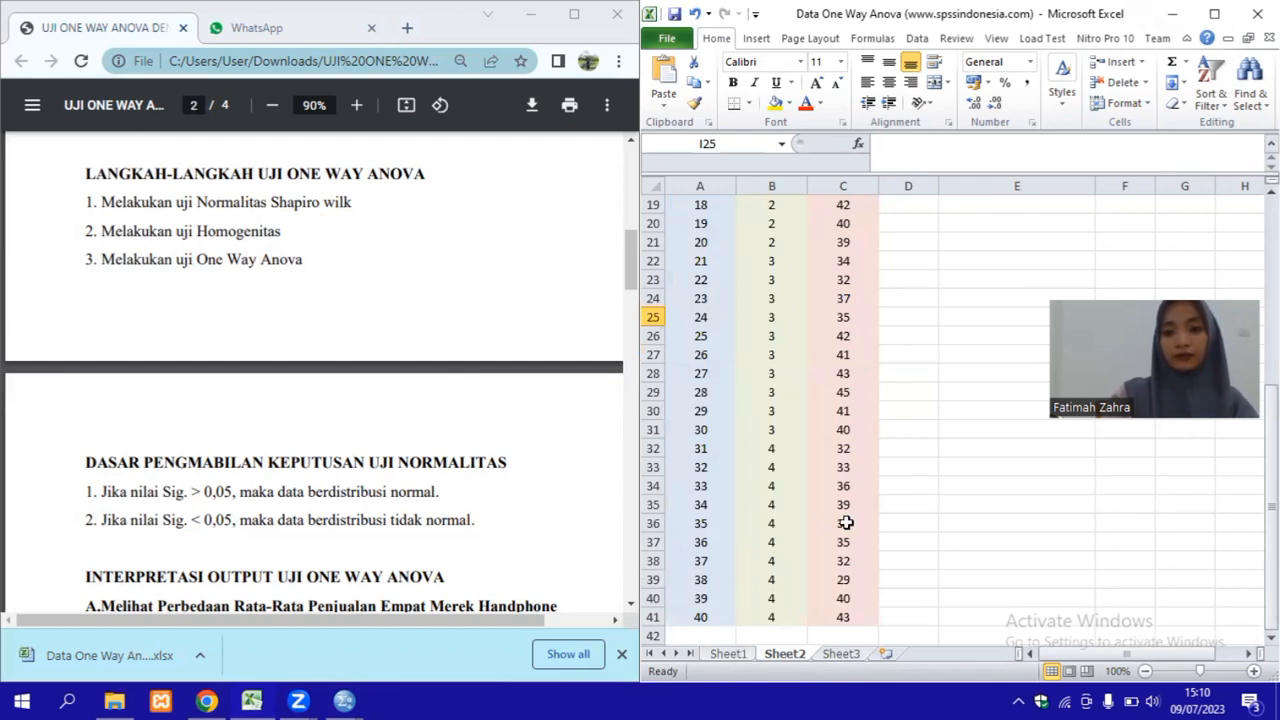
{"action": "scroll", "coordinate": [945, 481], "scroll_direction": "up", "scroll_amount": 6}
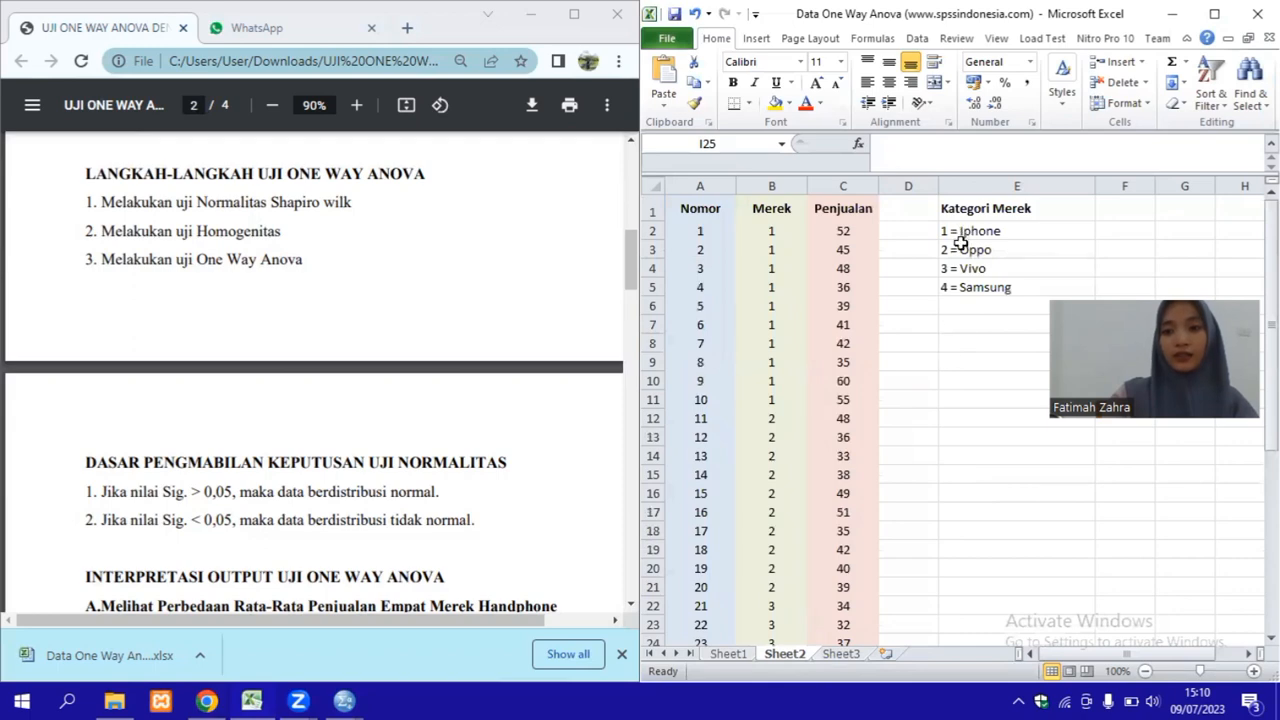
Switch back to the SPSS Data Editor and add the value label 1 = Iphone for variable X
{"action": "mouse_move", "coordinate": [366, 700]}
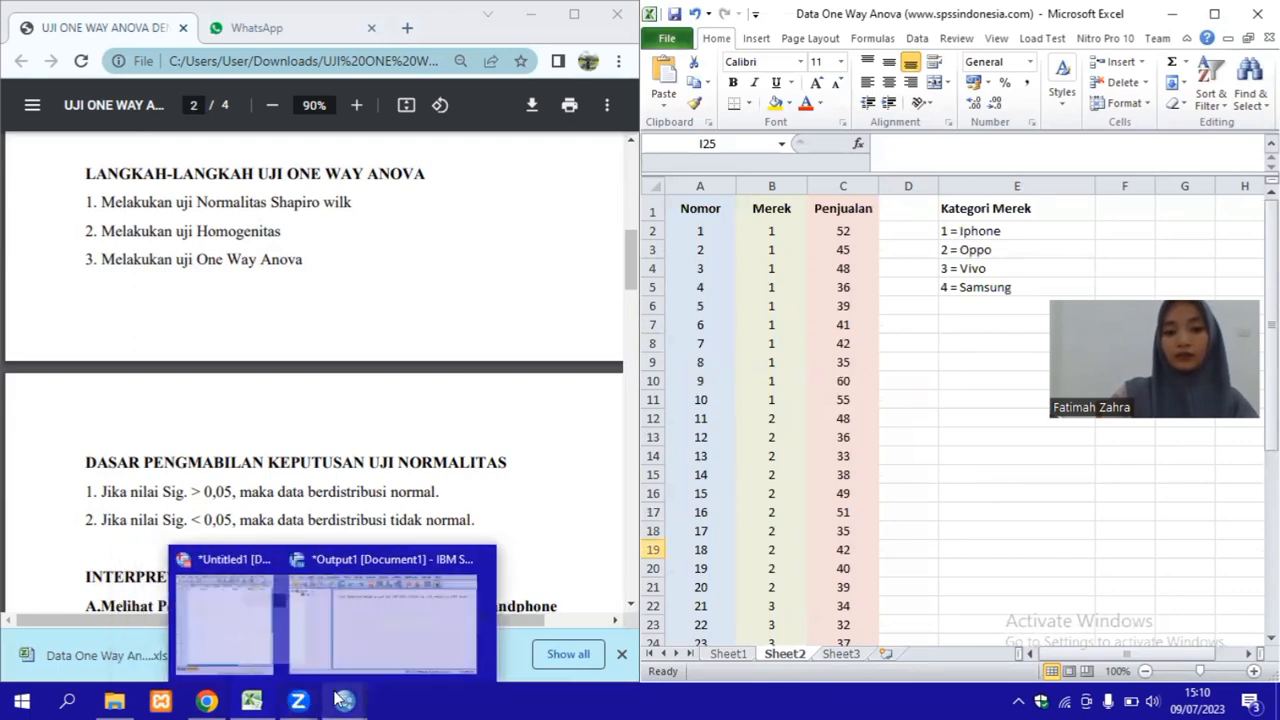
{"action": "left_click", "coordinate": [245, 620]}
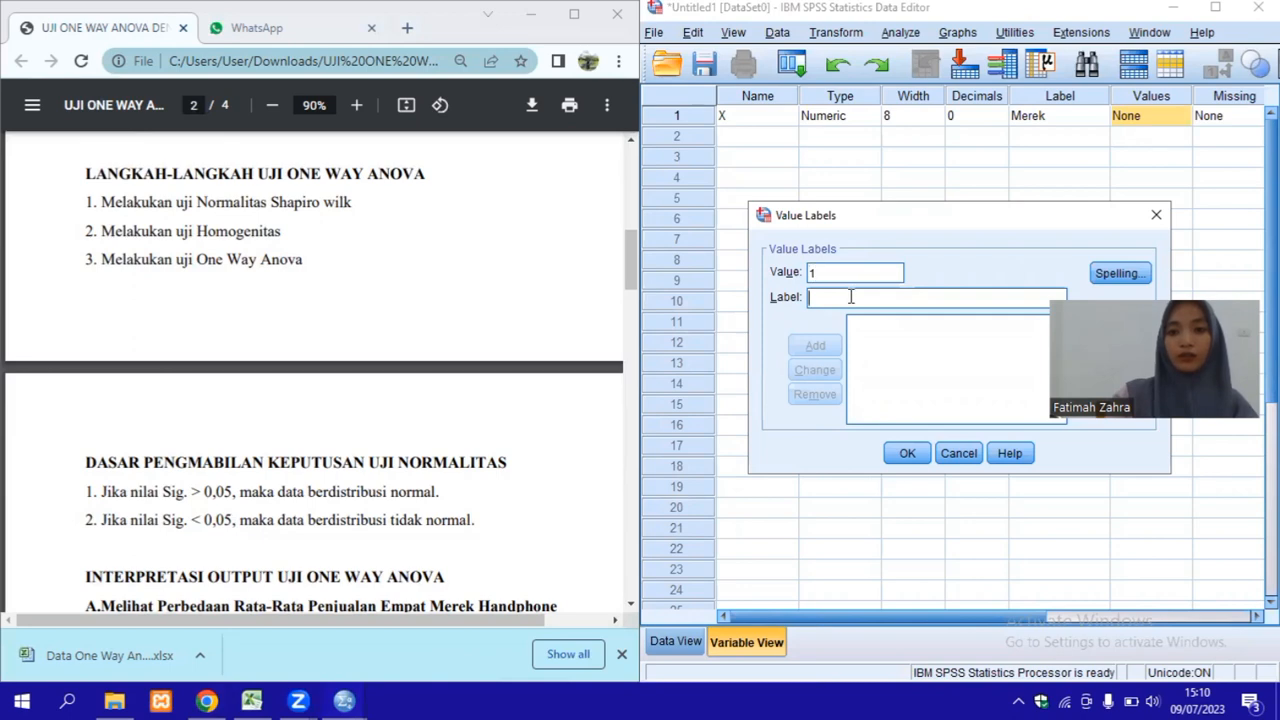
{"action": "type", "text": "I"}
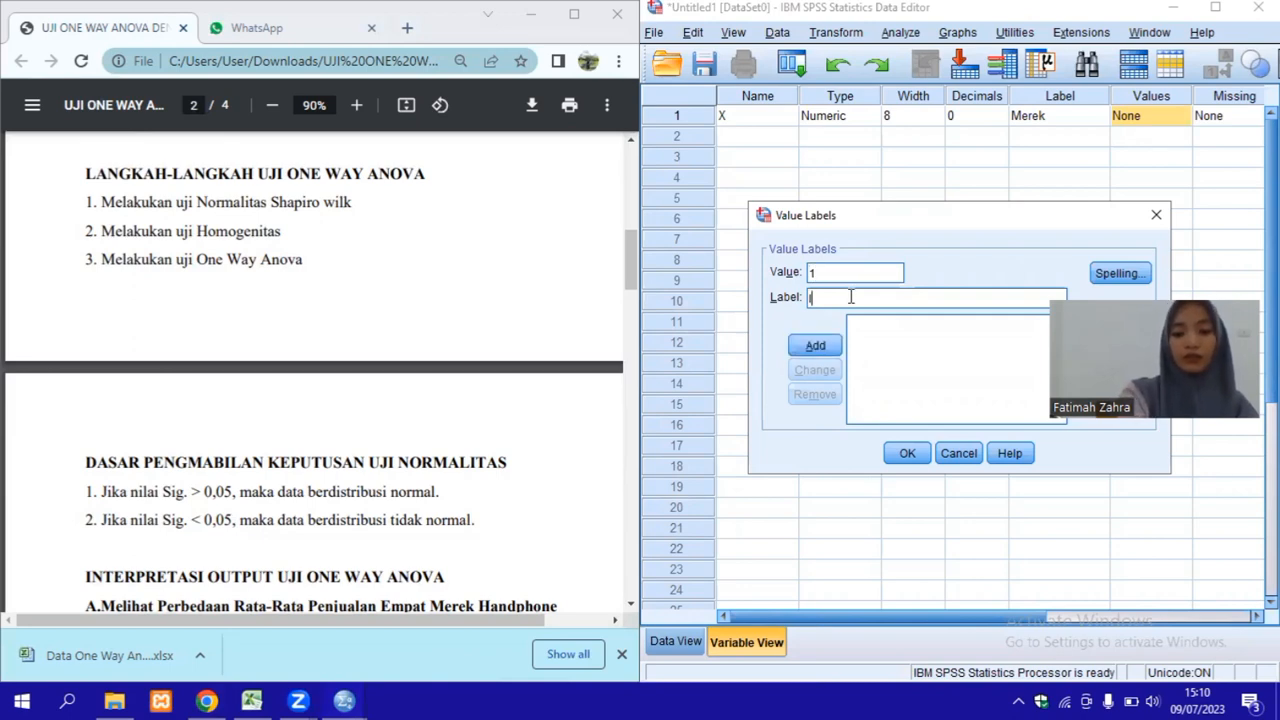
{"action": "type", "text": "phone"}
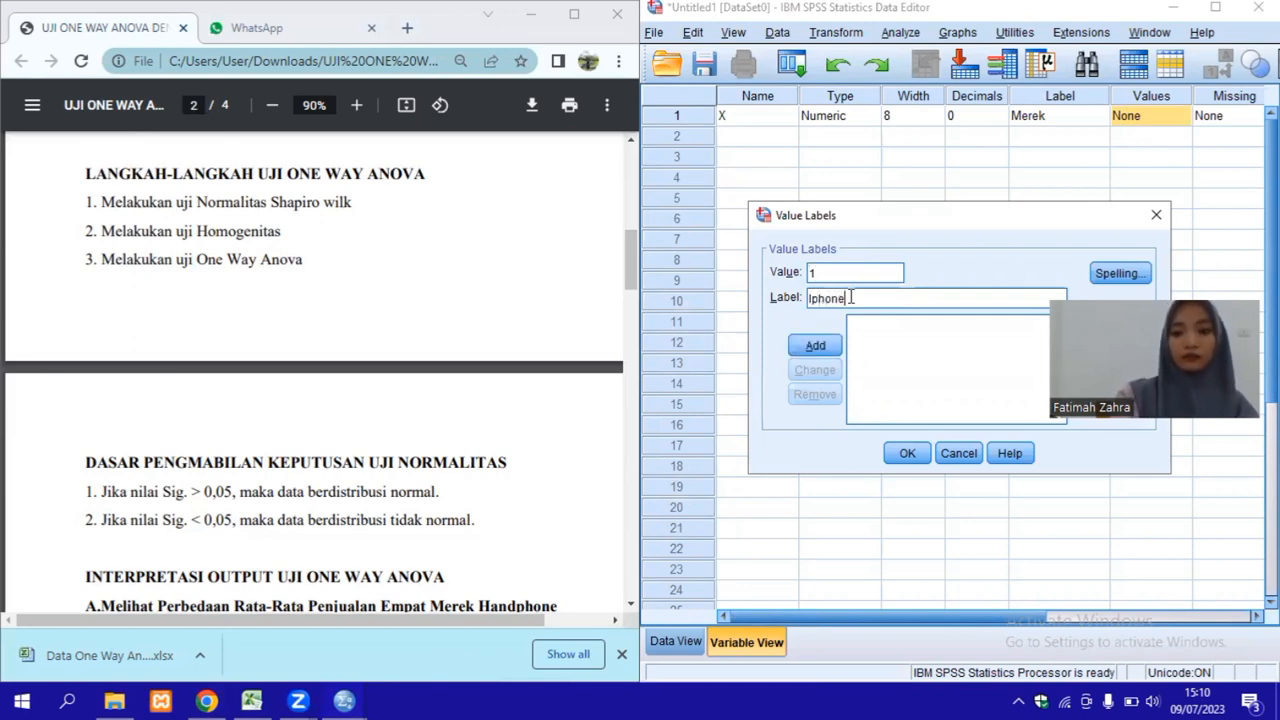
{"action": "left_click", "coordinate": [818, 346]}
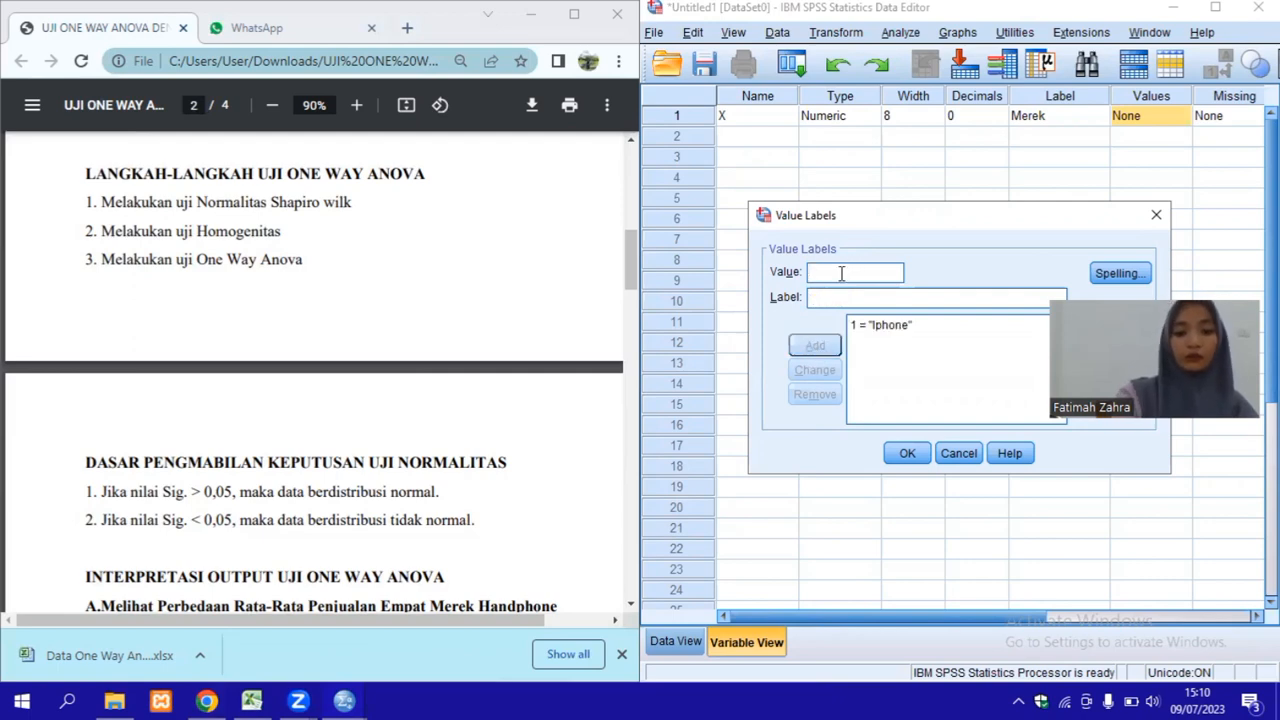
Add the value label 2 = Oppo for variable X
{"action": "type", "text": "2"}
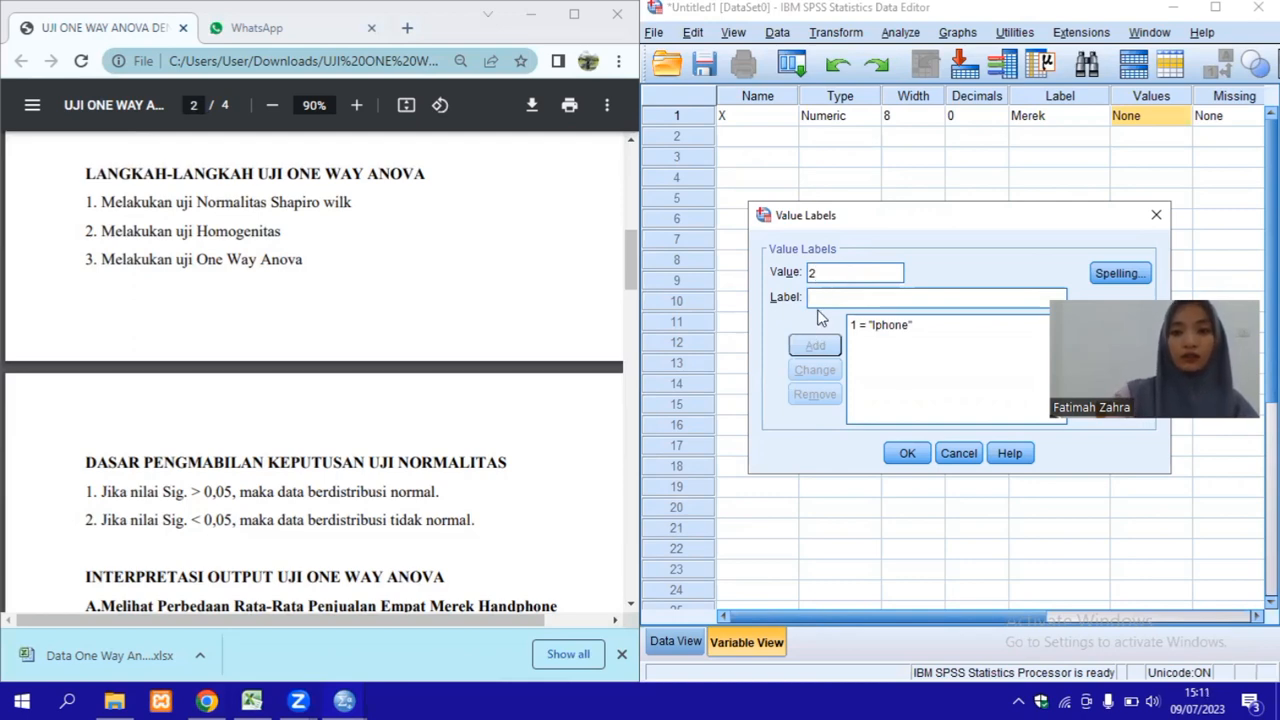
{"action": "left_click", "coordinate": [820, 302]}
{"action": "type", "text": "oppo"}
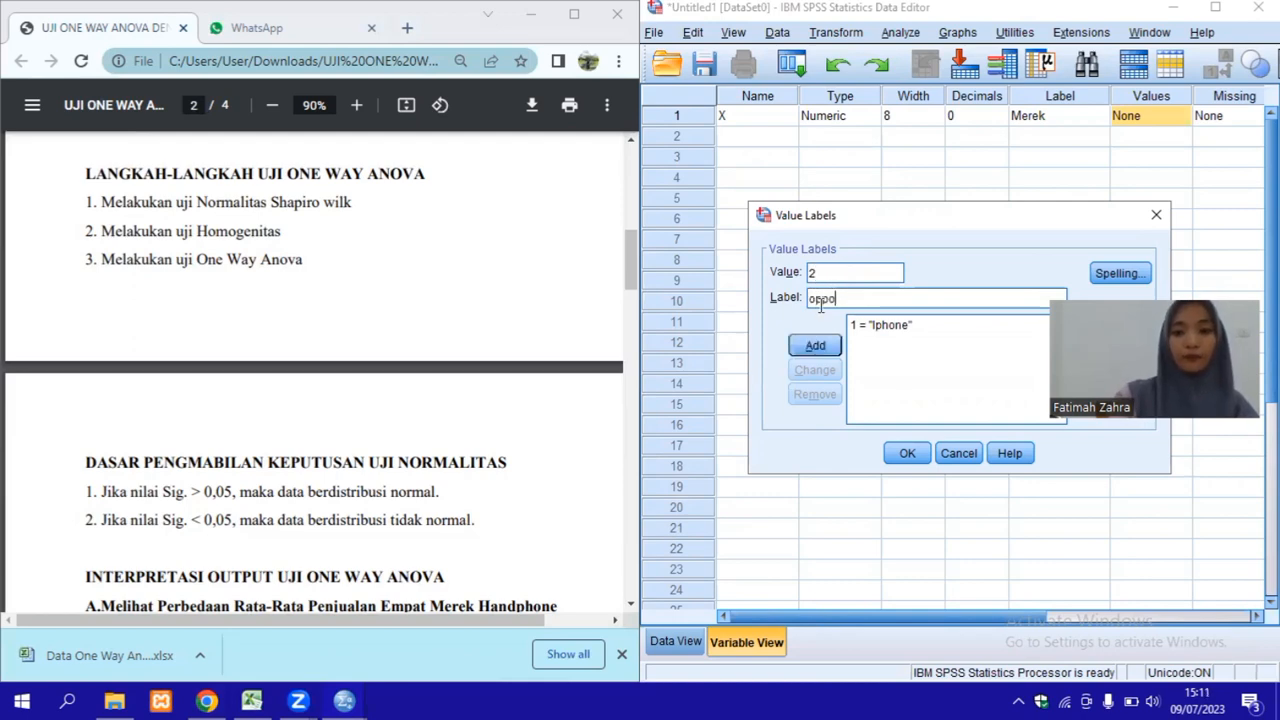
{"action": "key", "text": "BackSpace"}
{"action": "key", "text": "BackSpace"}
{"action": "key", "text": "BackSpace"}
{"action": "key", "text": "BackSpace"}
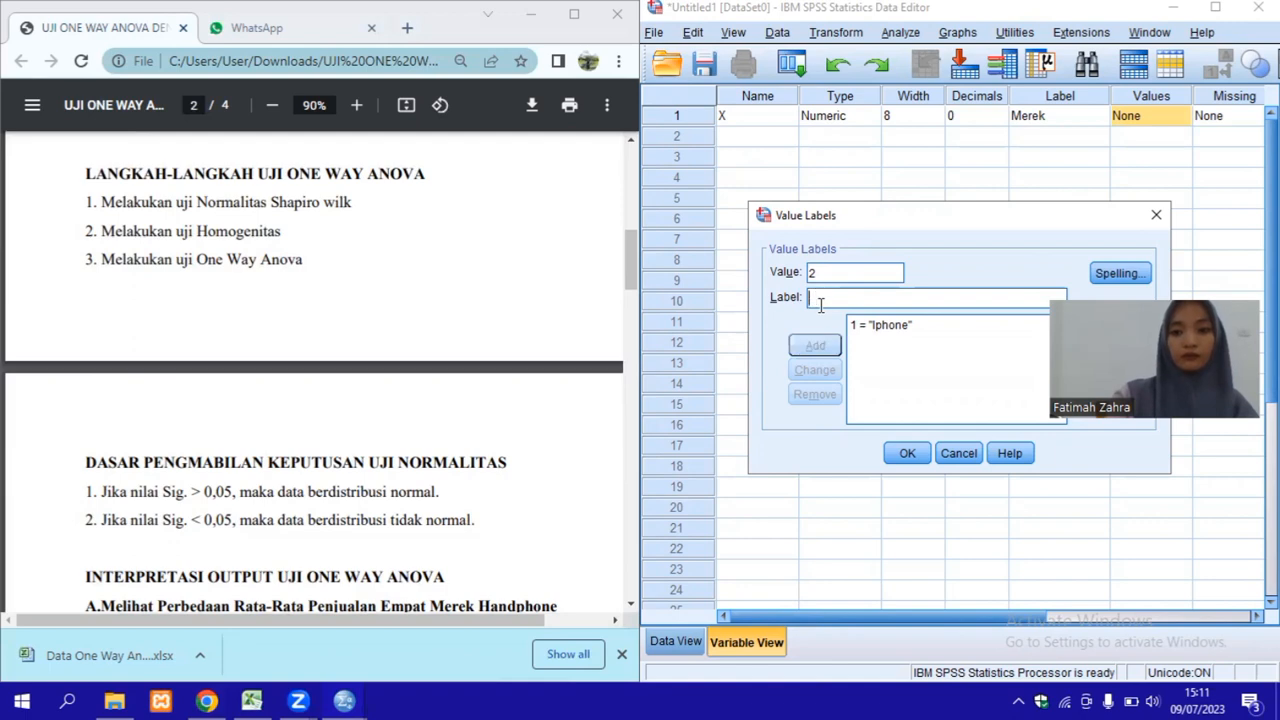
{"action": "type", "text": "O"}
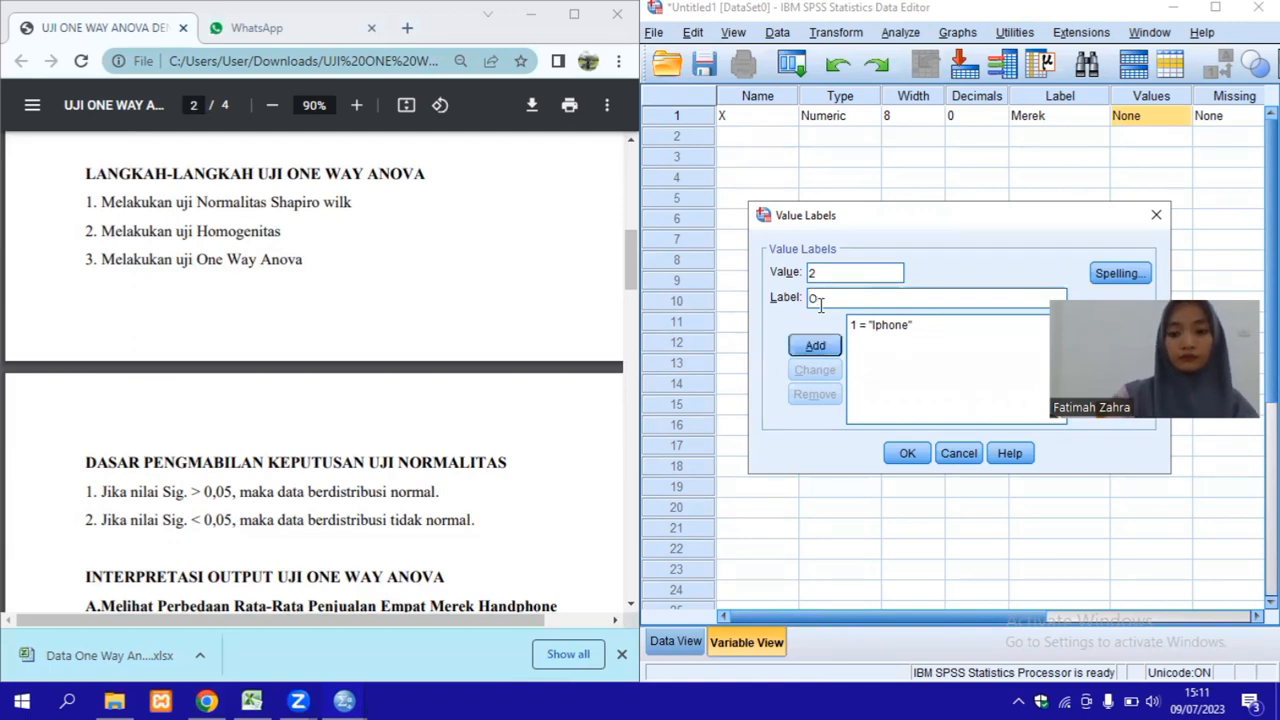
{"action": "type", "text": "ppo"}
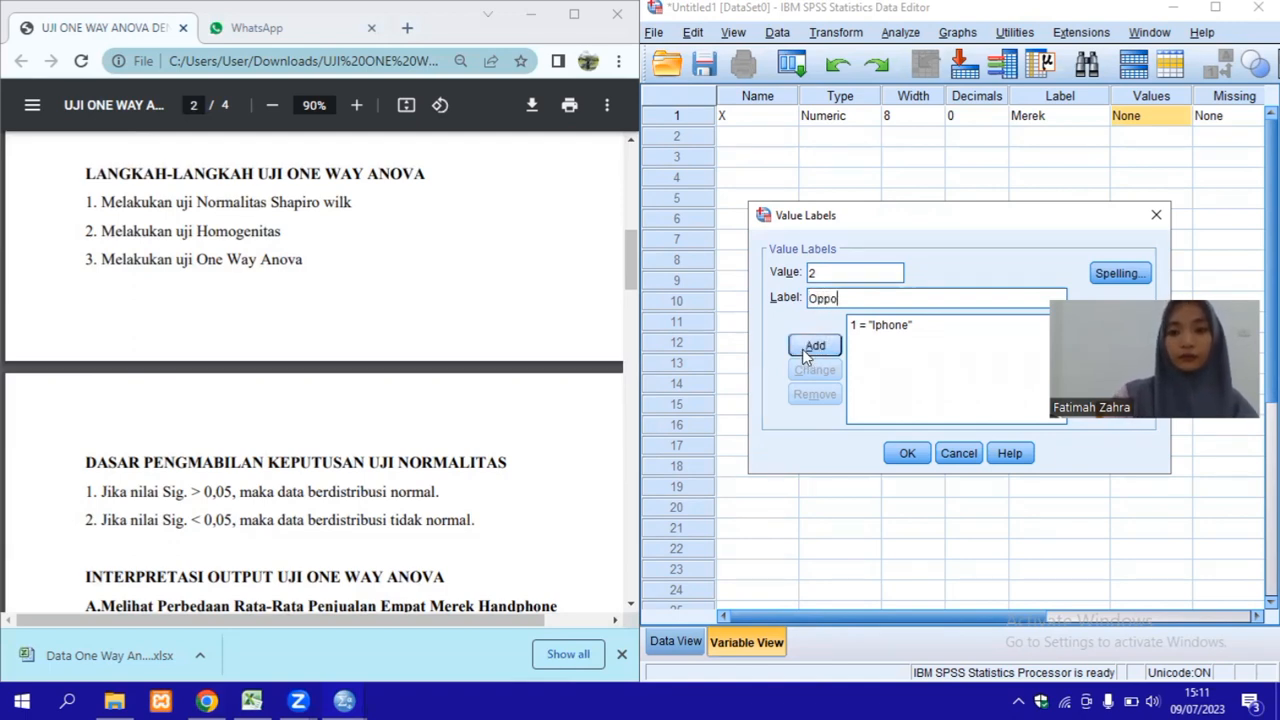
{"action": "left_click", "coordinate": [802, 349]}
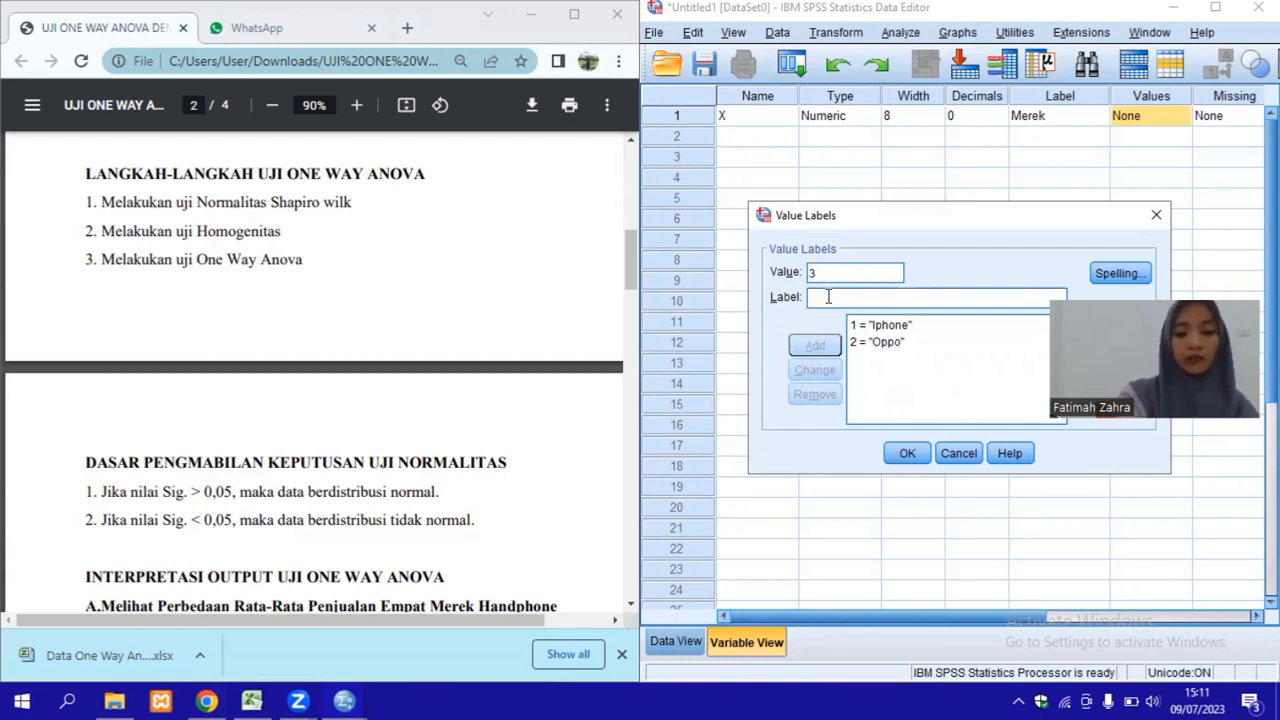
Add the value labels 3 = Vivo and 4 = Samsung for variable X and confirm the value labels
{"action": "type", "text": "Vivo"}
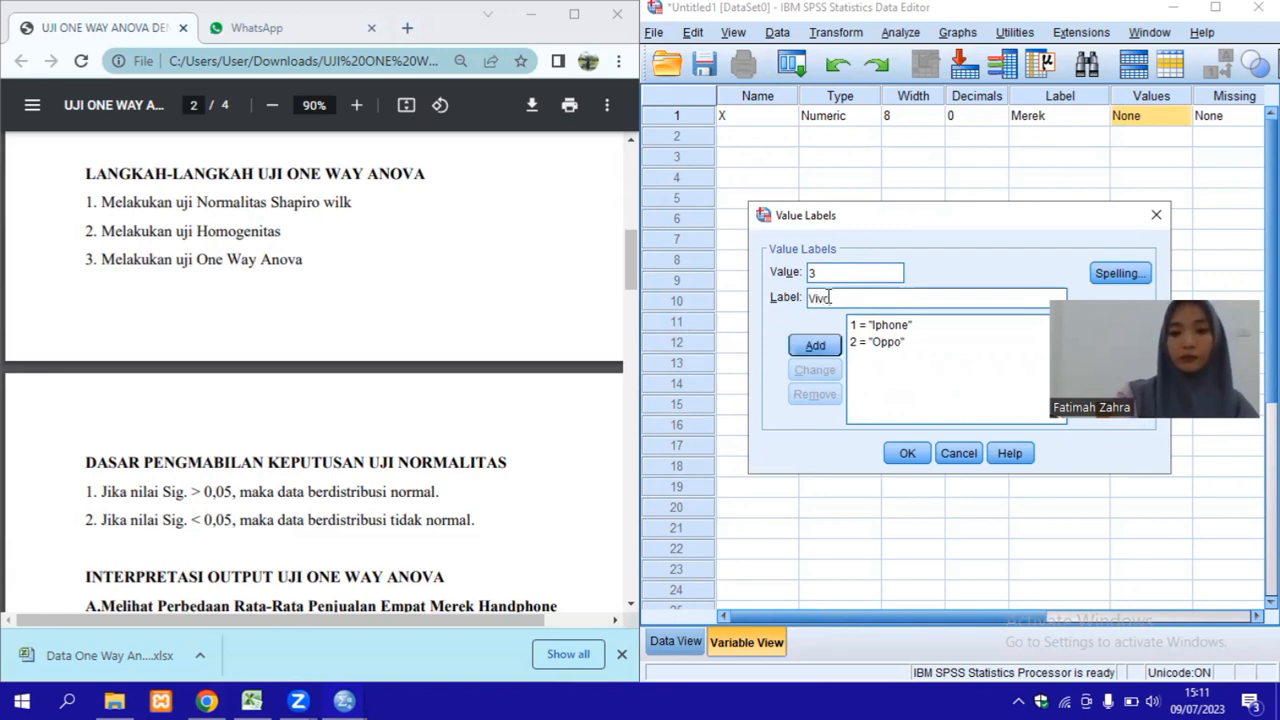
{"action": "left_click", "coordinate": [813, 344]}
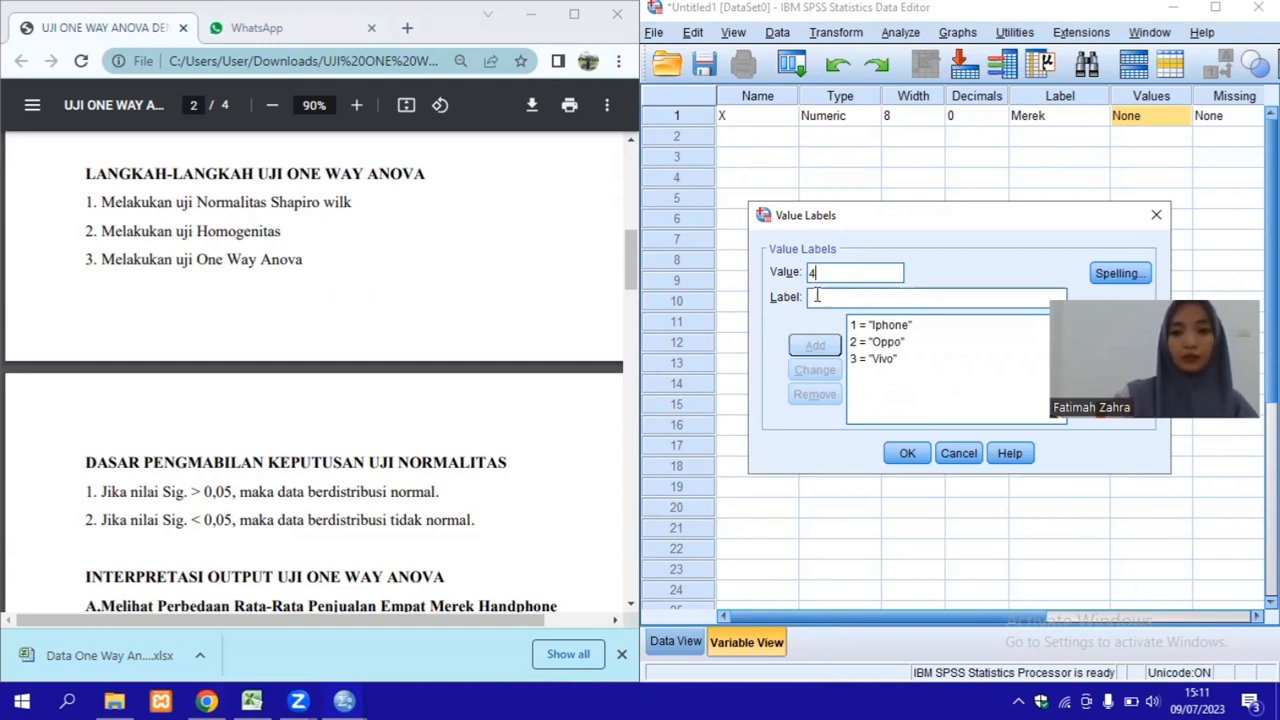
{"action": "type", "text": "Sa"}
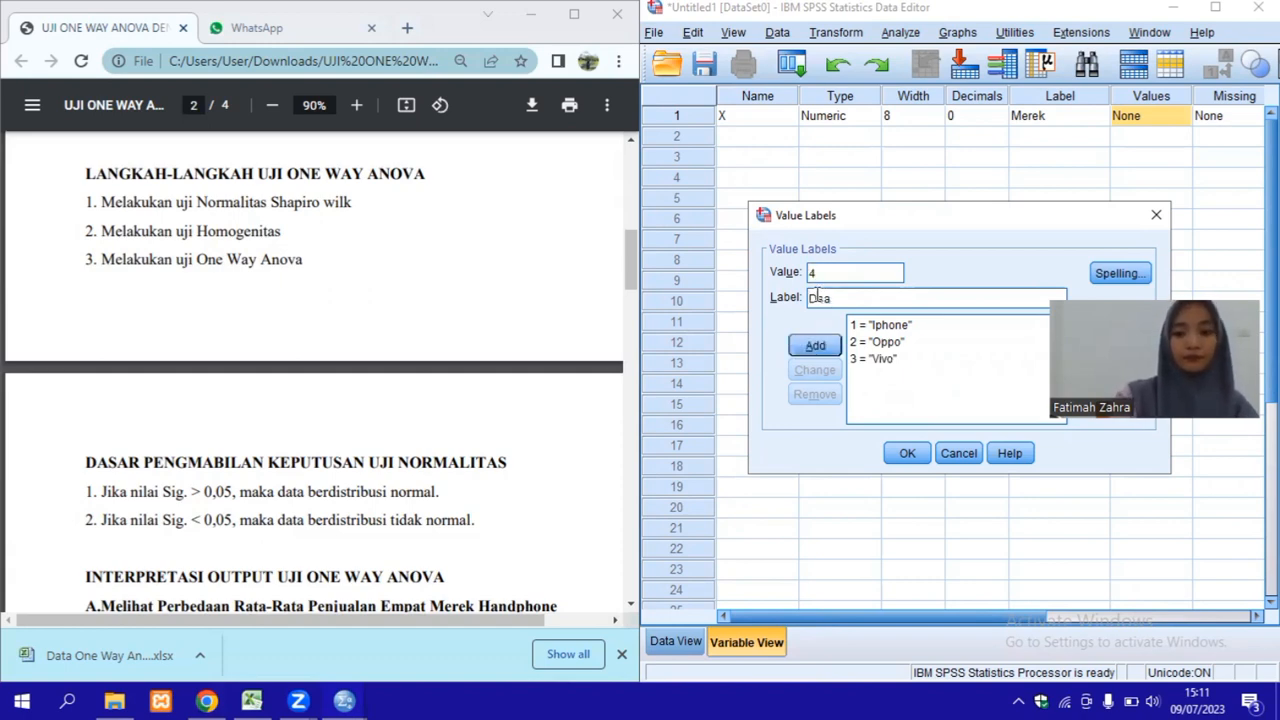
{"action": "key", "text": "BackSpace"}
{"action": "key", "text": "BackSpace"}
{"action": "type", "text": "Samsung"}
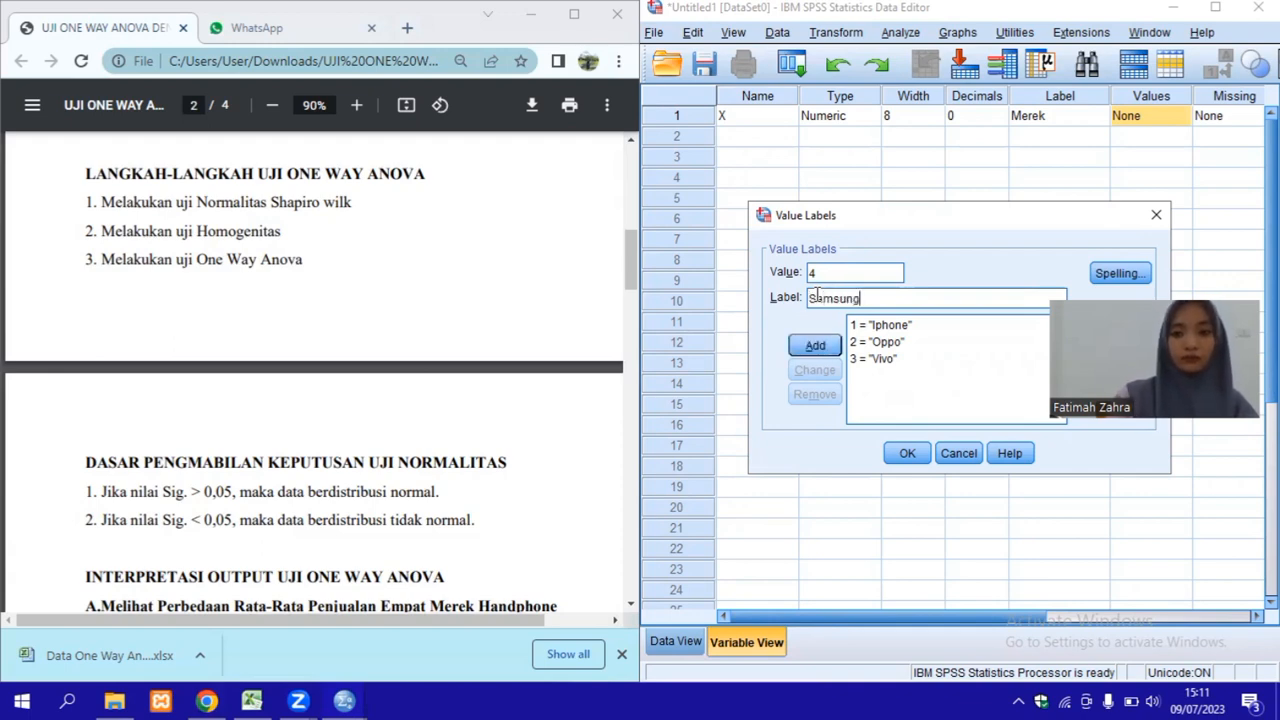
{"action": "left_click", "coordinate": [815, 345]}
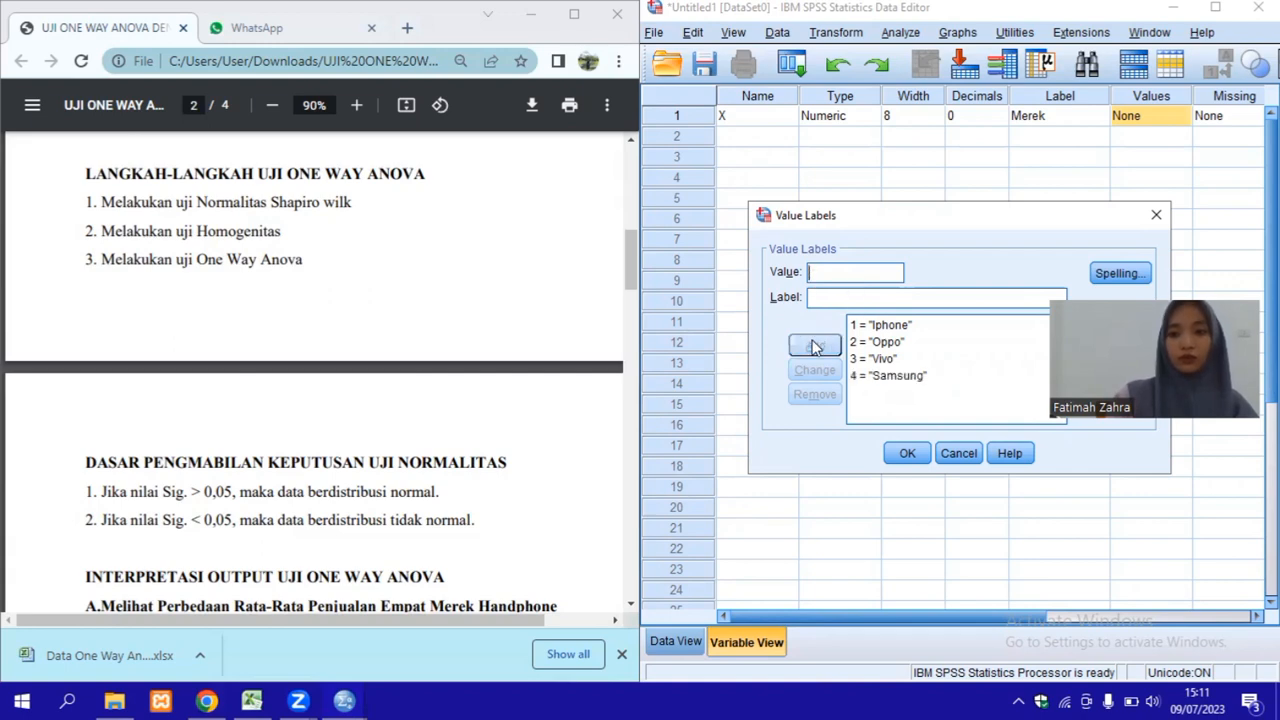
{"action": "left_click", "coordinate": [903, 454]}
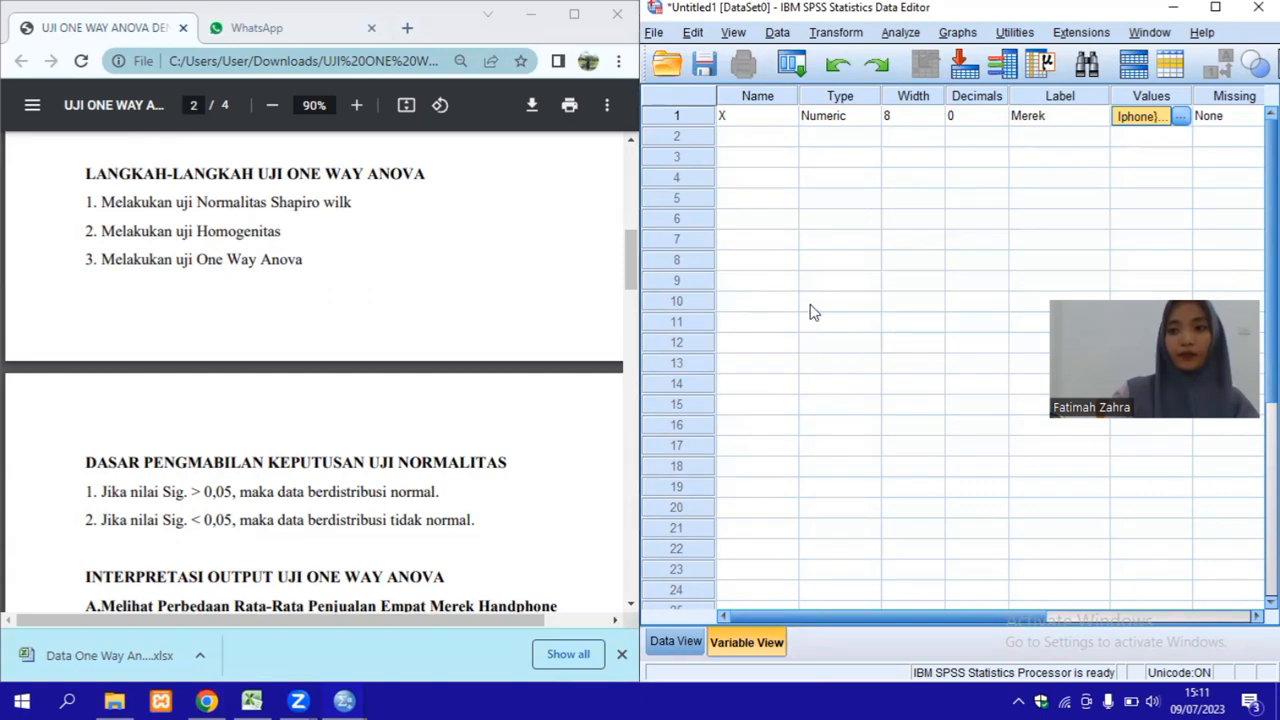
Define a second variable named Y with 0 decimals and the label Penjualan
{"action": "left_click", "coordinate": [753, 143]}
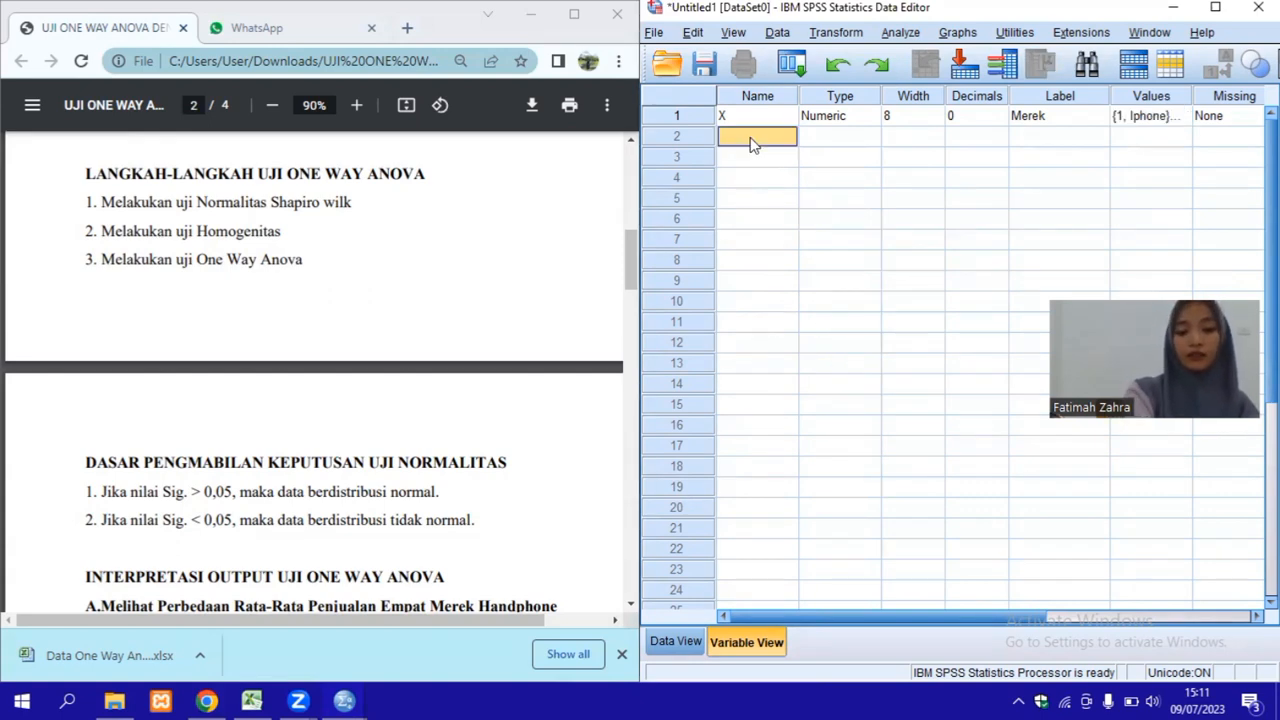
{"action": "type", "text": "Y"}
{"action": "left_click", "coordinate": [930, 264]}
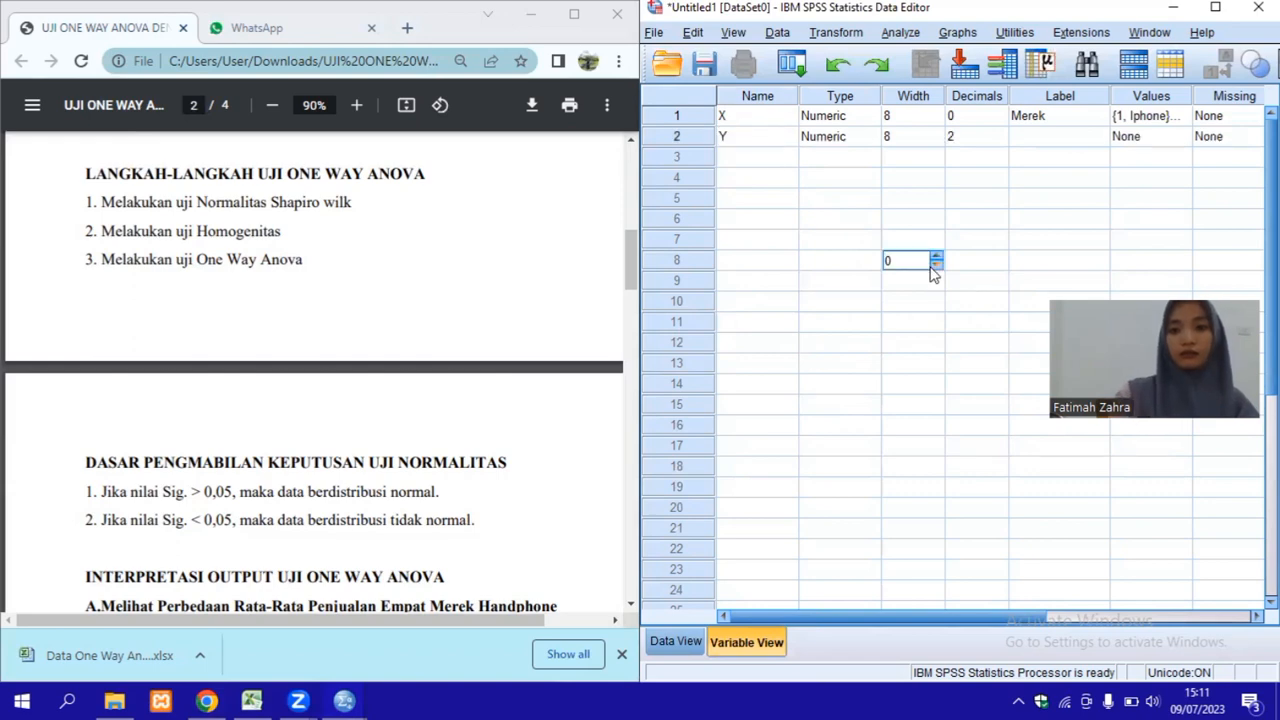
{"action": "left_click", "coordinate": [970, 138]}
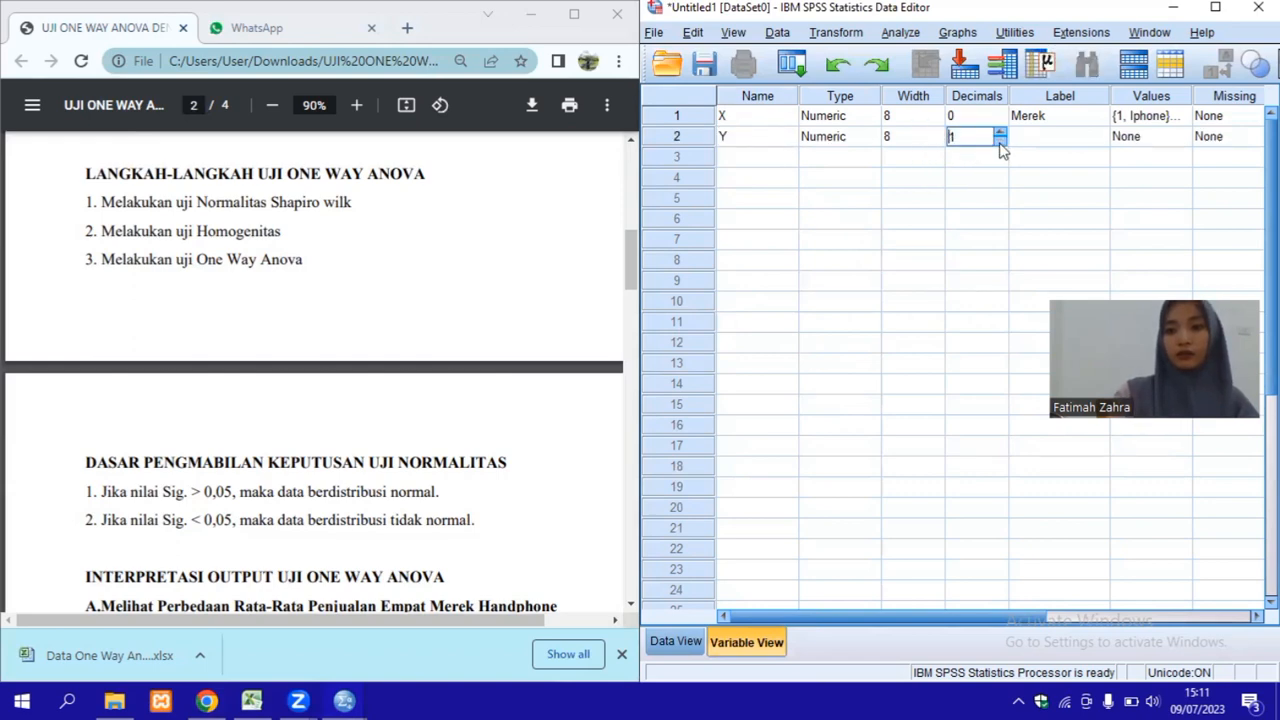
{"action": "left_click", "coordinate": [1025, 145]}
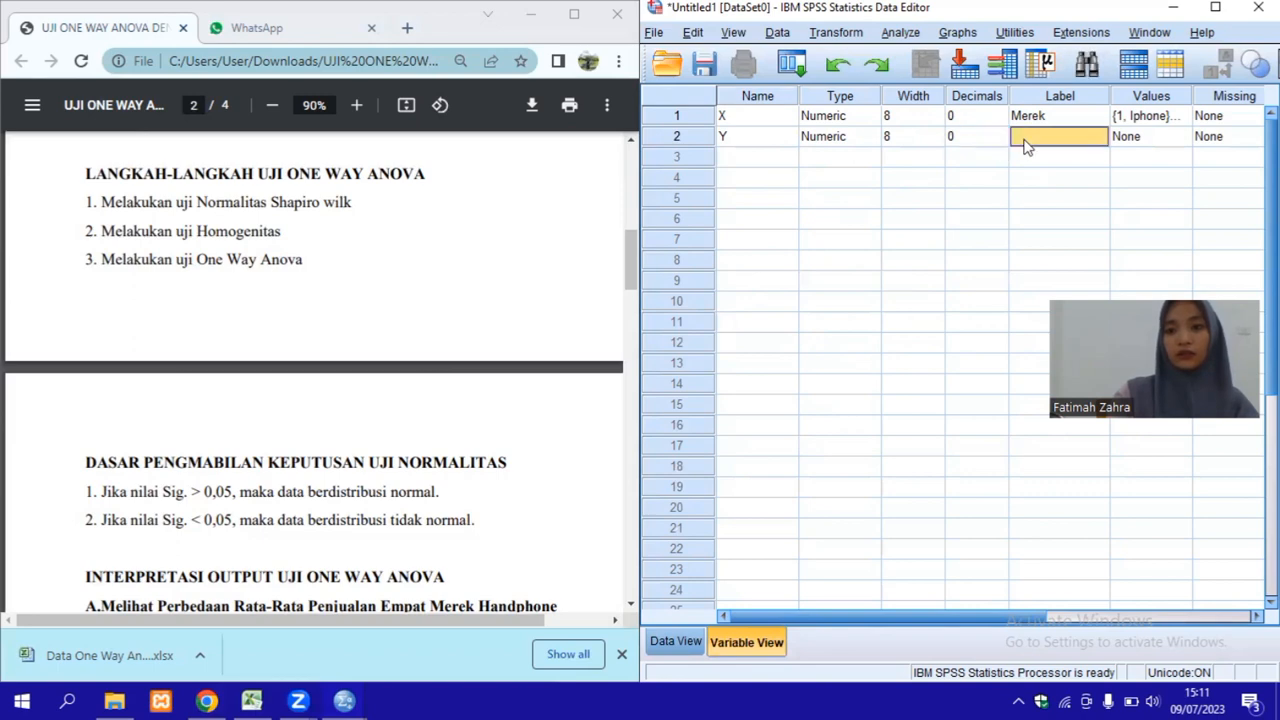
{"action": "type", "text": "p"}
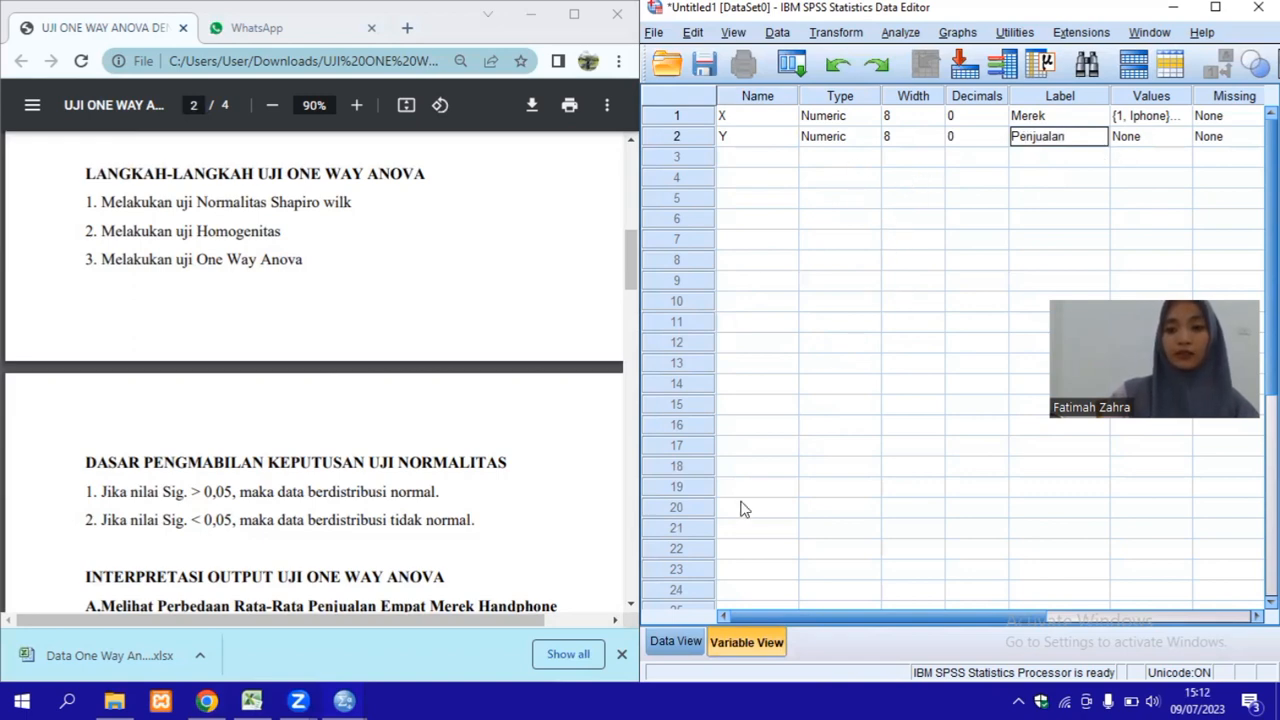
Show the data grid, switch to the Excel workbook and copy the Merek and Penjualan values in B2:C41 of Sheet2
{"action": "left_click", "coordinate": [676, 641]}
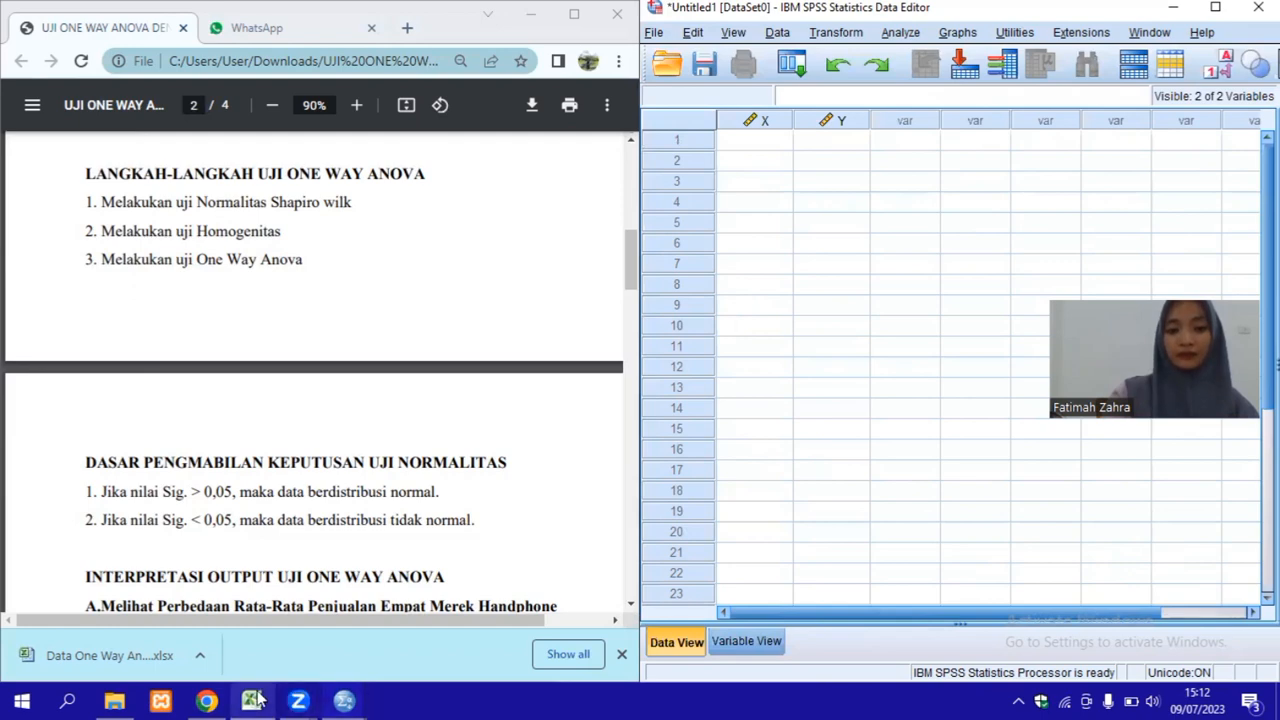
{"action": "mouse_move", "coordinate": [245, 700]}
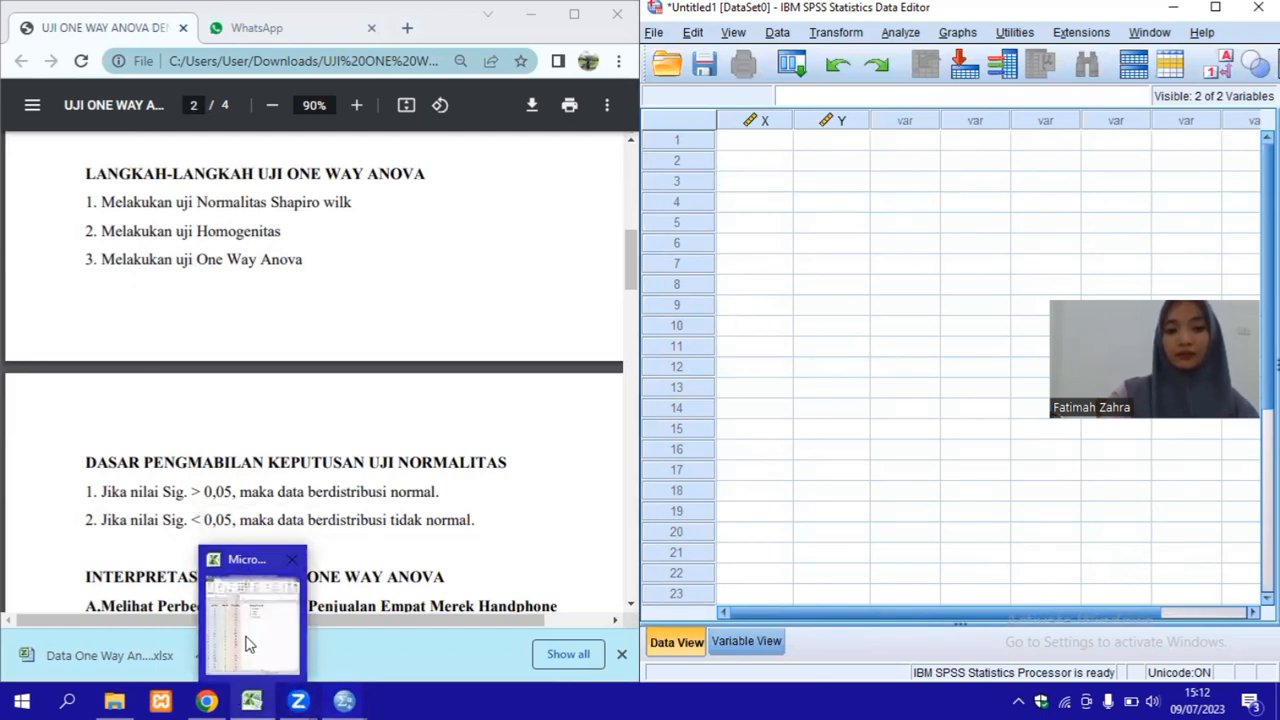
{"action": "left_click", "coordinate": [255, 645]}
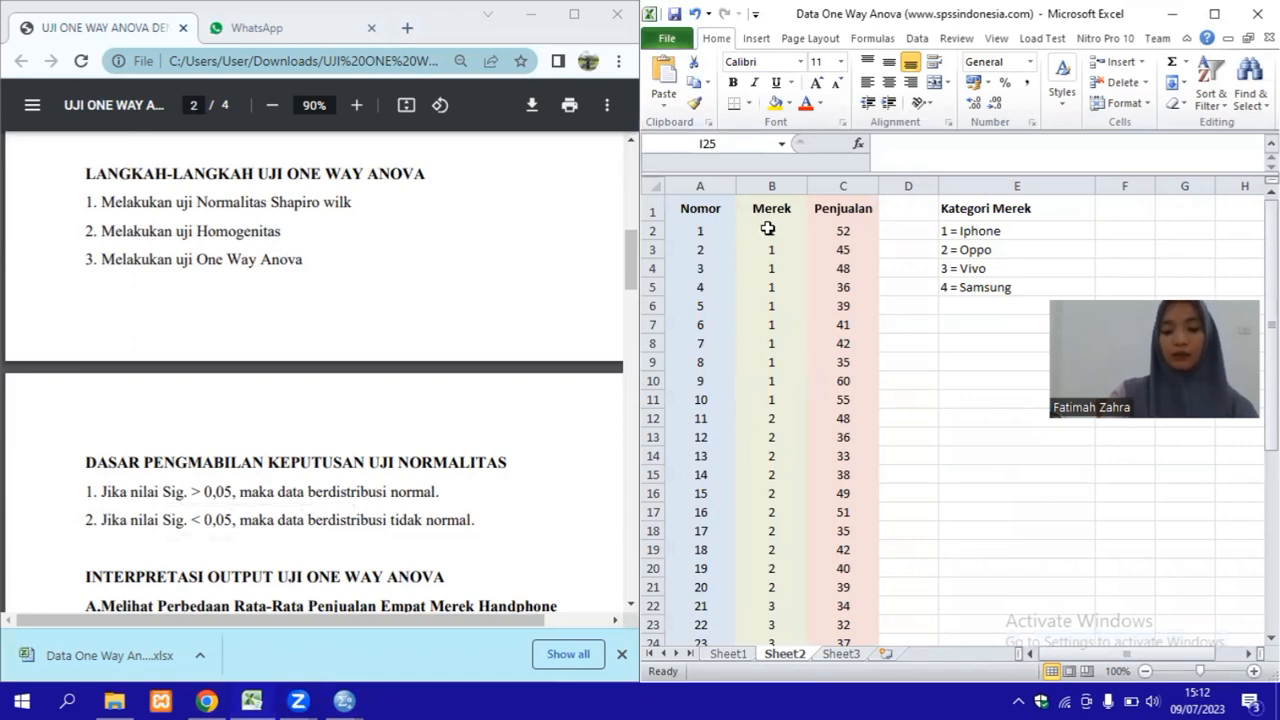
{"action": "left_click_drag", "start_coordinate": [768, 229], "coordinate": [808, 606]}
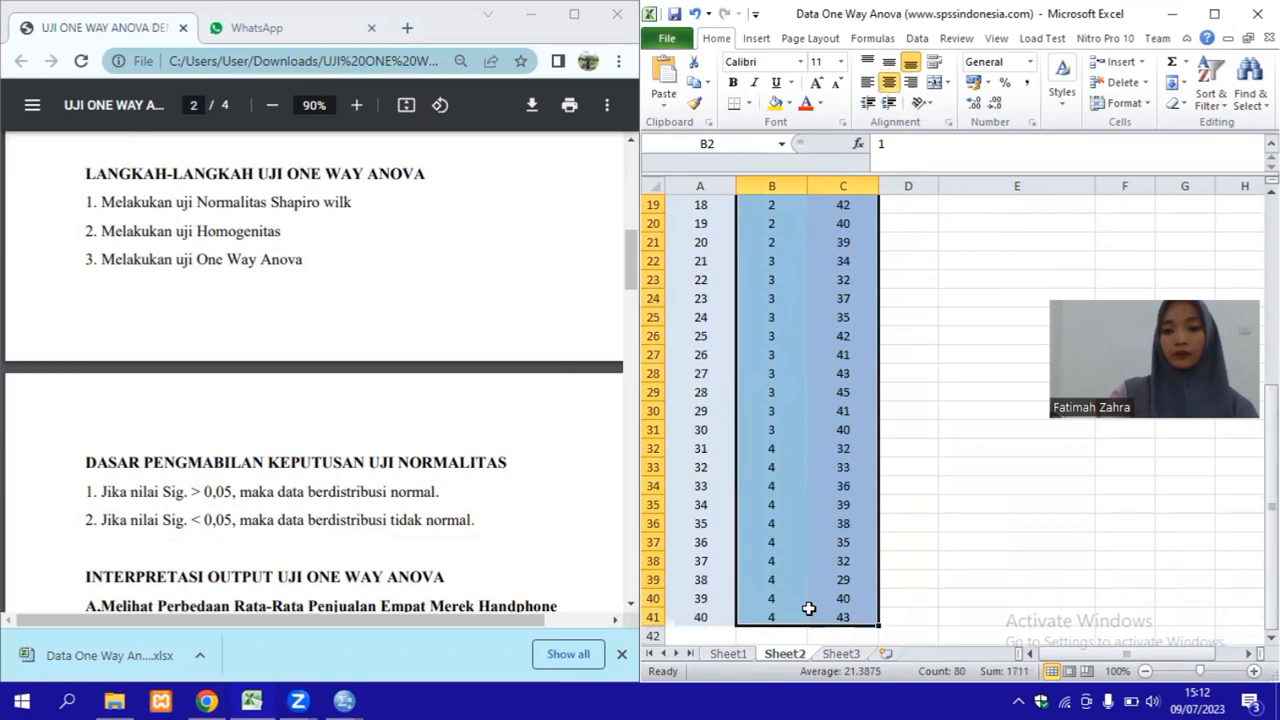
{"action": "key", "text": "ctrl+c"}
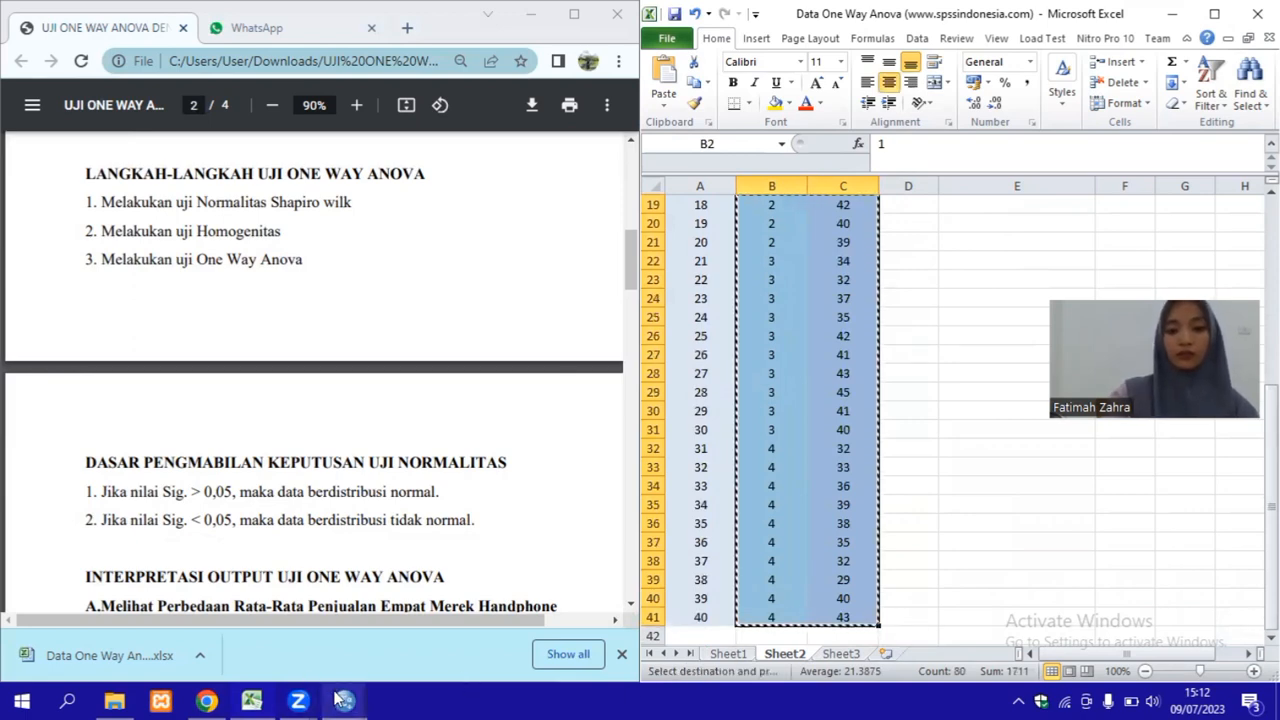
Switch back to the SPSS Data Editor and paste the copied values into columns X and Y from row 1
{"action": "mouse_move", "coordinate": [342, 700]}
{"action": "left_click", "coordinate": [264, 615]}
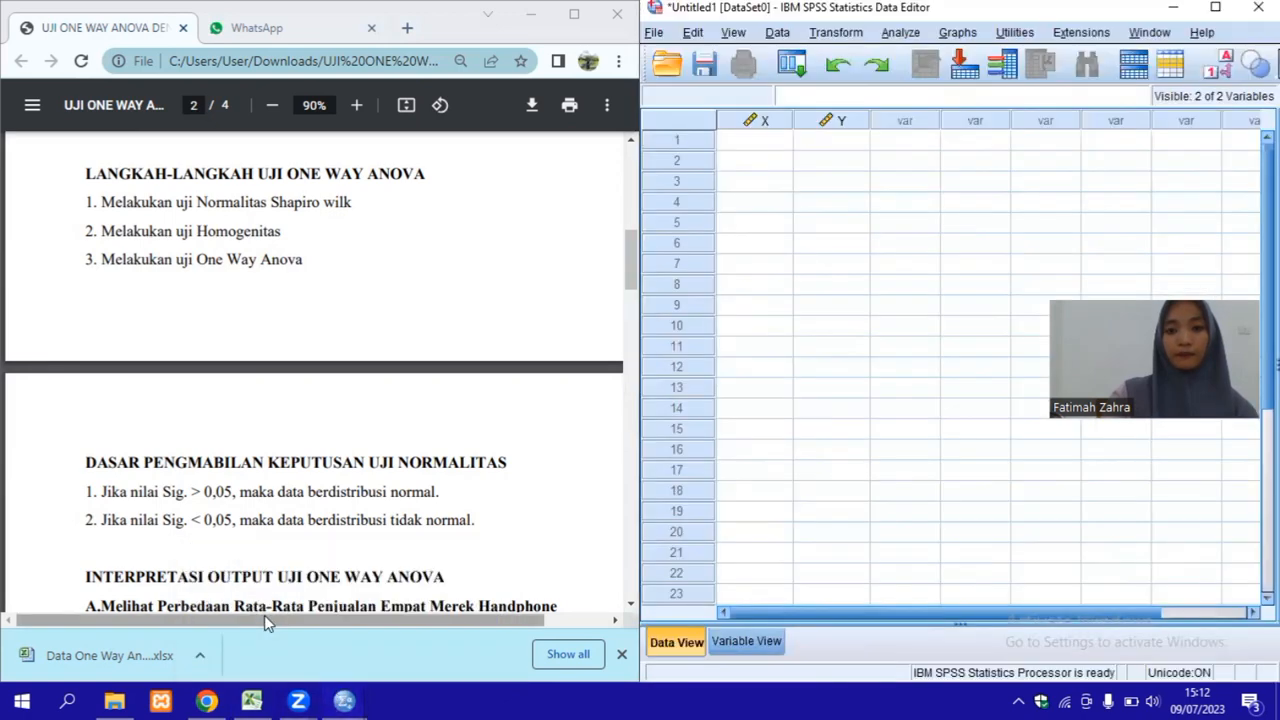
{"action": "left_click", "coordinate": [760, 143]}
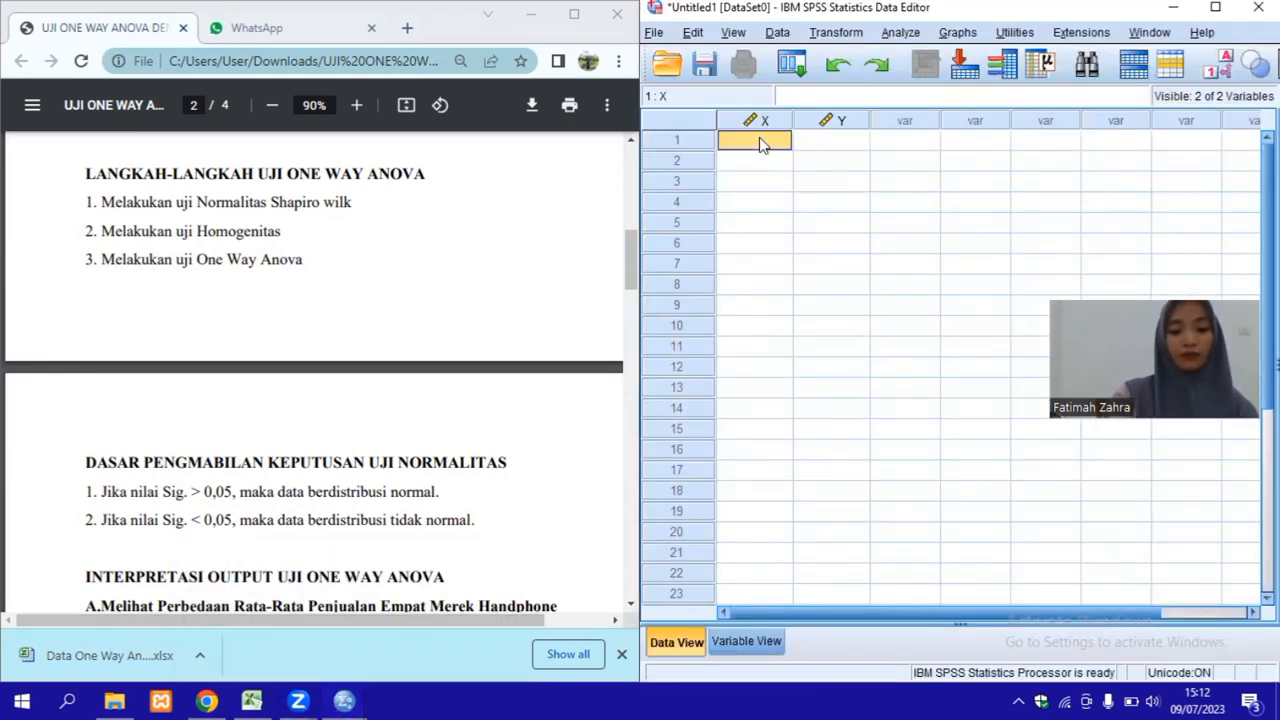
{"action": "key", "text": "ctrl+v"}
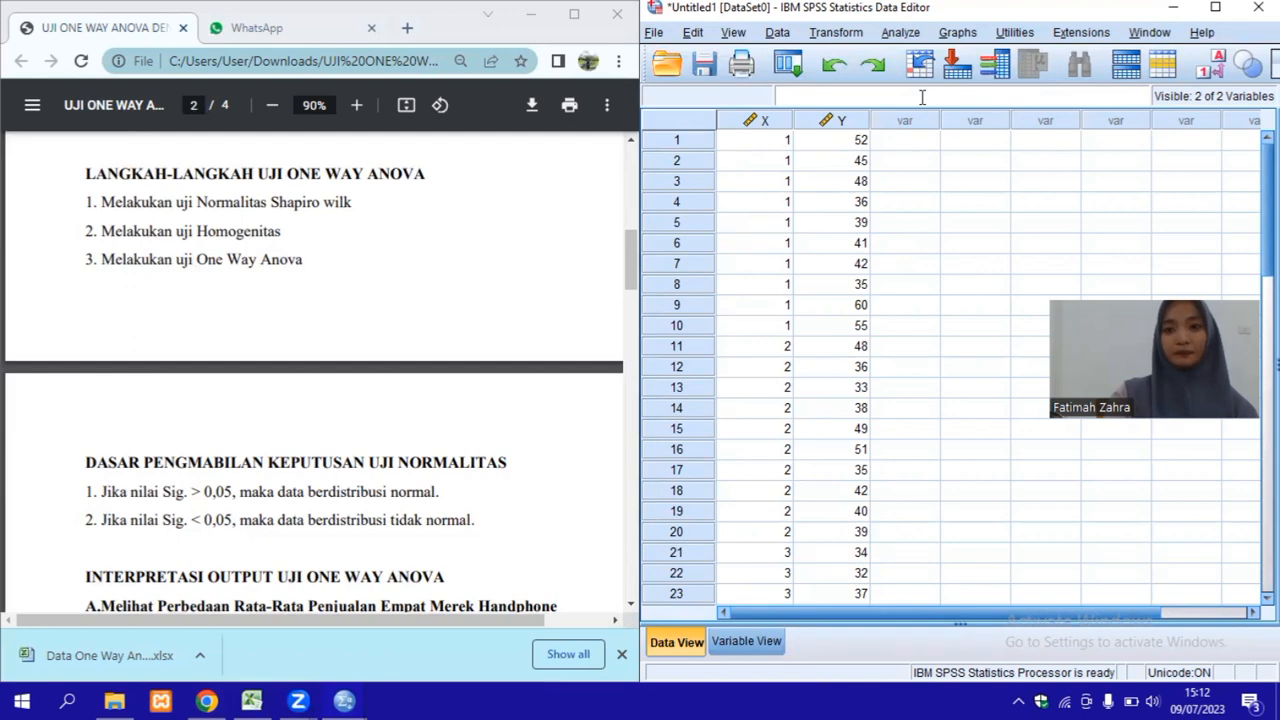
Maximize the Data Editor and set up an Explore analysis with Penjualan as dependent variable and Merek as factor
{"action": "left_click", "coordinate": [1065, 12]}
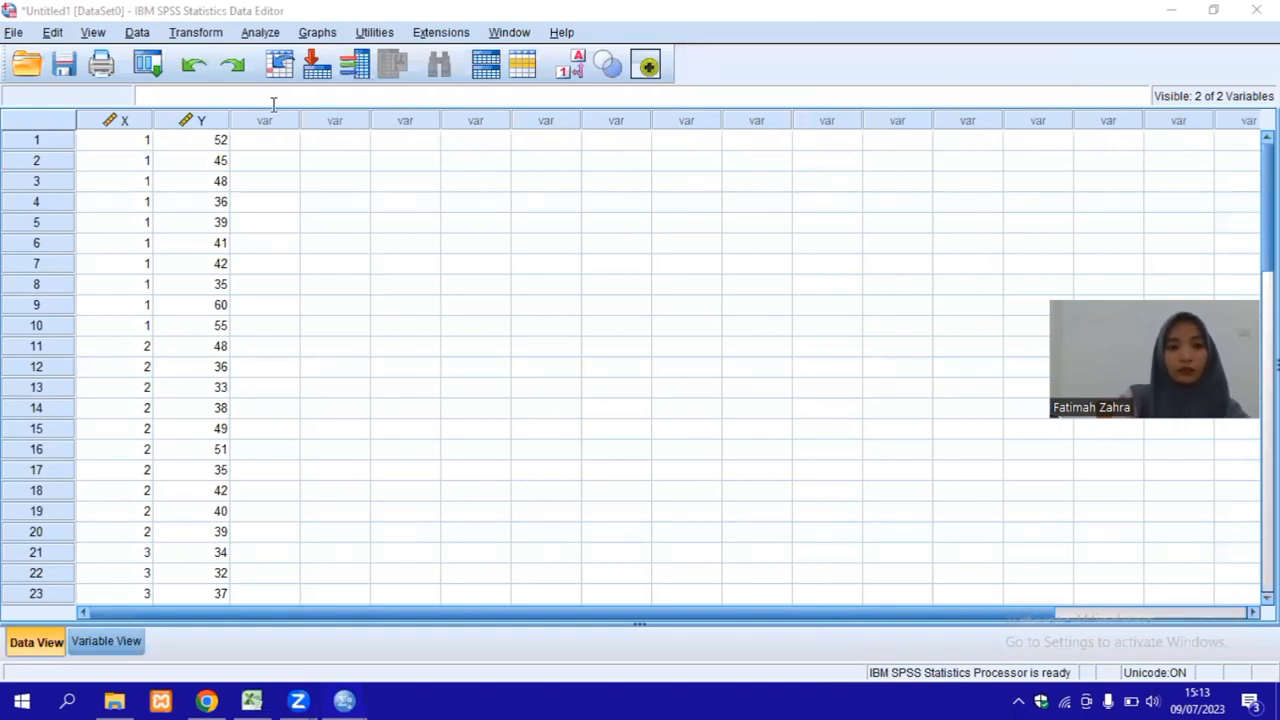
{"action": "left_click", "coordinate": [264, 34]}
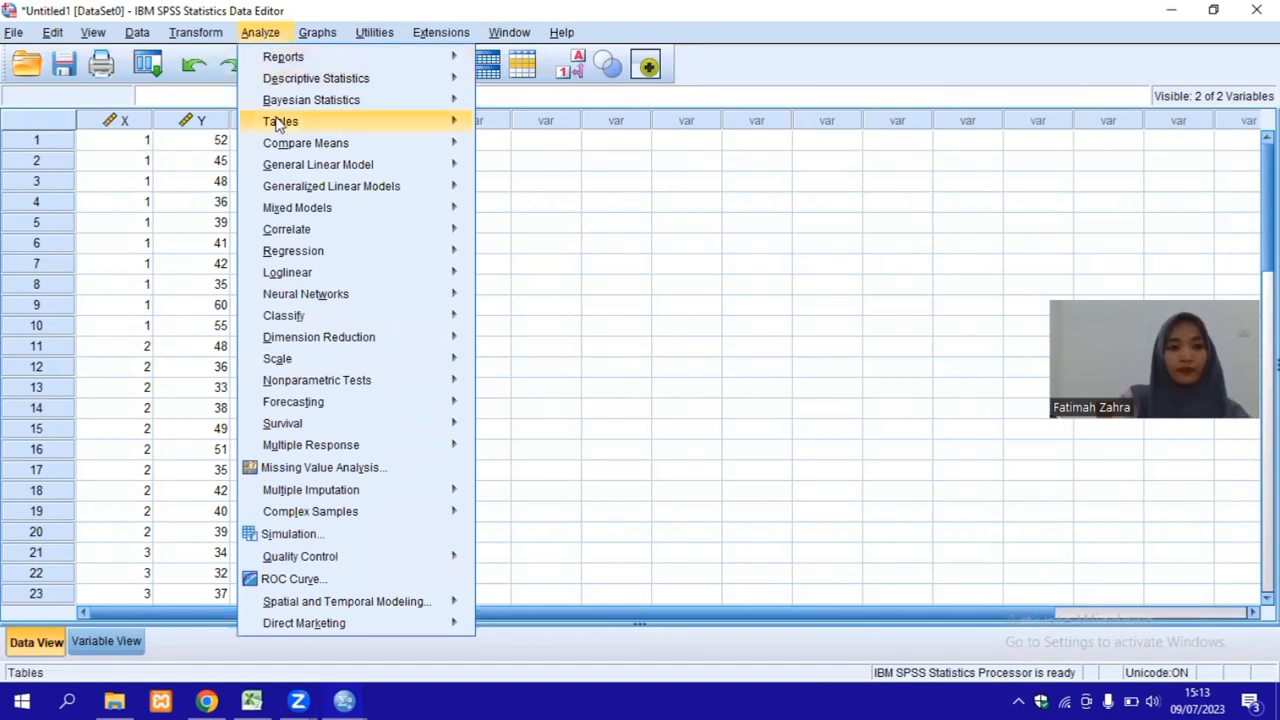
{"action": "mouse_move", "coordinate": [284, 104]}
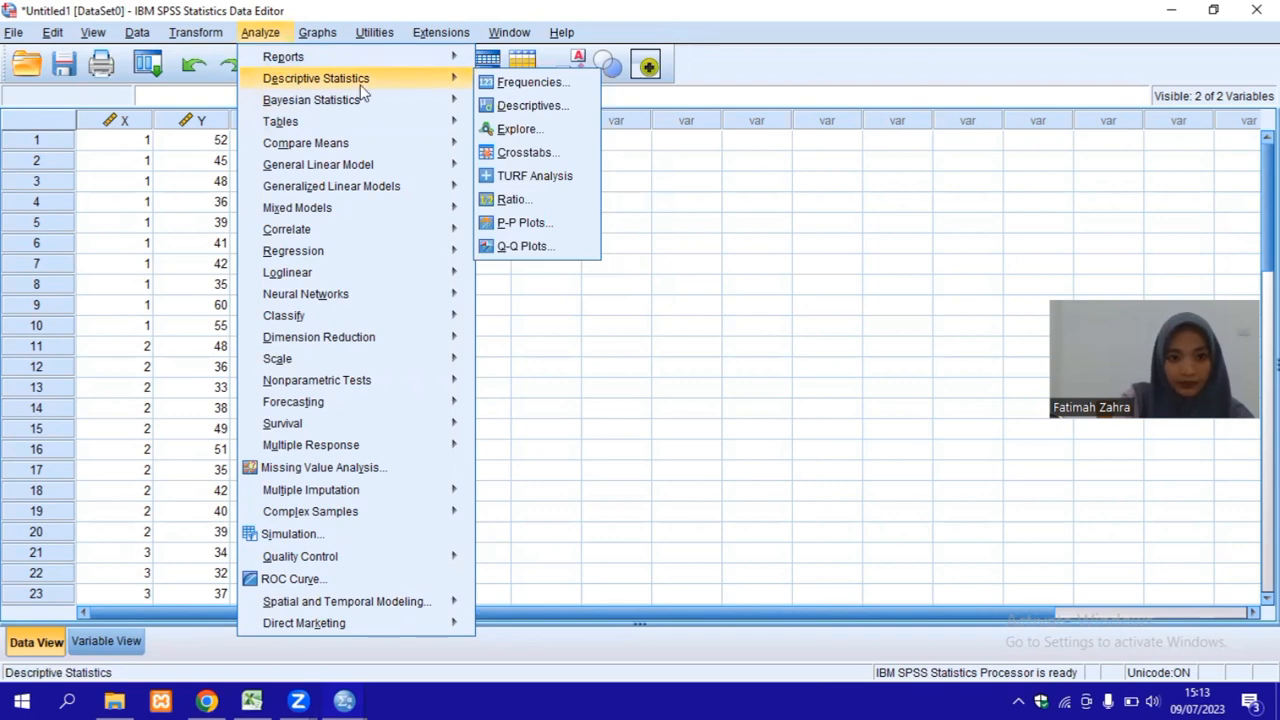
{"action": "mouse_move", "coordinate": [416, 77]}
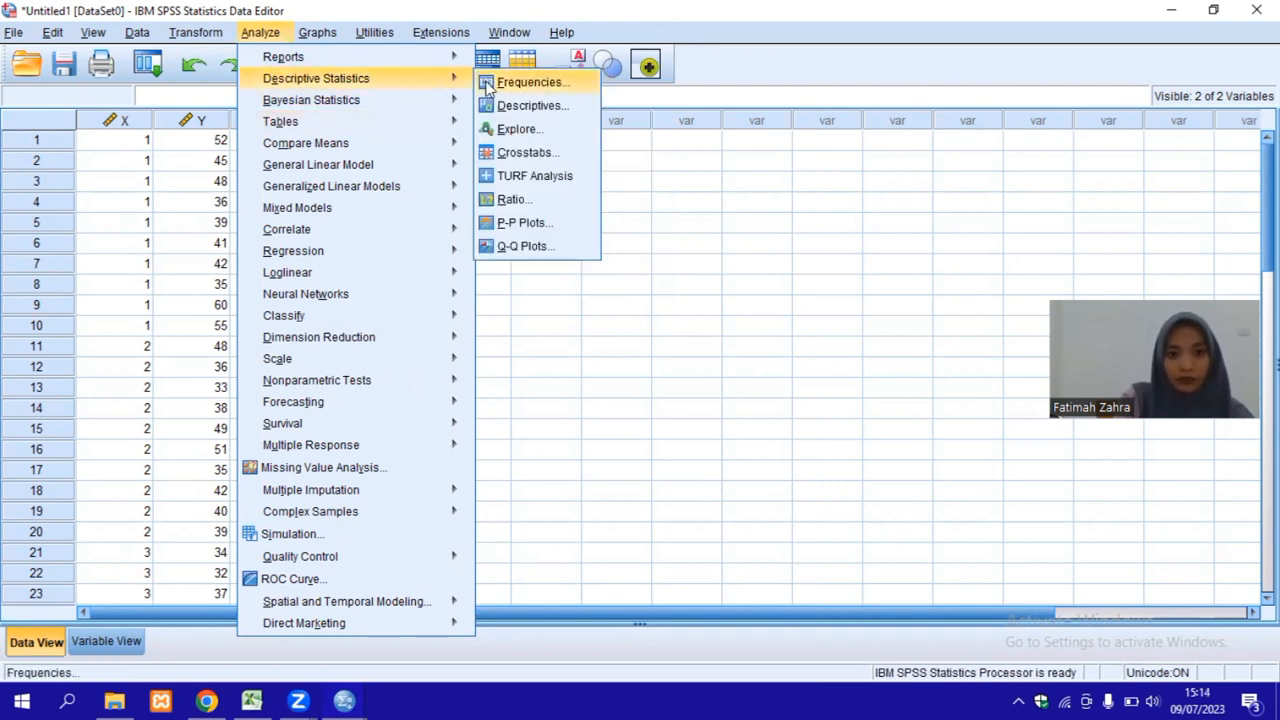
{"action": "left_click", "coordinate": [500, 131]}
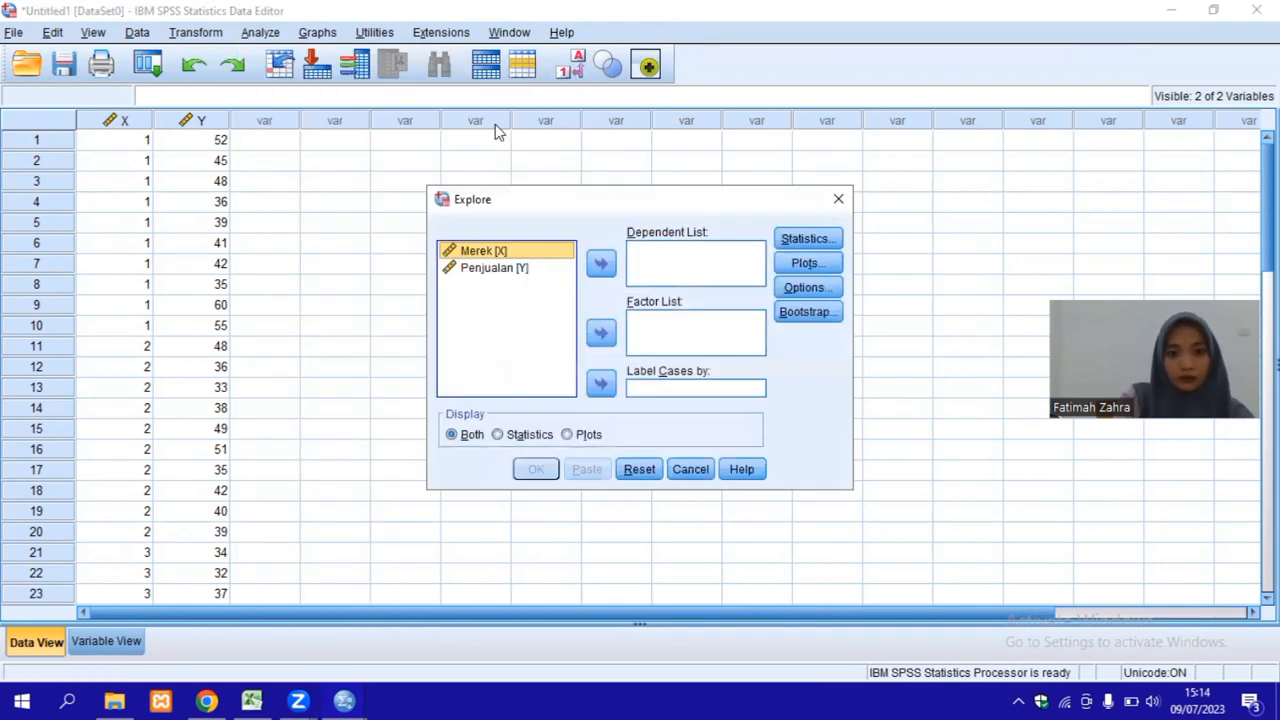
{"action": "left_click", "coordinate": [508, 253]}
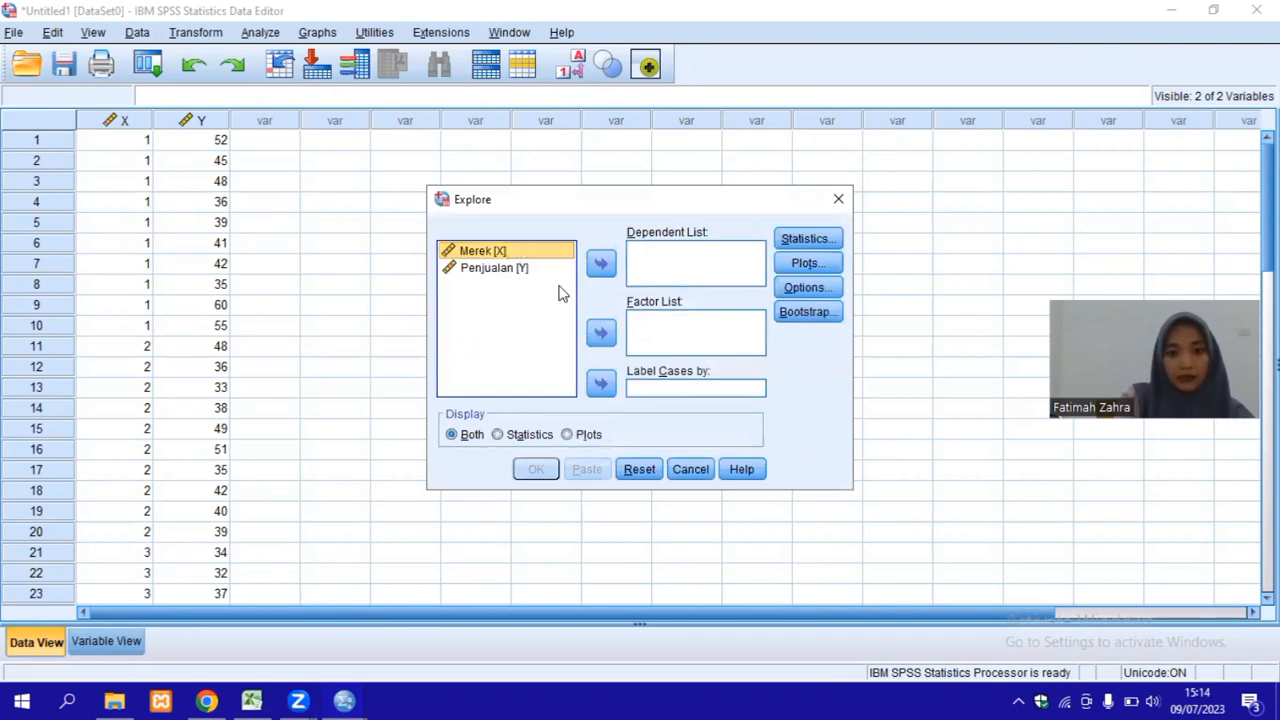
{"action": "left_click", "coordinate": [600, 333]}
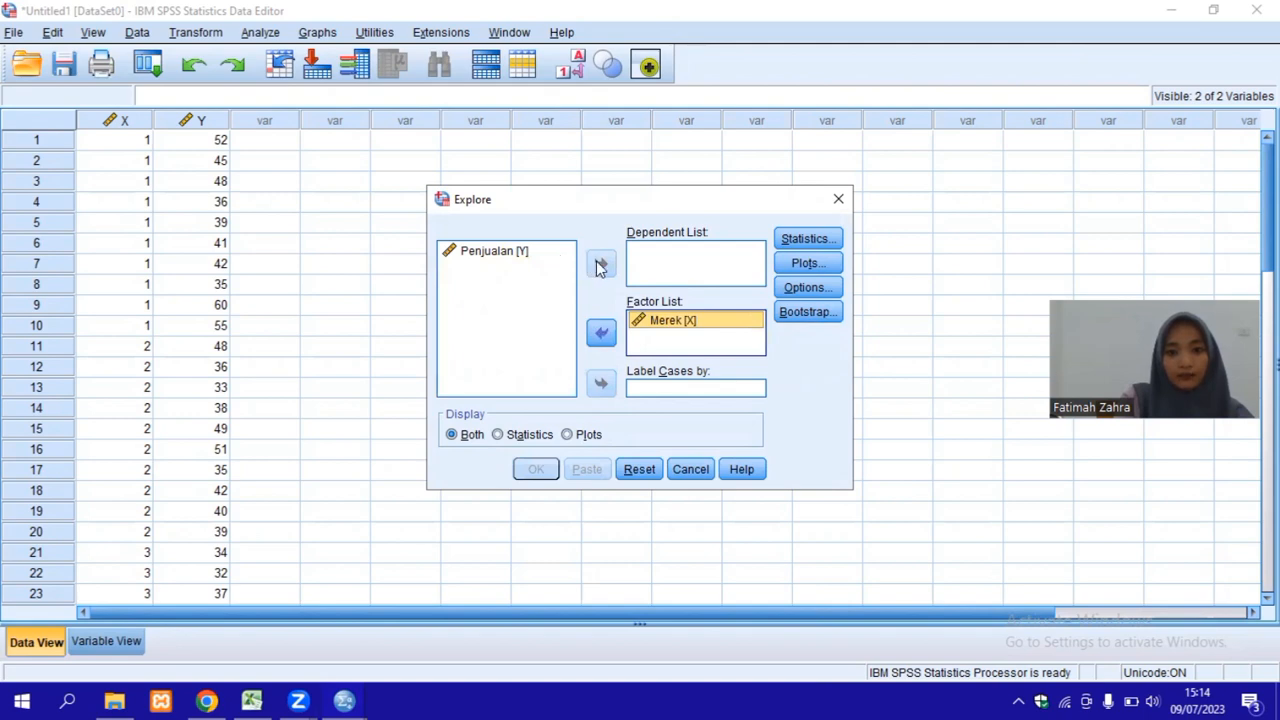
{"action": "left_click", "coordinate": [508, 253]}
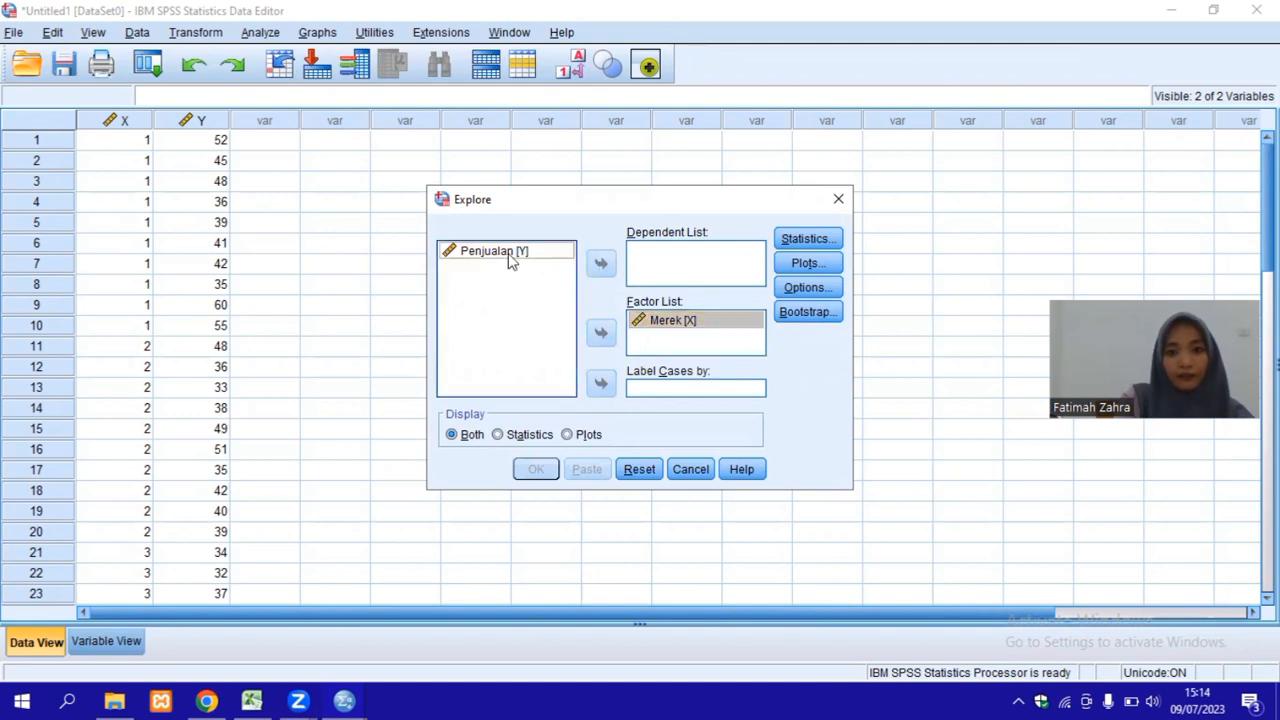
{"action": "left_click", "coordinate": [603, 268]}
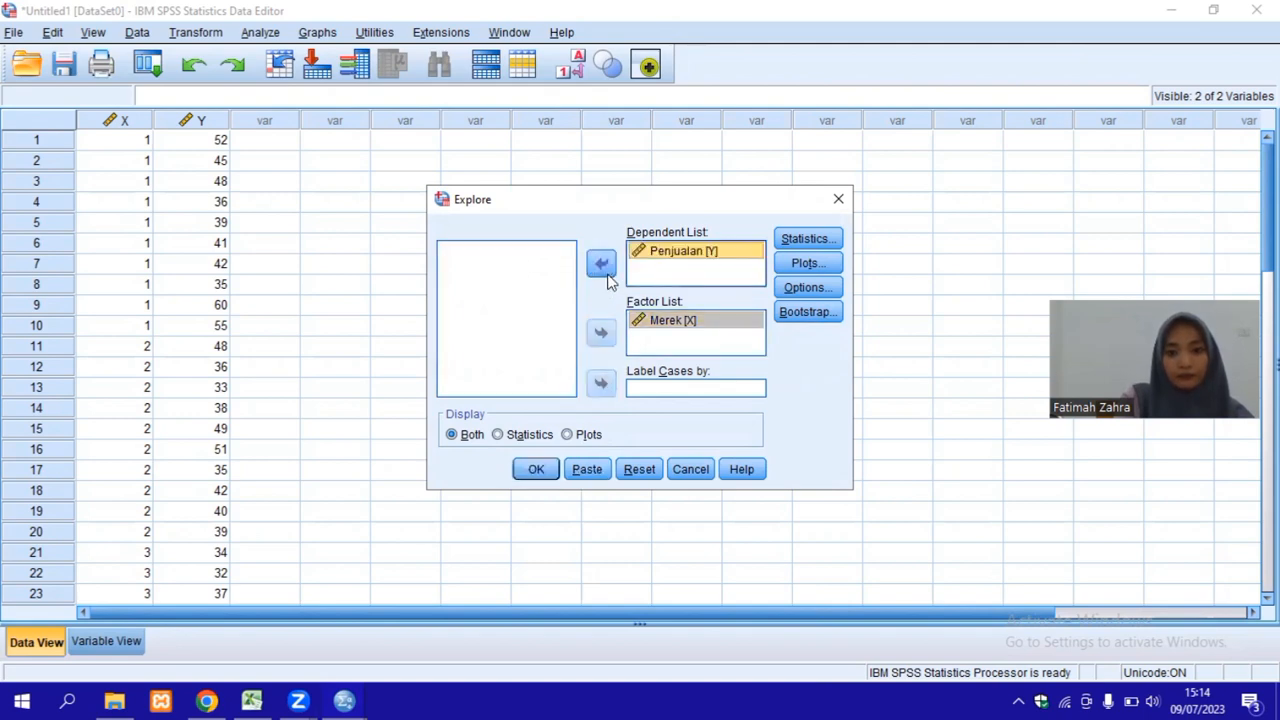
Enable normality plots with tests for the Explore analysis and run it
{"action": "left_click", "coordinate": [805, 263]}
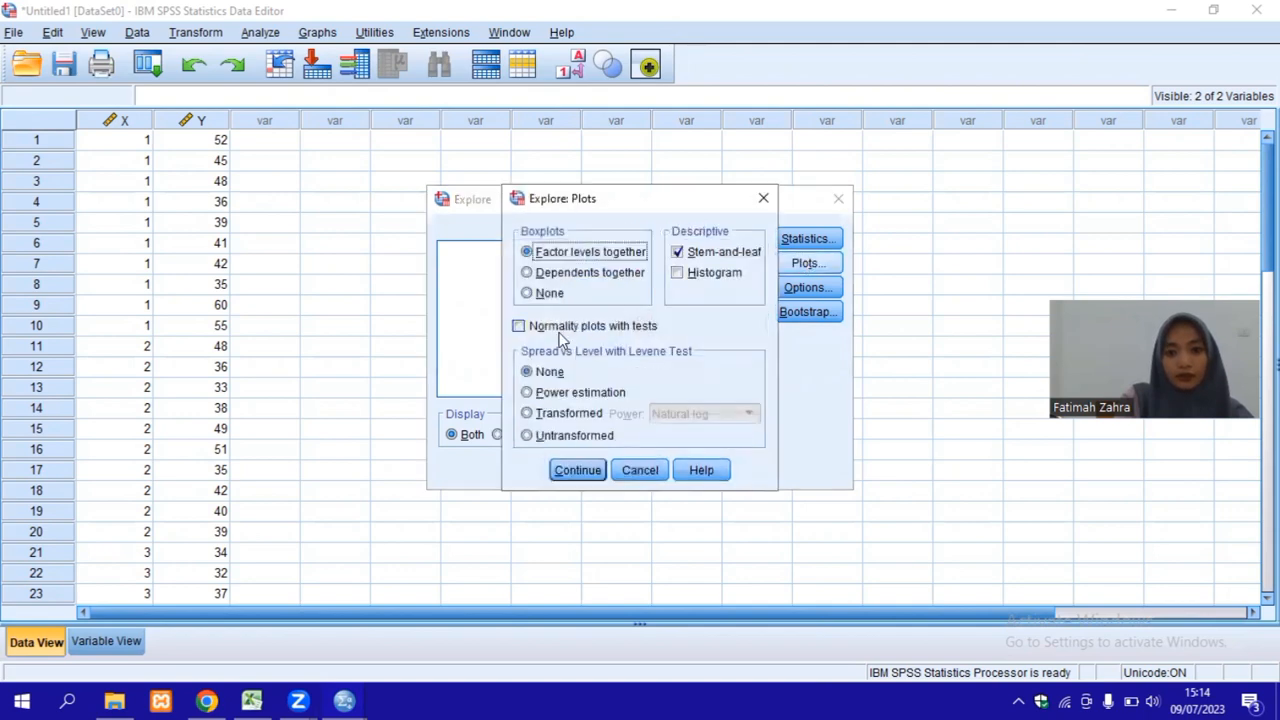
{"action": "left_click", "coordinate": [520, 328]}
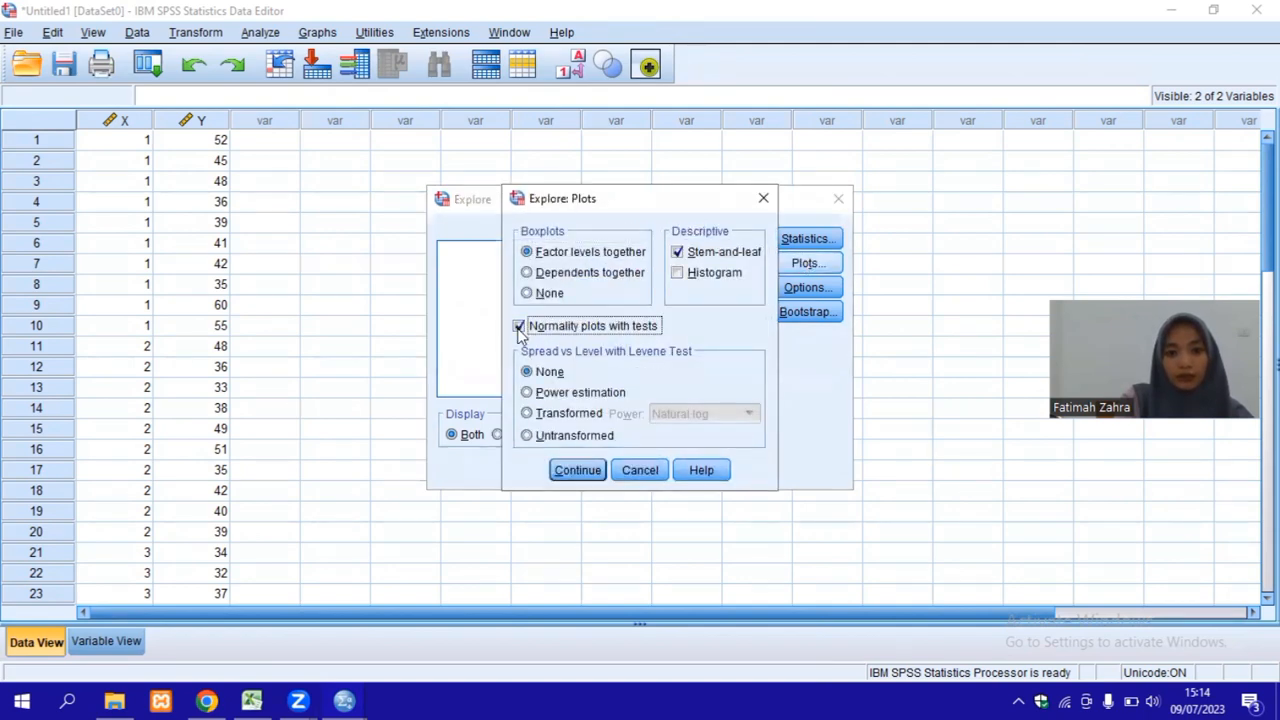
{"action": "left_click", "coordinate": [577, 470]}
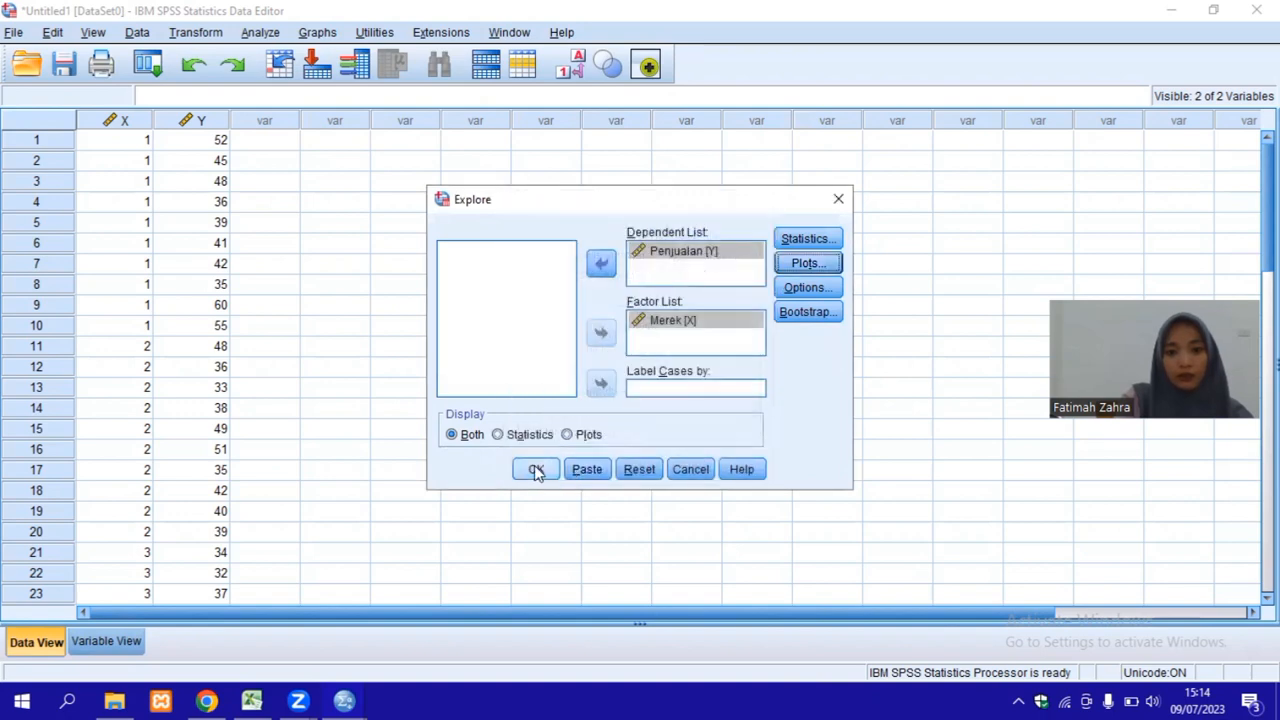
{"action": "left_click", "coordinate": [536, 470]}
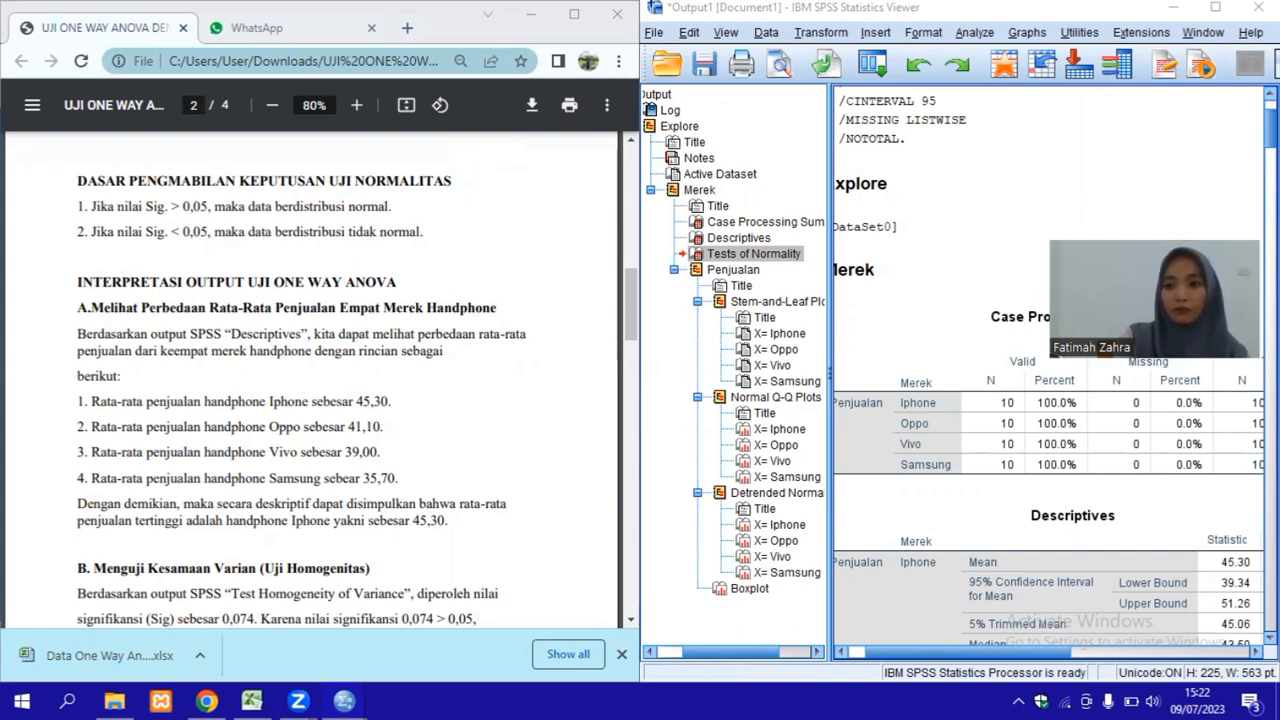
Examine the Descriptives, Tests of Normality and stem-and-leaf plots for the four brands in the Explore output
{"action": "scroll", "coordinate": [1048, 366], "scroll_direction": "down", "scroll_amount": 11}
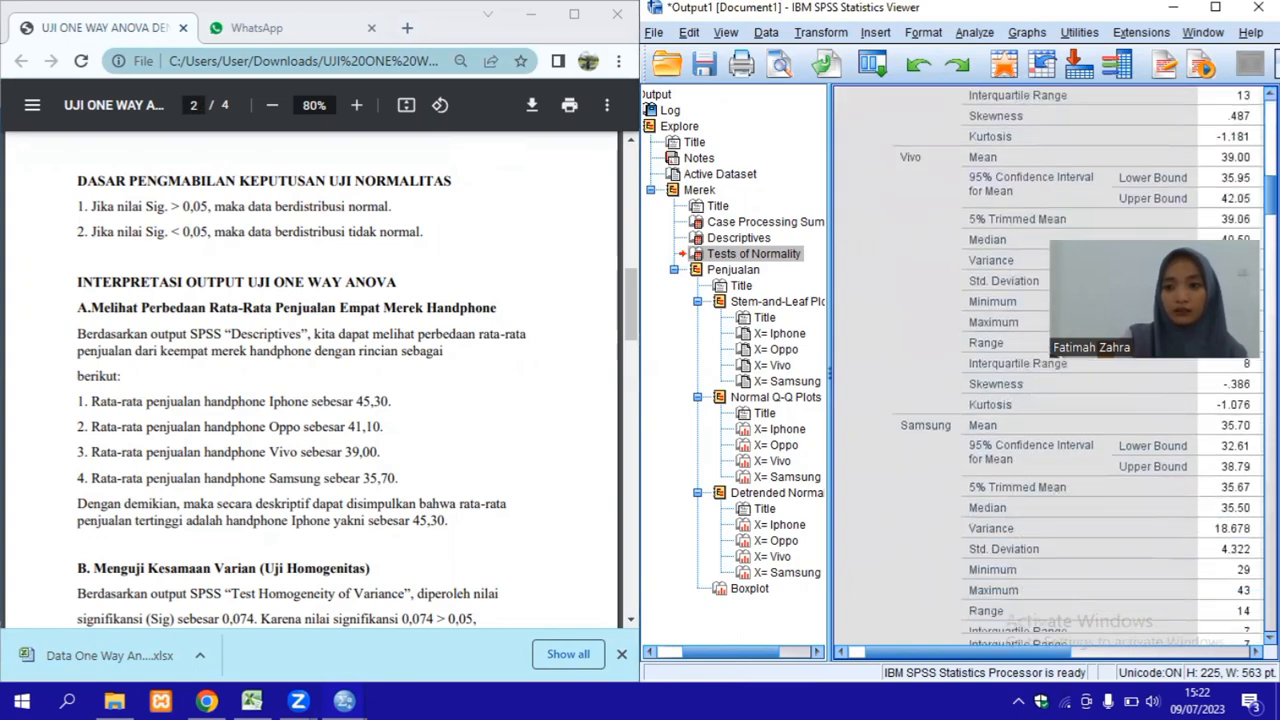
{"action": "scroll", "coordinate": [1048, 366], "scroll_direction": "up", "scroll_amount": 1}
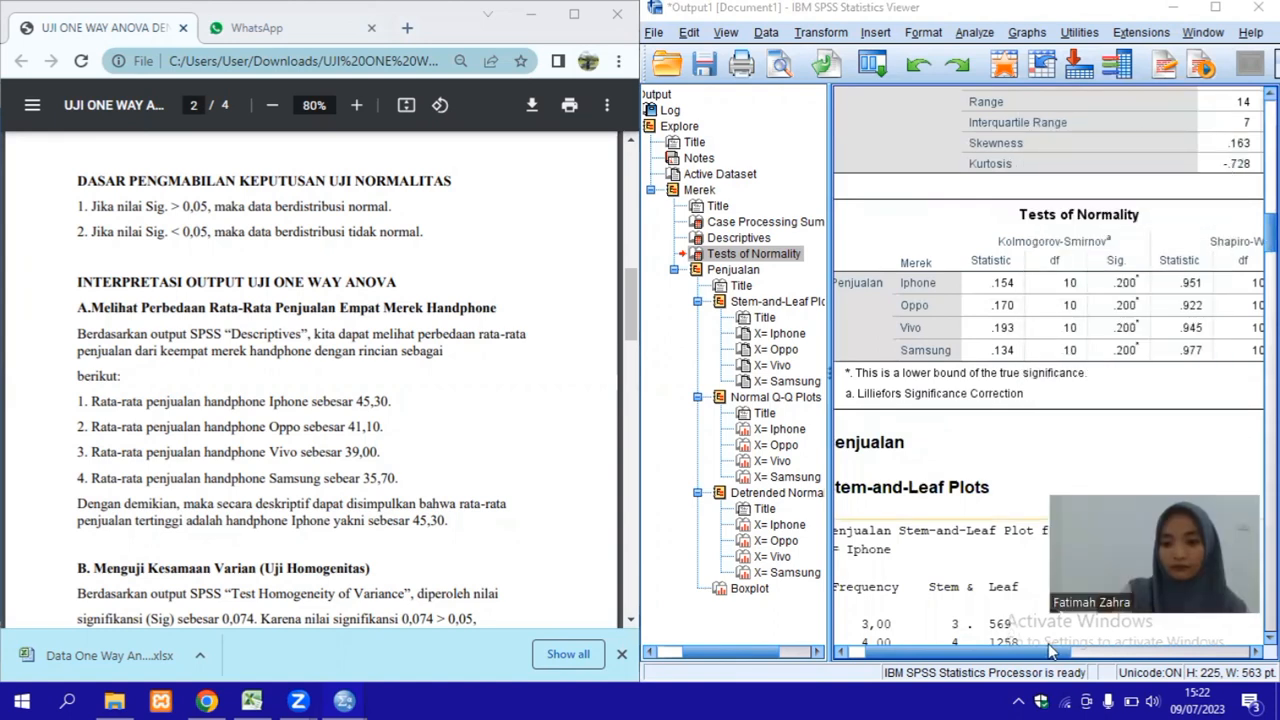
{"action": "left_click_drag", "start_coordinate": [1048, 652], "coordinate": [1101, 651]}
{"action": "scroll", "coordinate": [1101, 651], "scroll_direction": "down", "scroll_amount": 3}
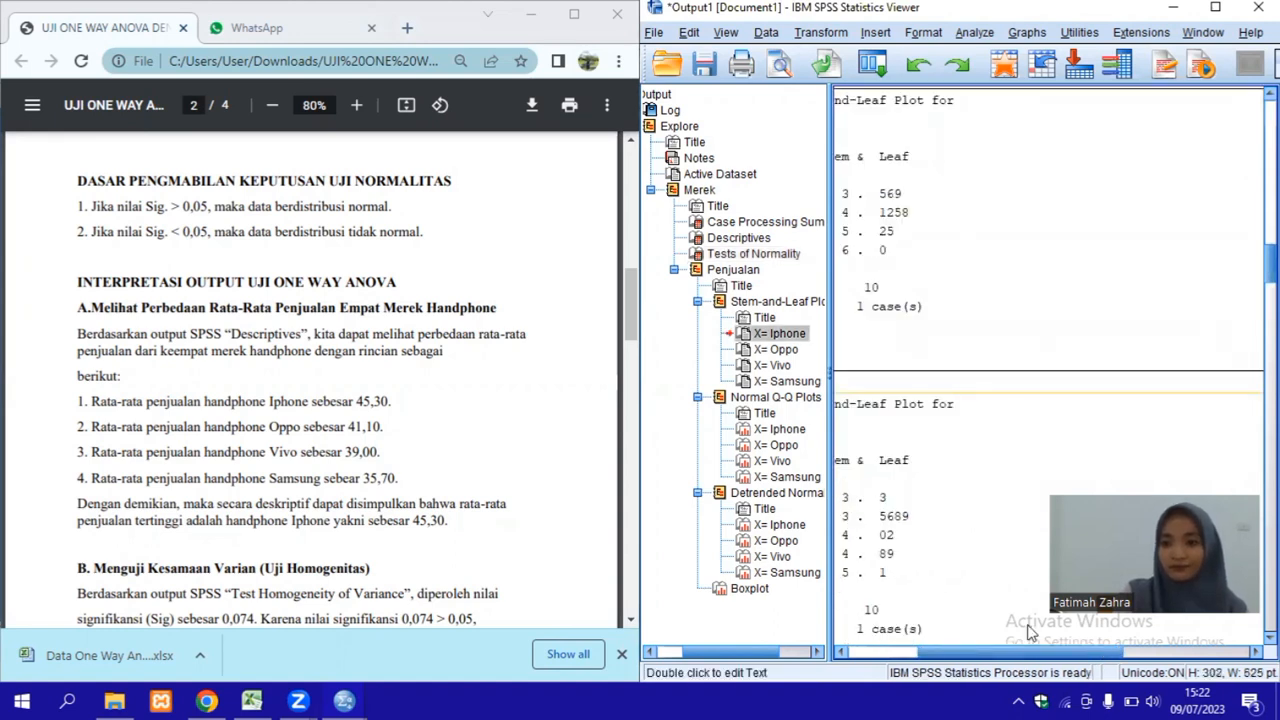
Examine the Shapiro-Wilk significance values for the four brands in the Tests of Normality table
{"action": "scroll", "coordinate": [1048, 360], "scroll_direction": "up", "scroll_amount": 5}
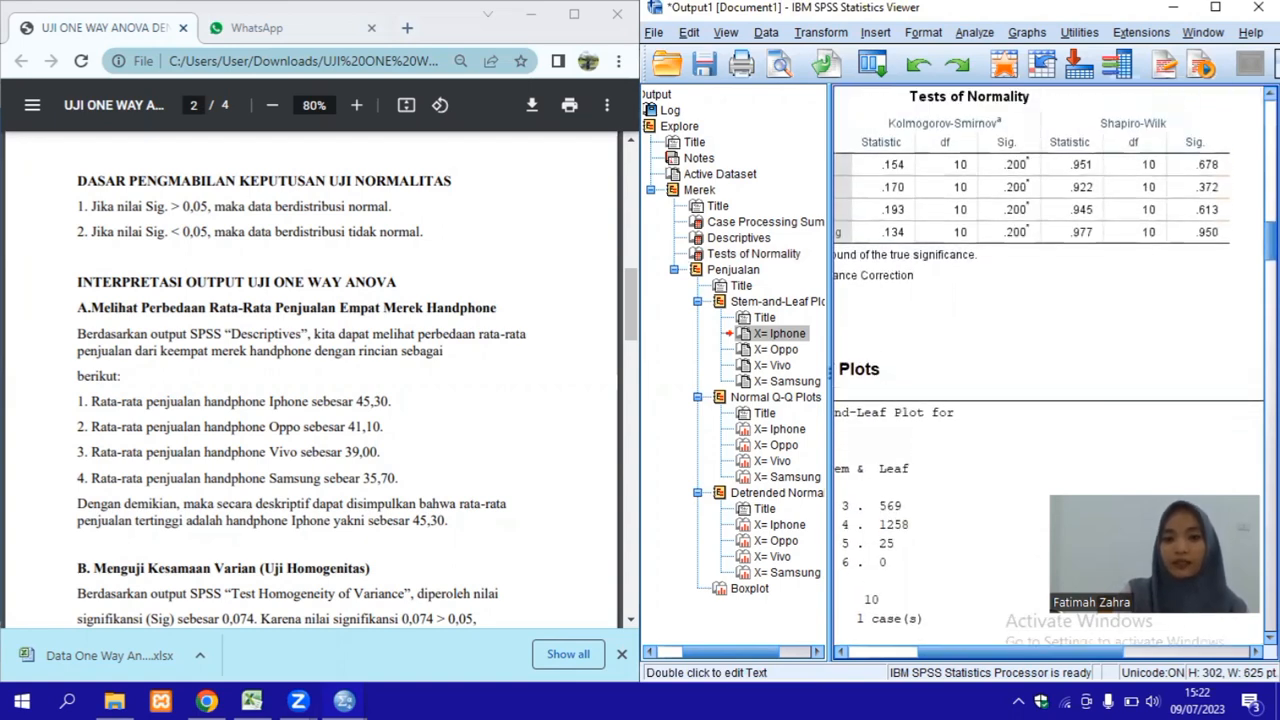
{"action": "left_click", "coordinate": [1150, 214]}
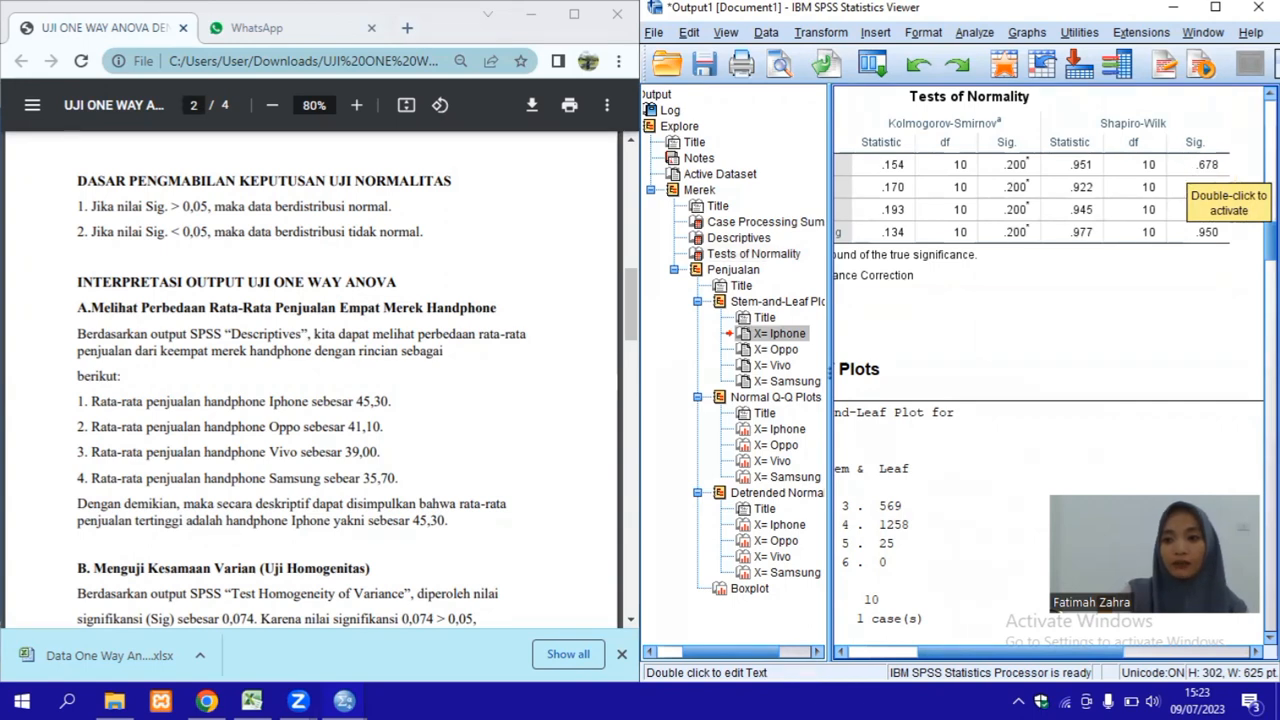
{"action": "scroll", "coordinate": [1050, 360], "scroll_direction": "down", "scroll_amount": 2}
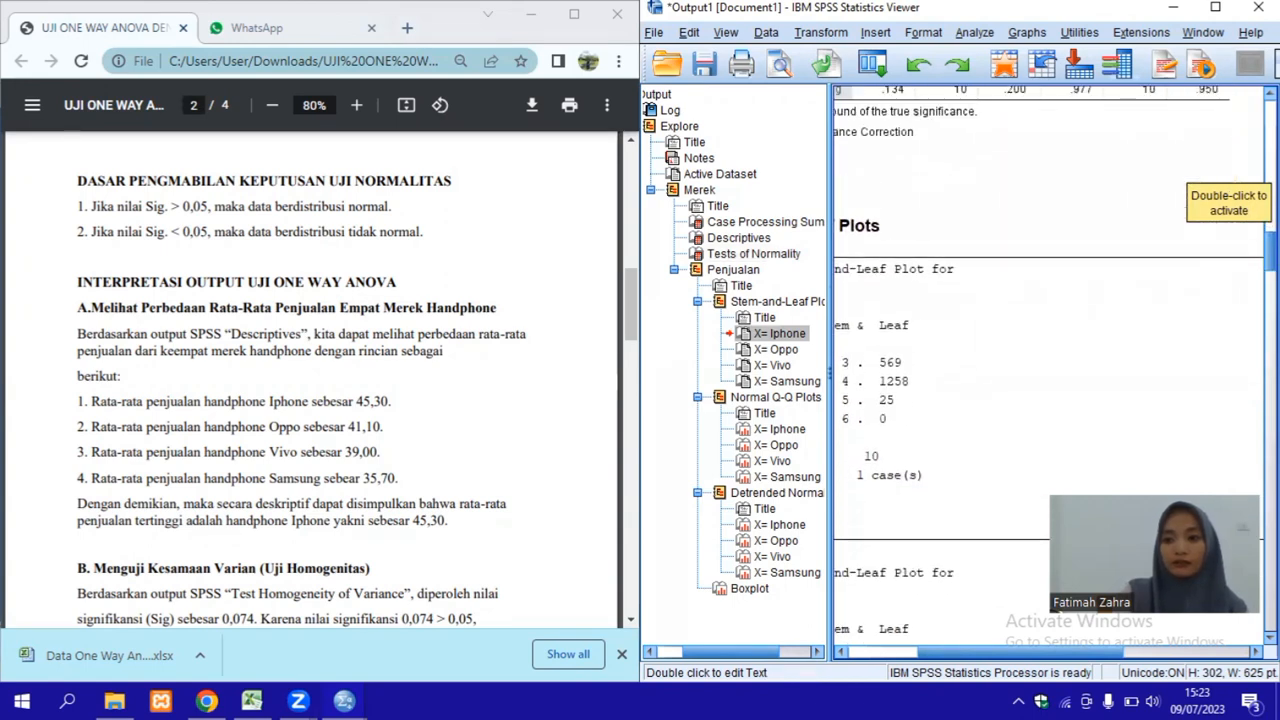
{"action": "scroll", "coordinate": [1100, 130], "scroll_direction": "up", "scroll_amount": 1}
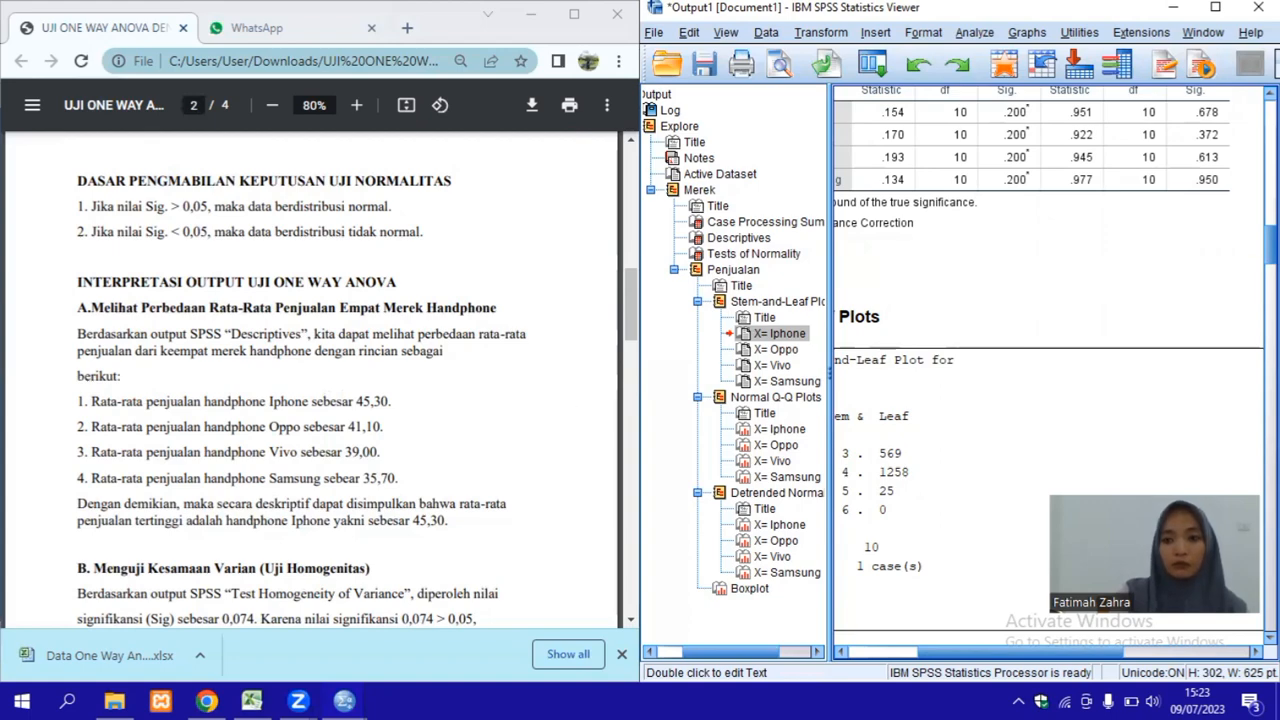
Compare each brand's mean sales in the Descriptives table with the averages listed in the PDF interpretation guide
{"action": "scroll", "coordinate": [1040, 360], "scroll_direction": "up", "scroll_amount": 6}
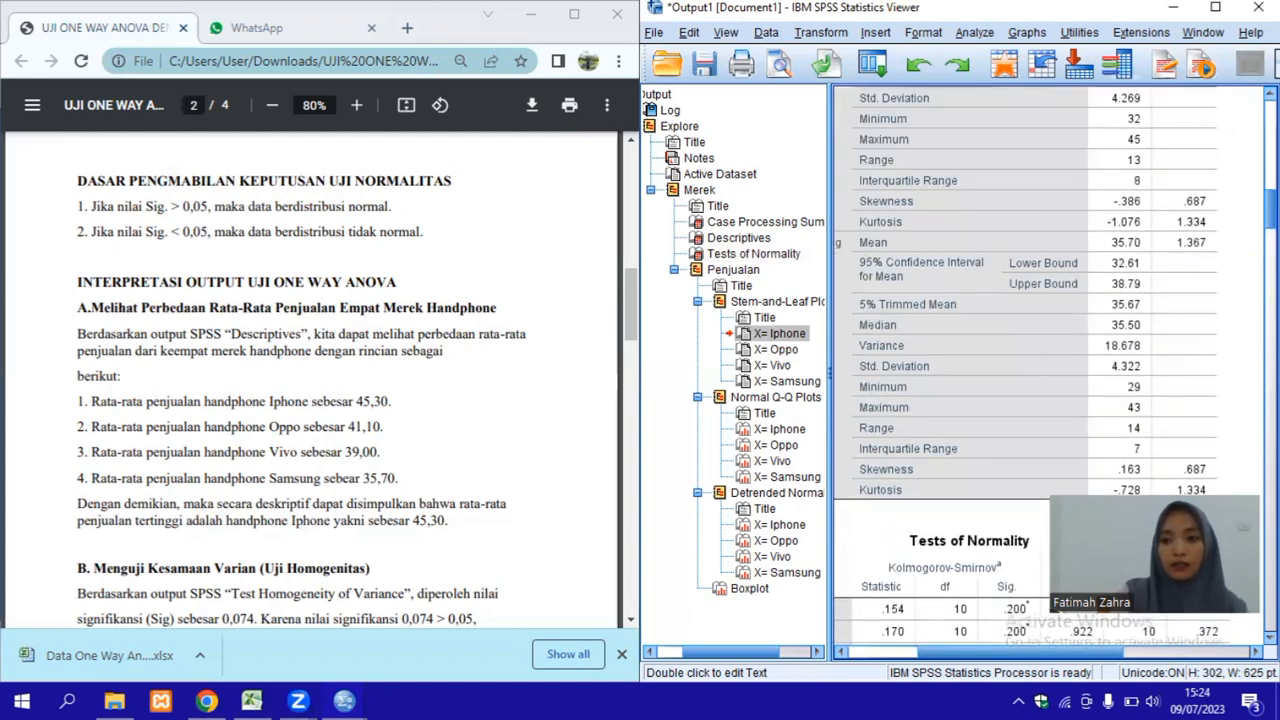
{"action": "scroll", "coordinate": [1040, 360], "scroll_direction": "up", "scroll_amount": 10}
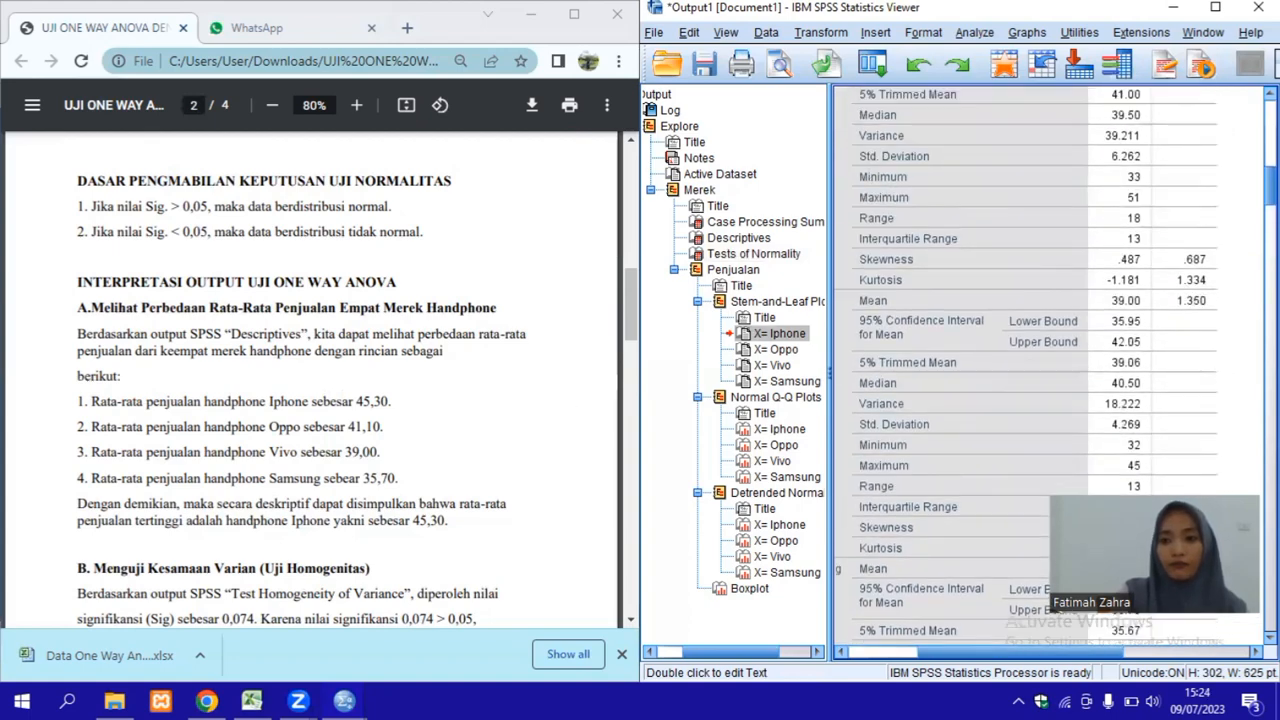
{"action": "scroll", "coordinate": [1100, 176], "scroll_direction": "up", "scroll_amount": 4}
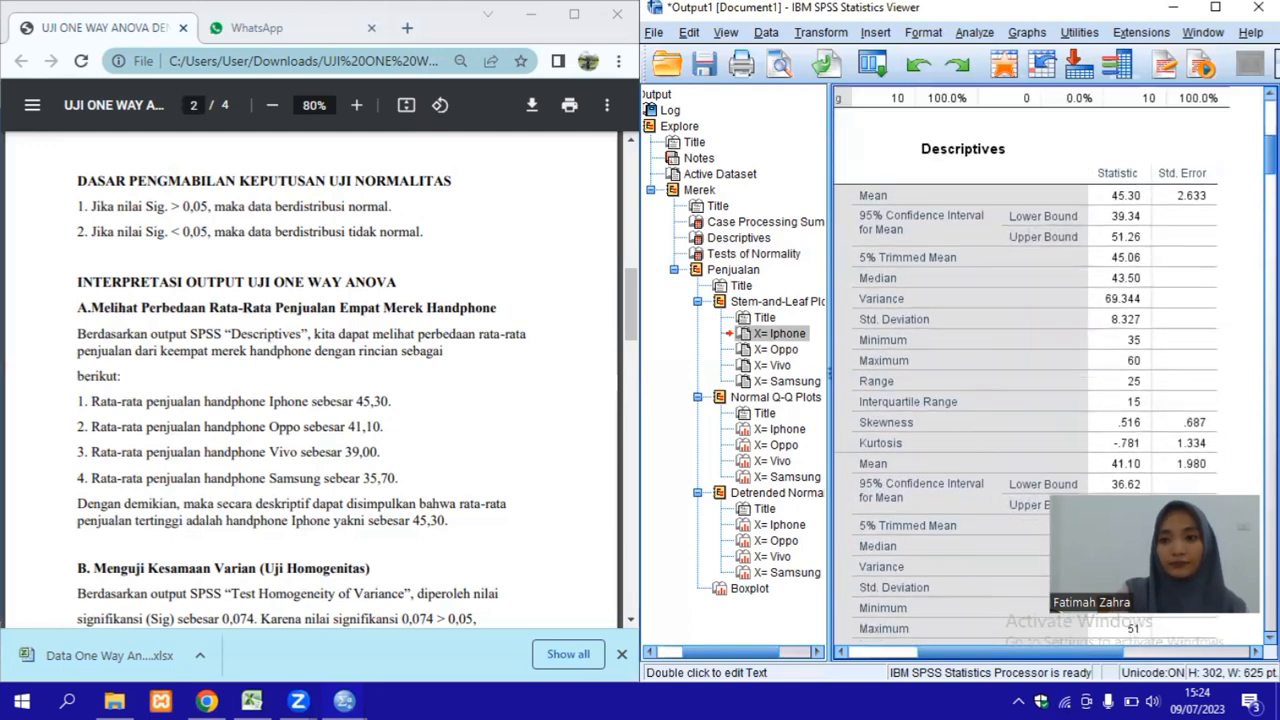
{"action": "left_click", "coordinate": [1098, 176]}
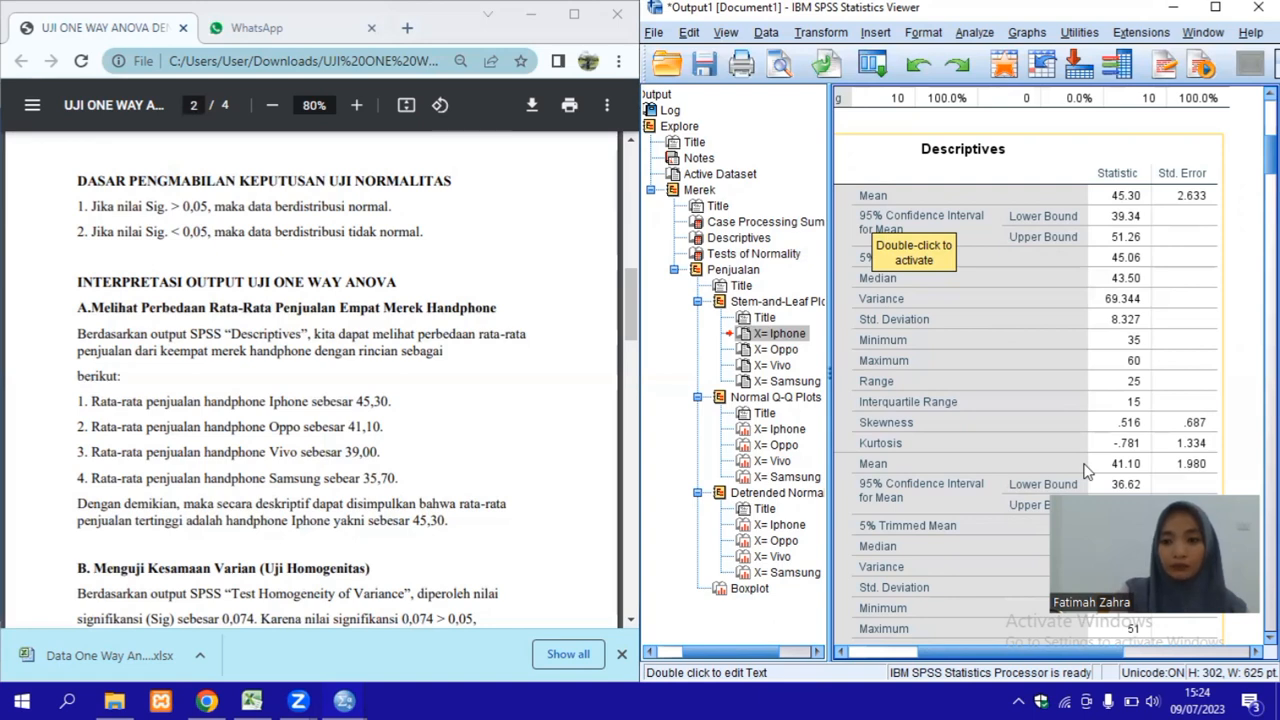
{"action": "scroll", "coordinate": [1104, 450], "scroll_direction": "down", "scroll_amount": 1}
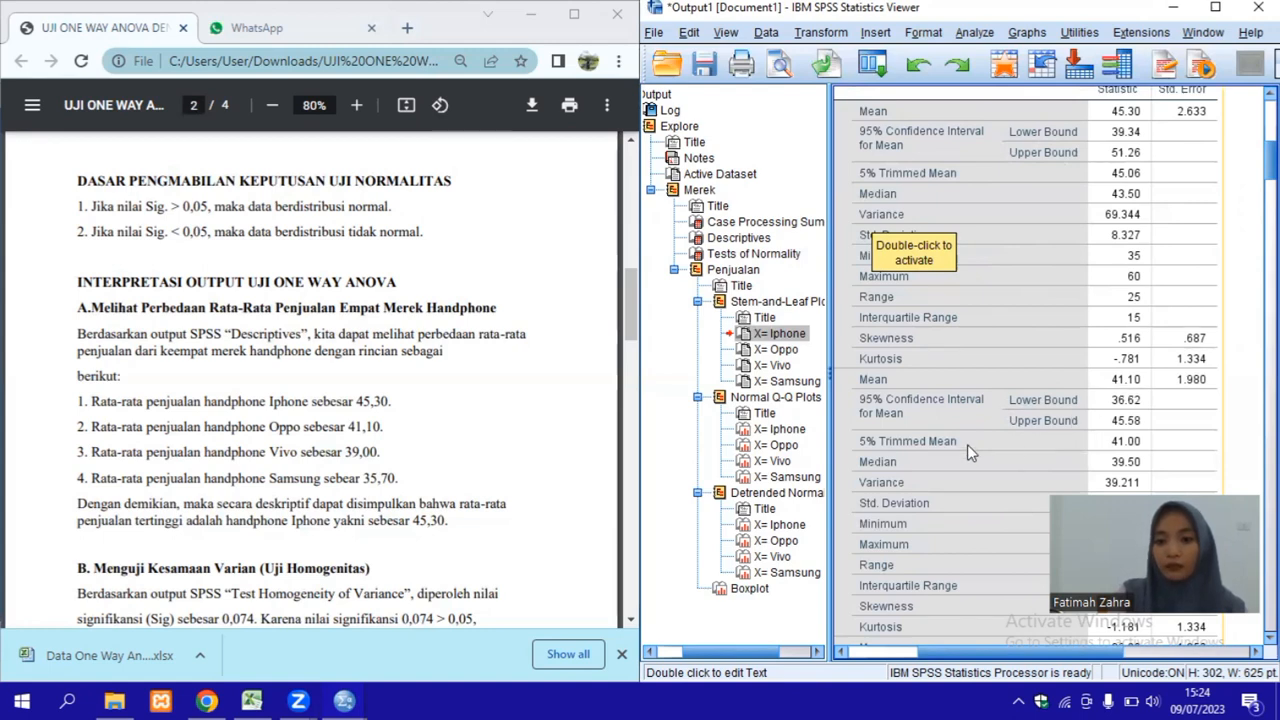
{"action": "scroll", "coordinate": [967, 452], "scroll_direction": "up", "scroll_amount": 1}
{"action": "scroll", "coordinate": [967, 452], "scroll_direction": "down", "scroll_amount": 5}
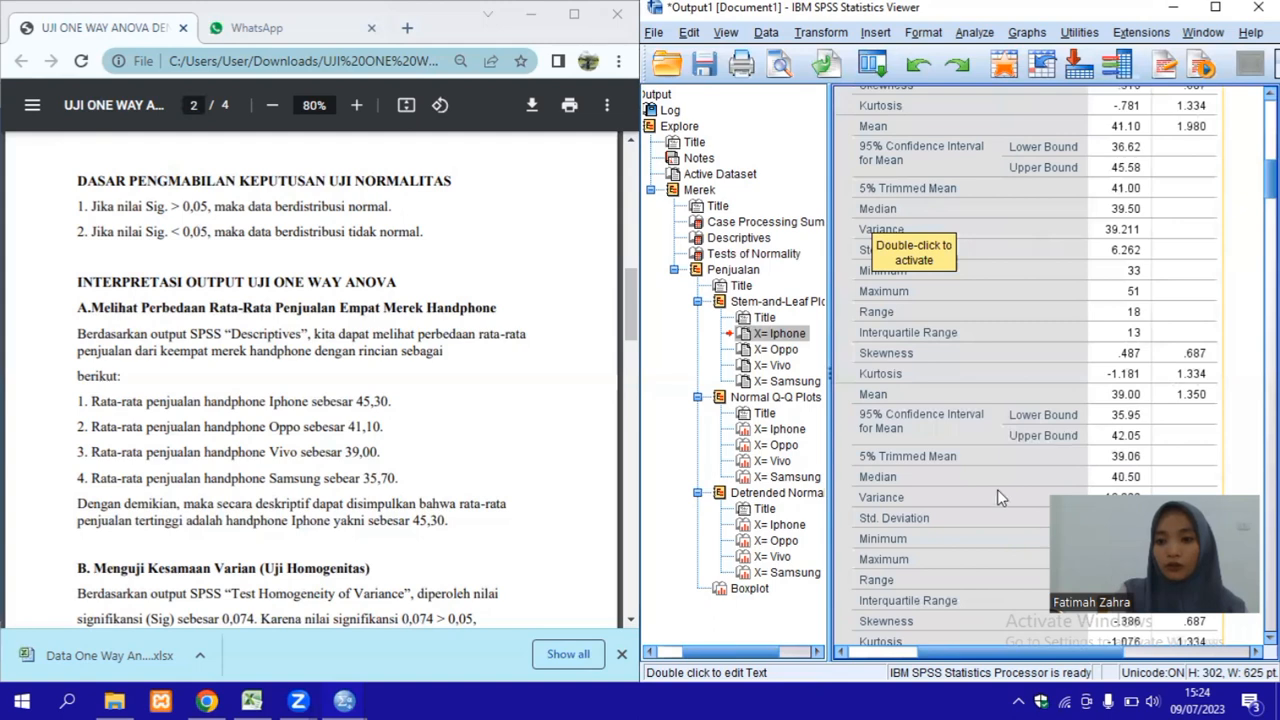
{"action": "scroll", "coordinate": [997, 489], "scroll_direction": "down", "scroll_amount": 8}
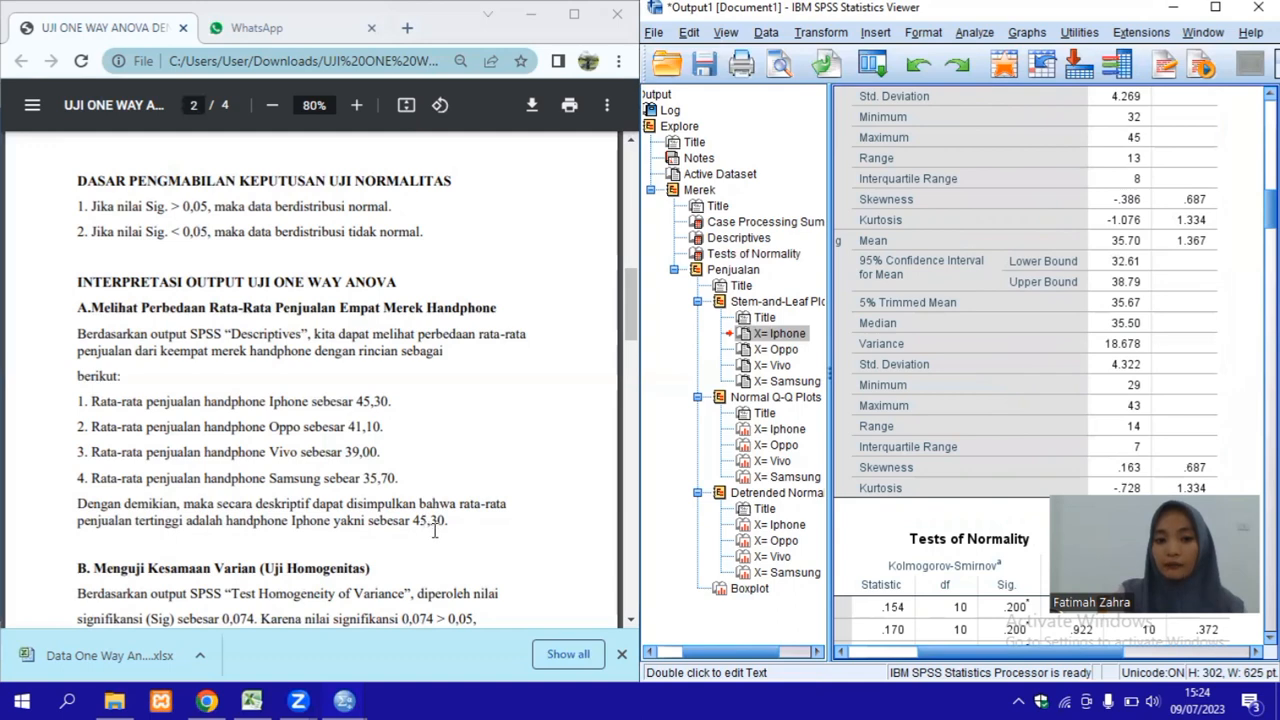
{"action": "scroll", "coordinate": [958, 318], "scroll_direction": "up", "scroll_amount": 5}
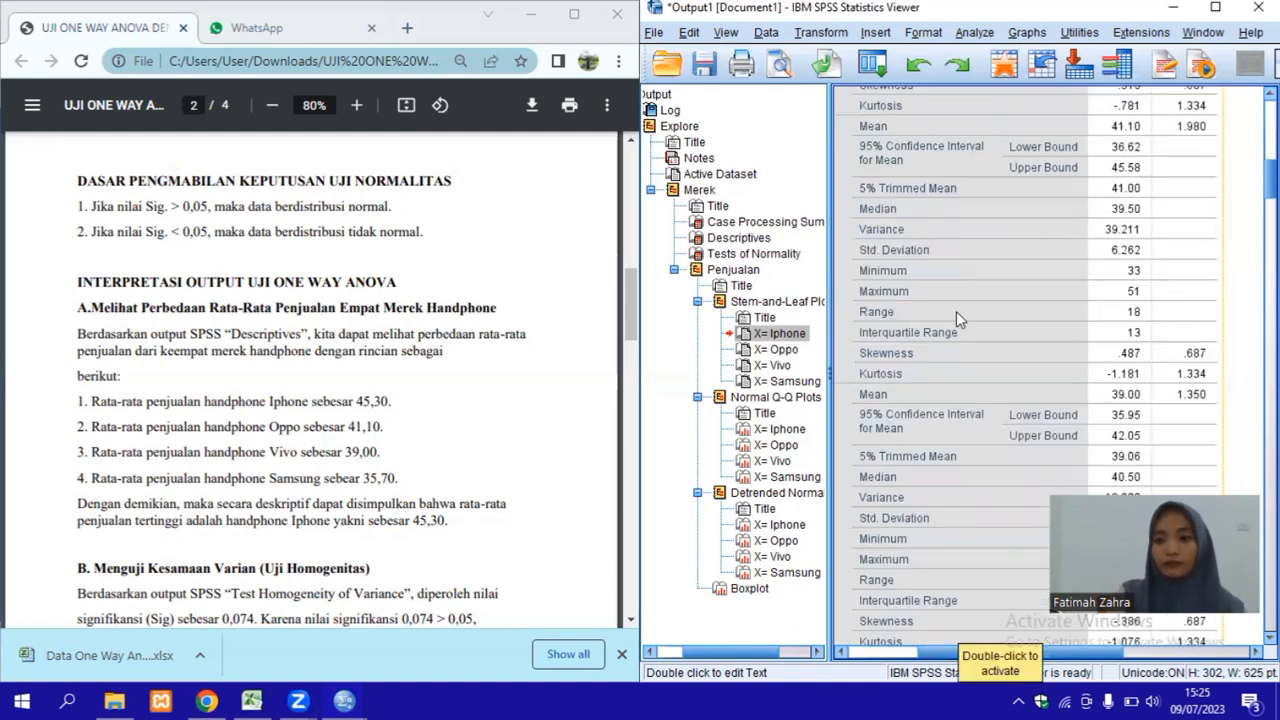
Review the Explore output from the command log through the Descriptives, Tests of Normality and stem-and-leaf plots, with the brand labels in view
{"action": "scroll", "coordinate": [956, 311], "scroll_direction": "up", "scroll_amount": 1}
{"action": "scroll", "coordinate": [956, 311], "scroll_direction": "up", "scroll_amount": 10}
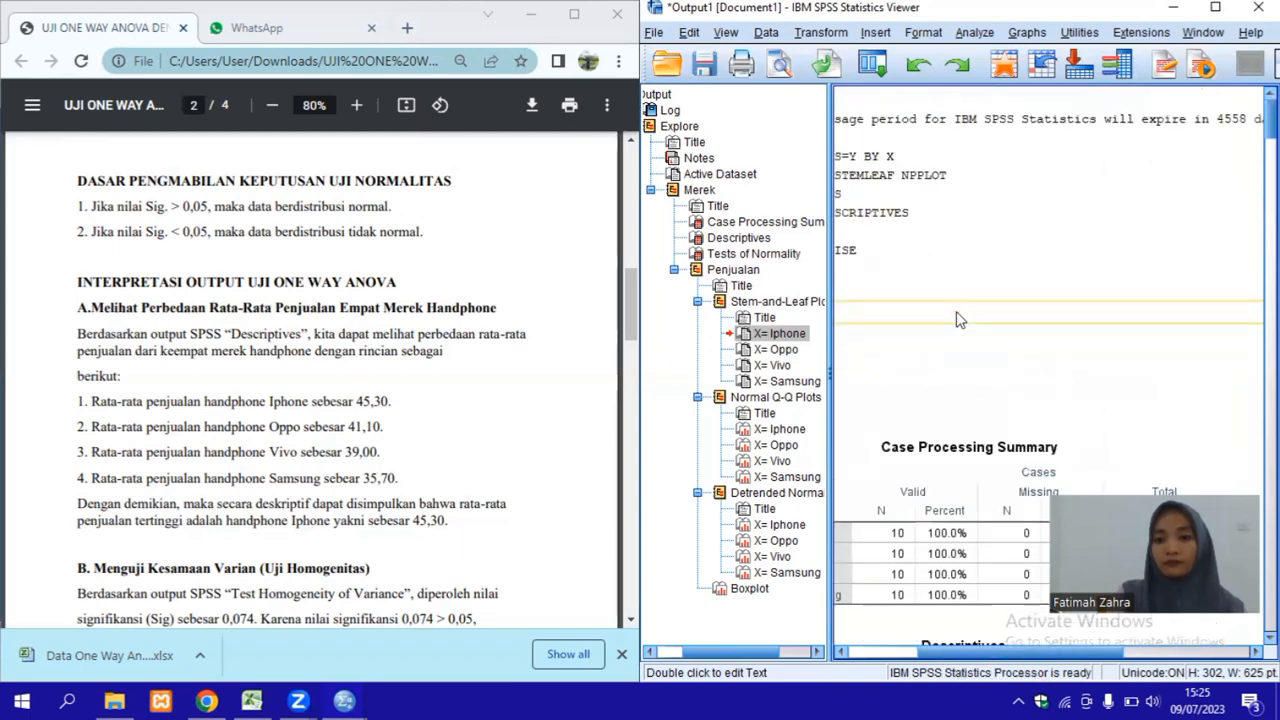
{"action": "left_click", "coordinate": [888, 652]}
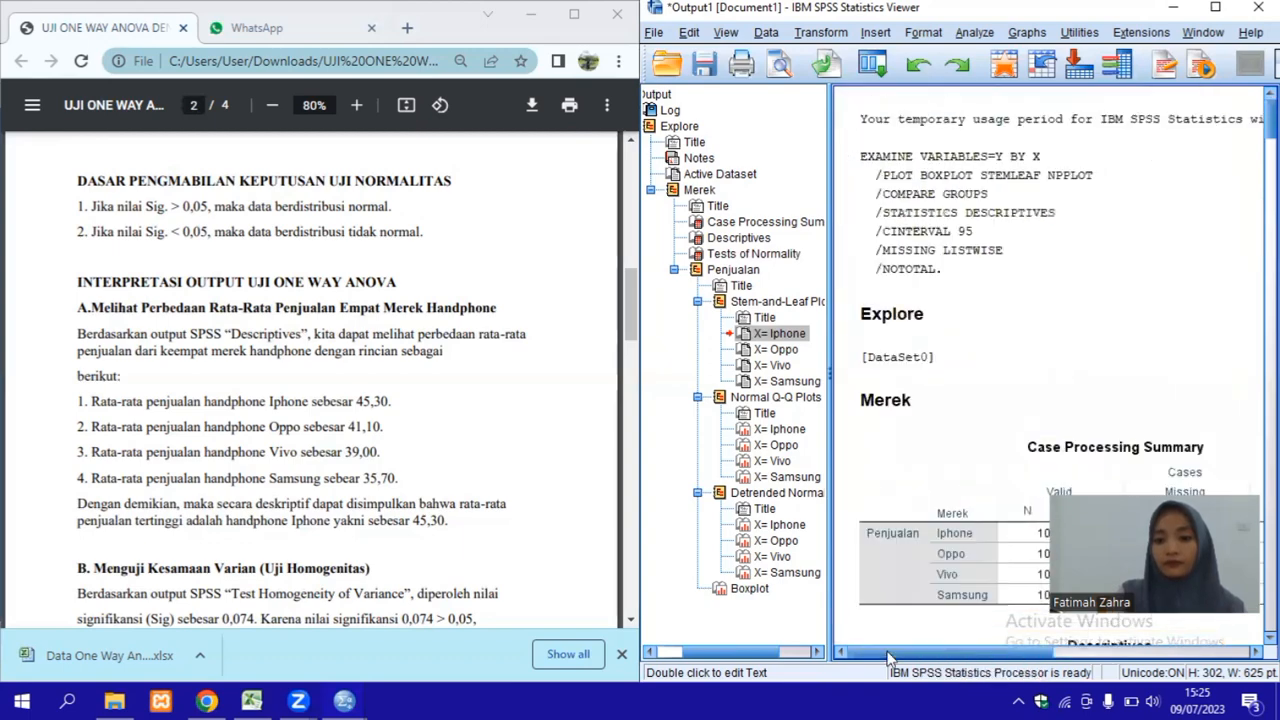
{"action": "scroll", "coordinate": [909, 452], "scroll_direction": "down", "scroll_amount": 10}
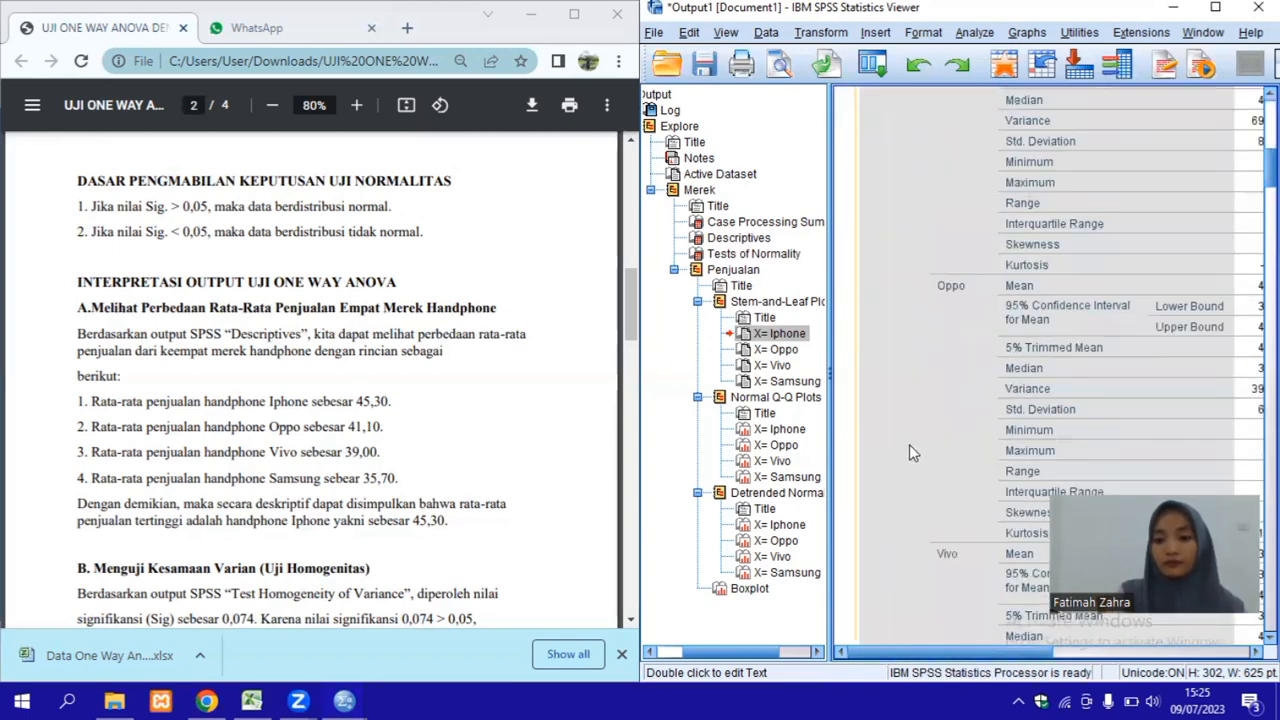
{"action": "scroll", "coordinate": [909, 452], "scroll_direction": "down", "scroll_amount": 10}
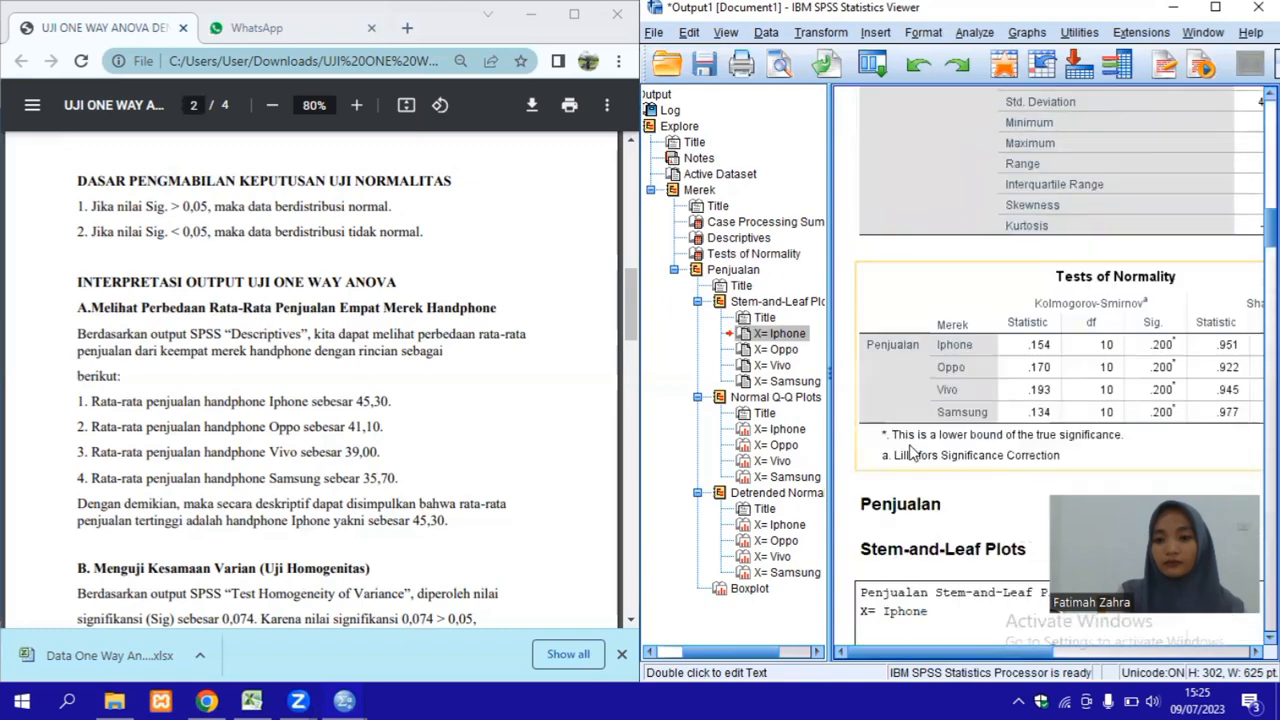
{"action": "scroll", "coordinate": [912, 452], "scroll_direction": "down", "scroll_amount": 3}
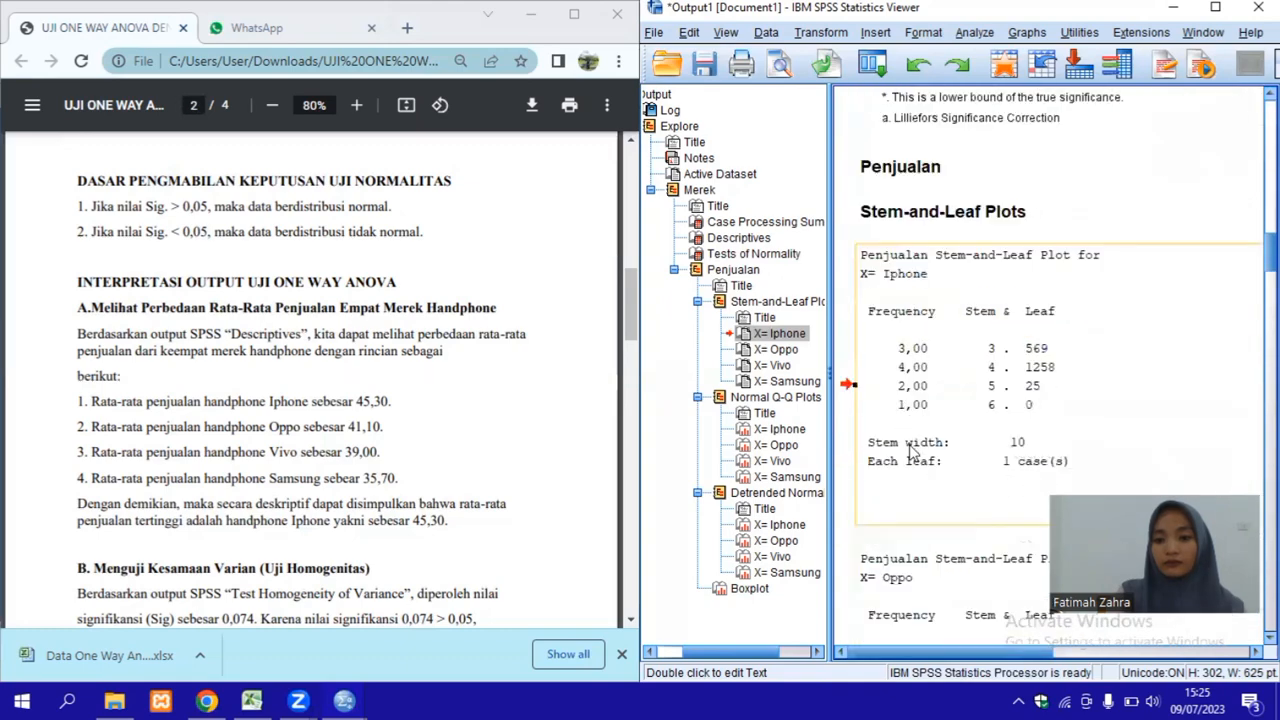
{"action": "scroll", "coordinate": [909, 452], "scroll_direction": "down", "scroll_amount": 20}
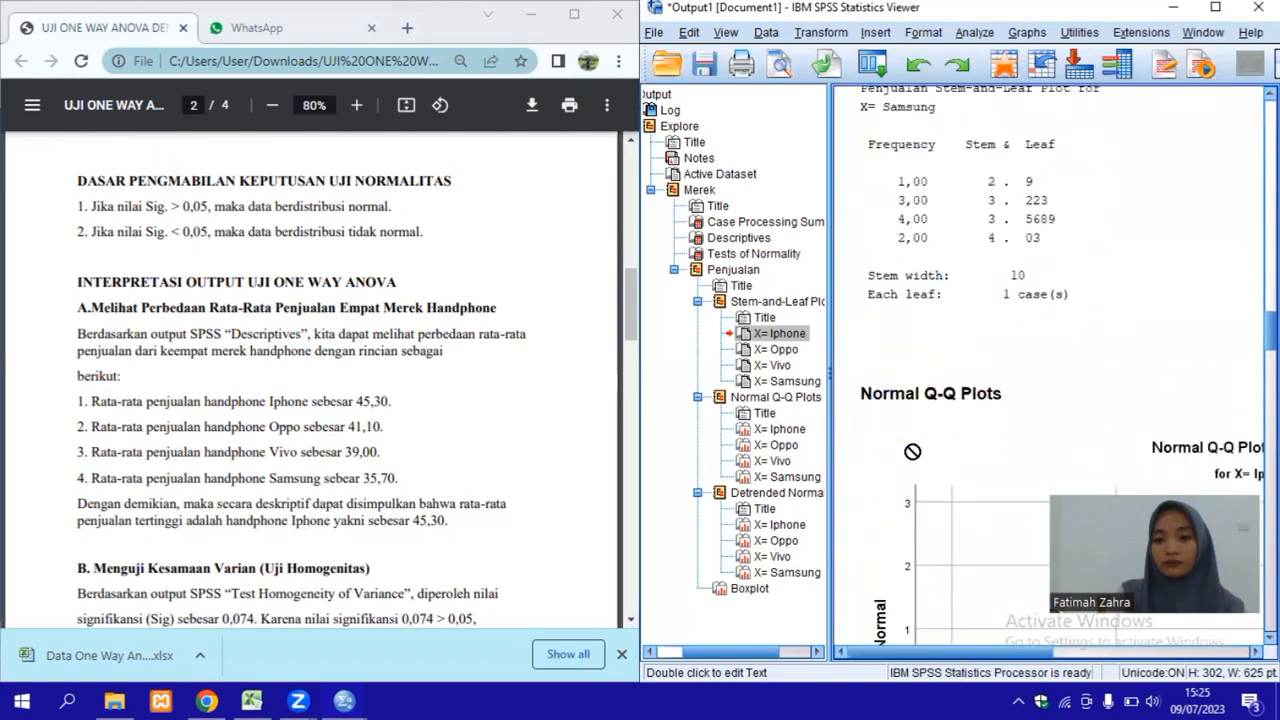
{"action": "scroll", "coordinate": [912, 452], "scroll_direction": "up", "scroll_amount": 20}
{"action": "scroll", "coordinate": [909, 452], "scroll_direction": "down", "scroll_amount": 8}
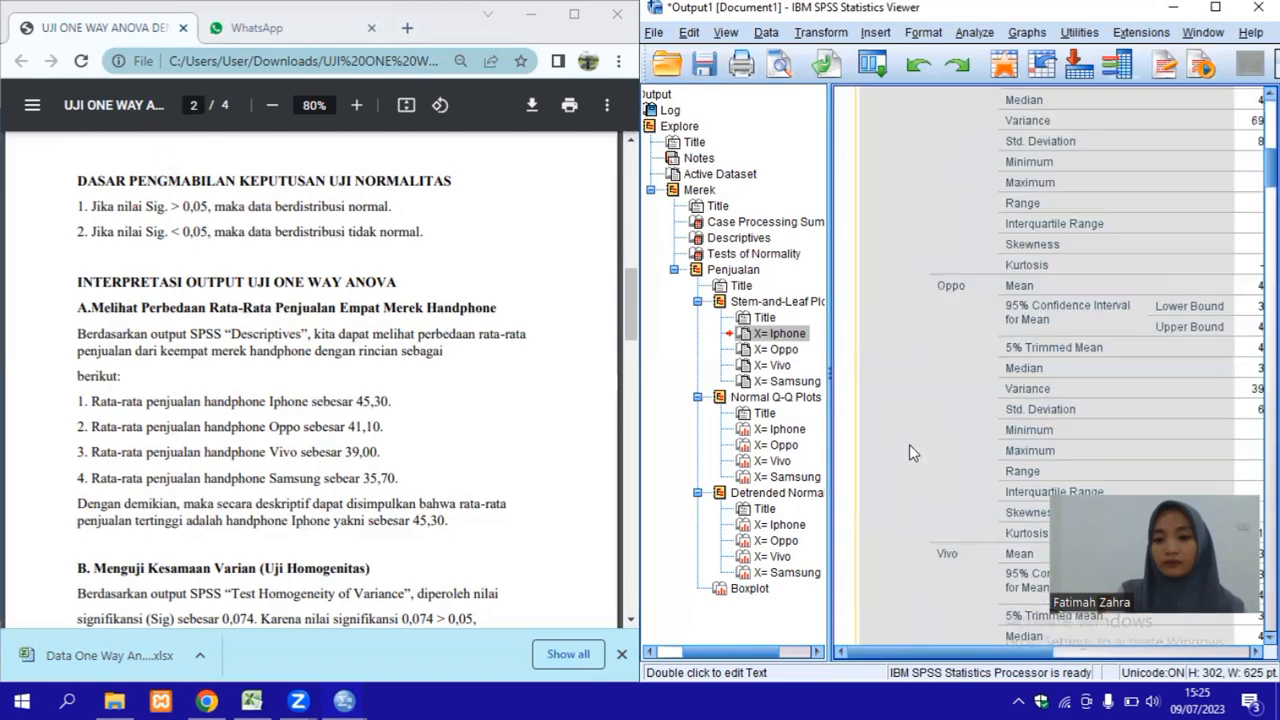
{"action": "scroll", "coordinate": [909, 444], "scroll_direction": "down", "scroll_amount": 5}
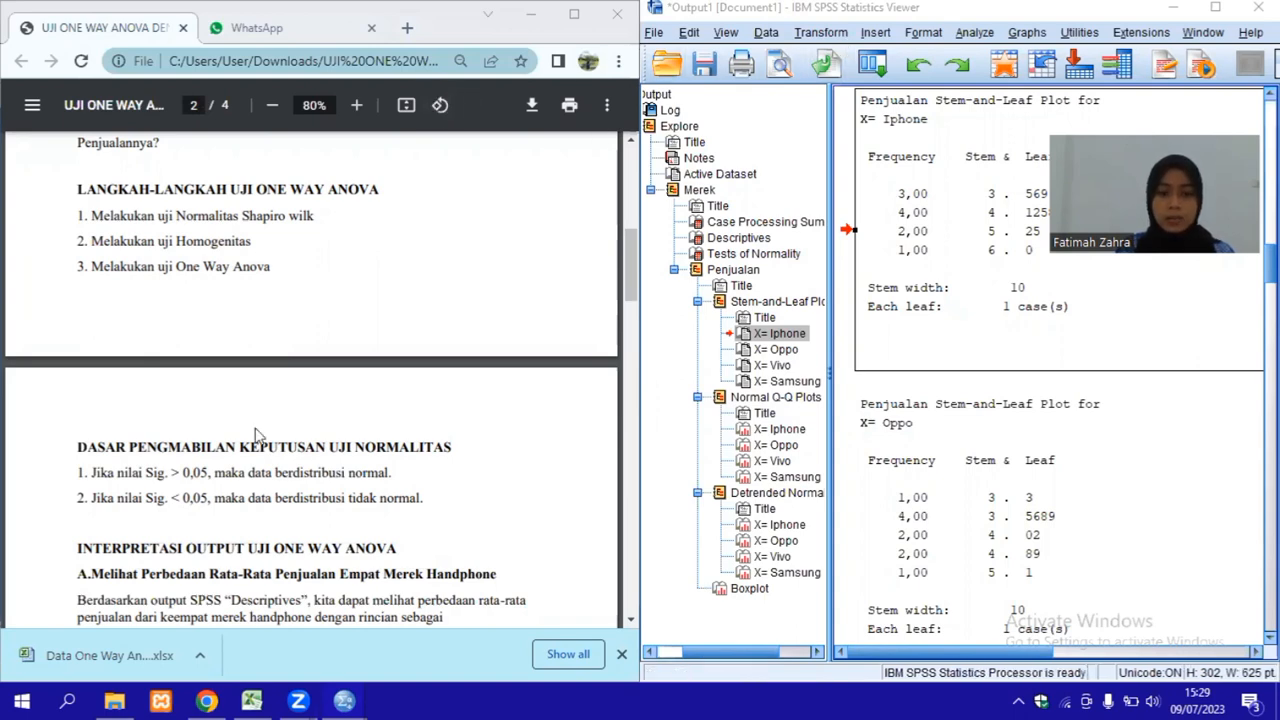
Switch back to the SPSS Data Editor and set up a One-Way ANOVA with Penjualan as dependent variable and Merek as factor
{"action": "left_click", "coordinate": [204, 694]}
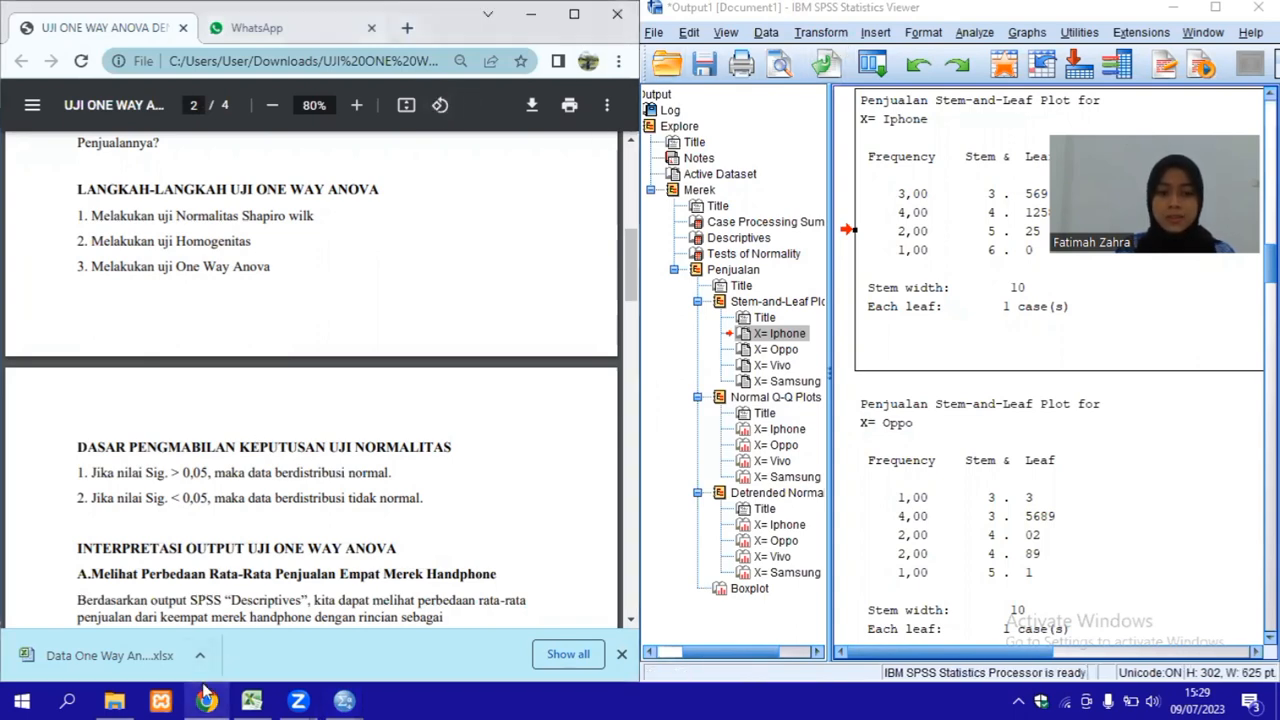
{"action": "left_click", "coordinate": [204, 694]}
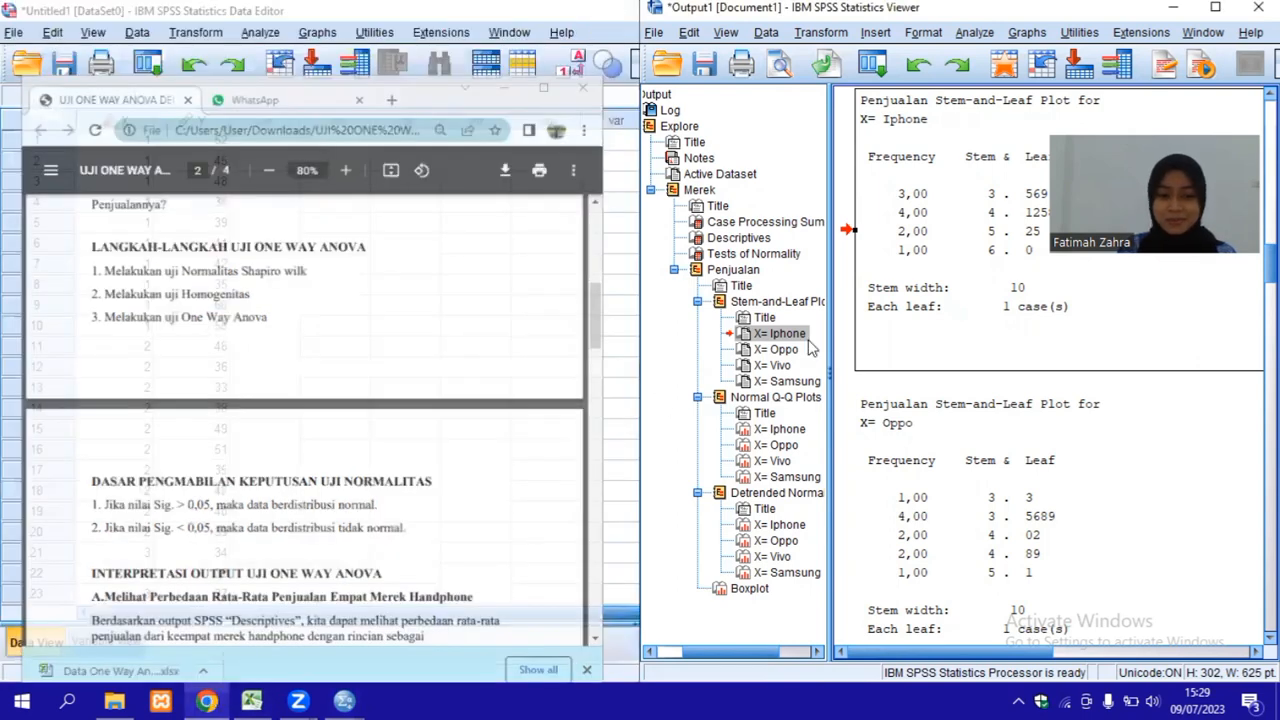
{"action": "left_click", "coordinate": [1174, 12]}
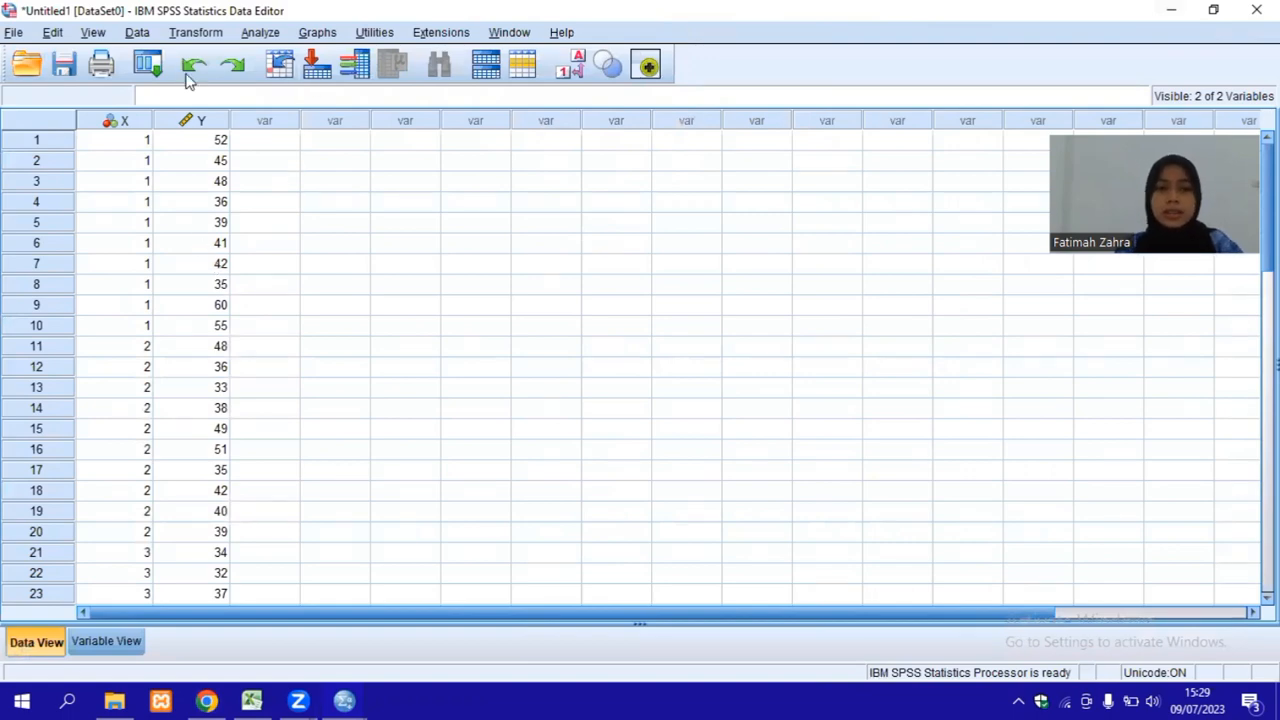
{"action": "left_click", "coordinate": [288, 32]}
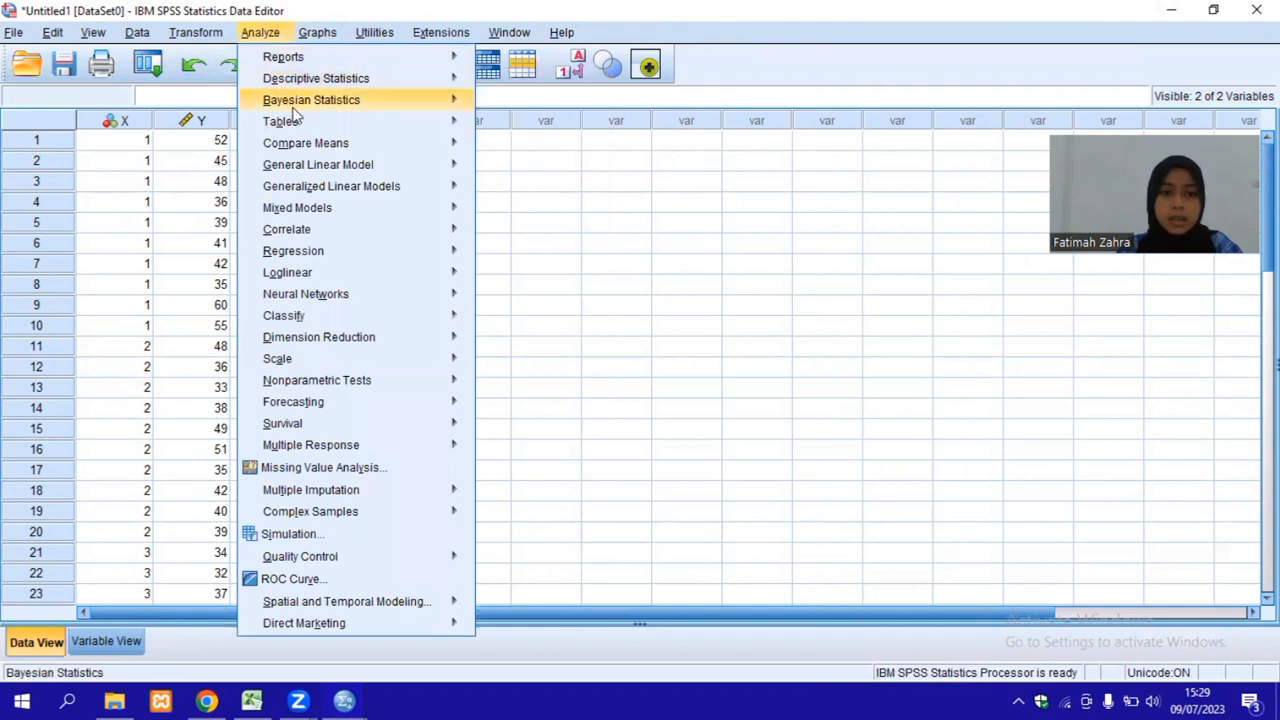
{"action": "mouse_move", "coordinate": [323, 122]}
{"action": "mouse_move", "coordinate": [340, 143]}
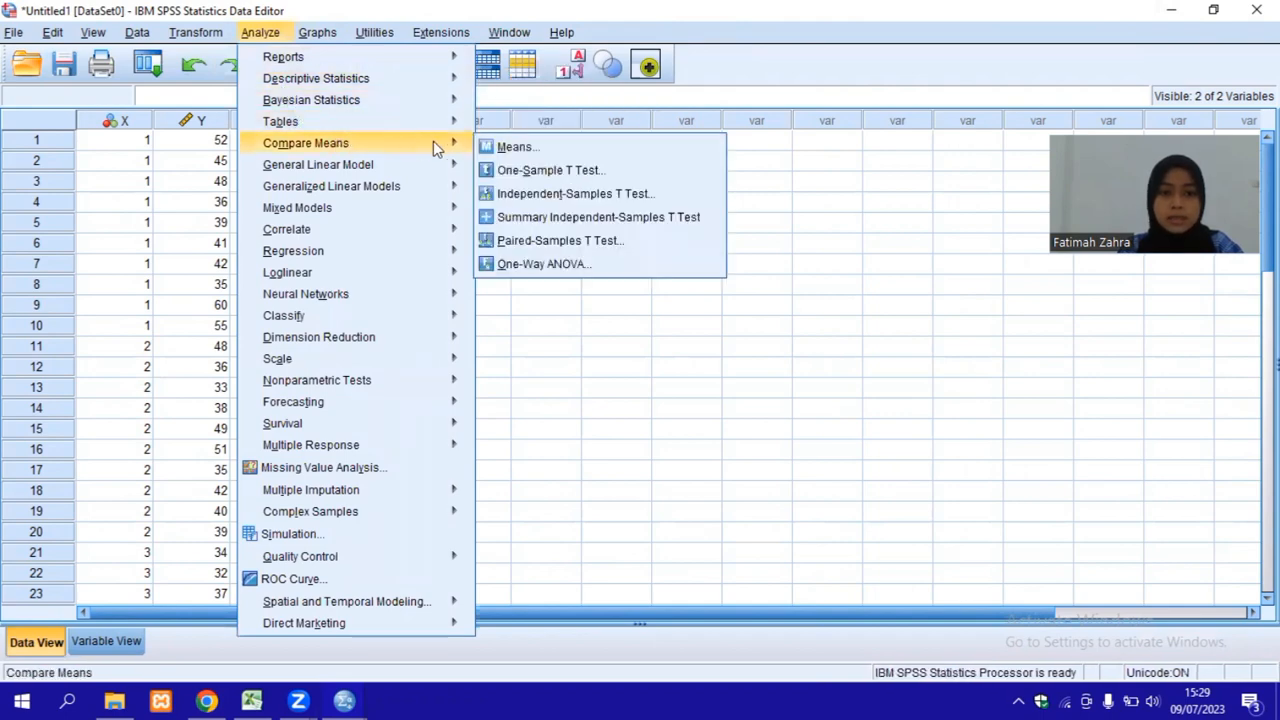
{"action": "left_click", "coordinate": [521, 268]}
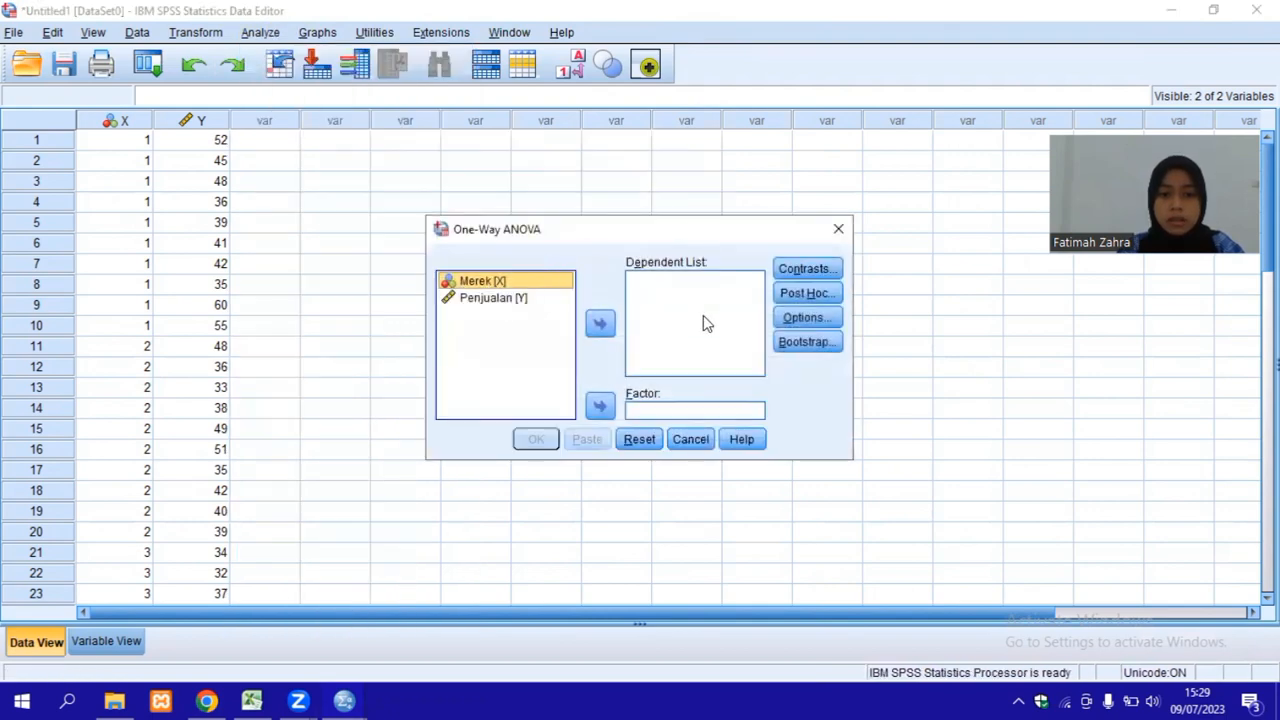
{"action": "left_click", "coordinate": [600, 406]}
{"action": "left_click", "coordinate": [502, 284]}
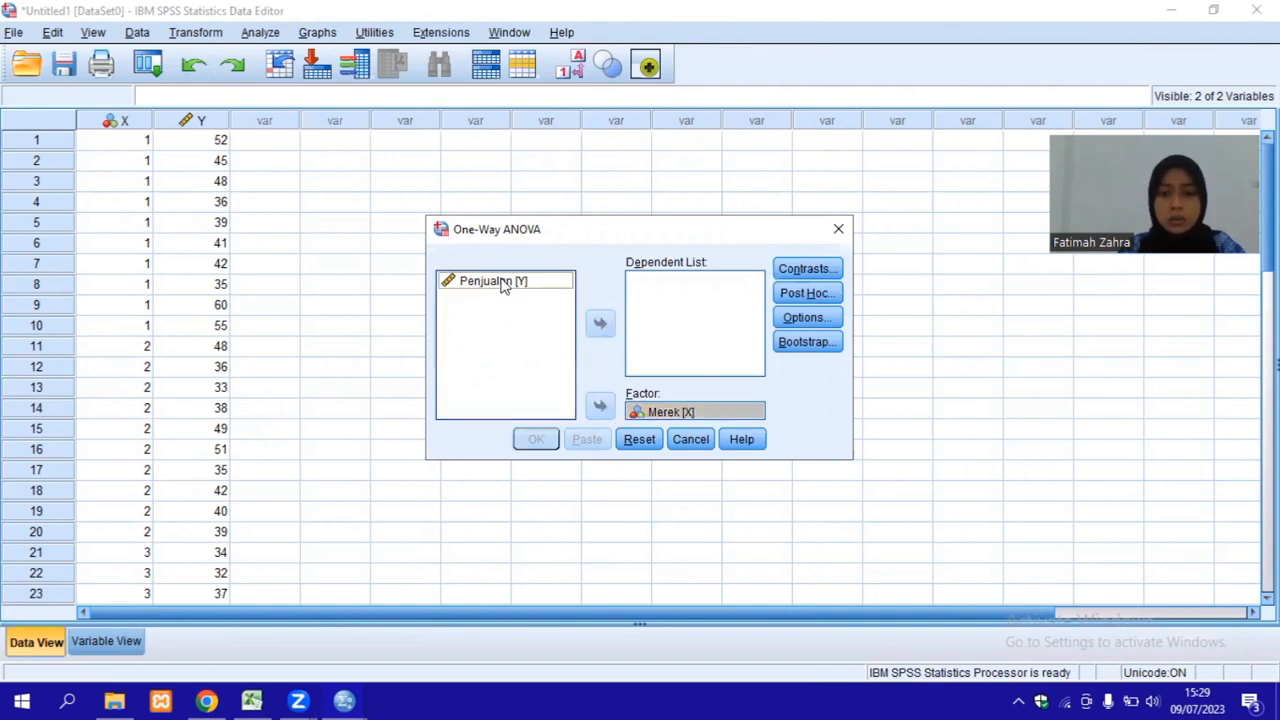
{"action": "left_click", "coordinate": [600, 327]}
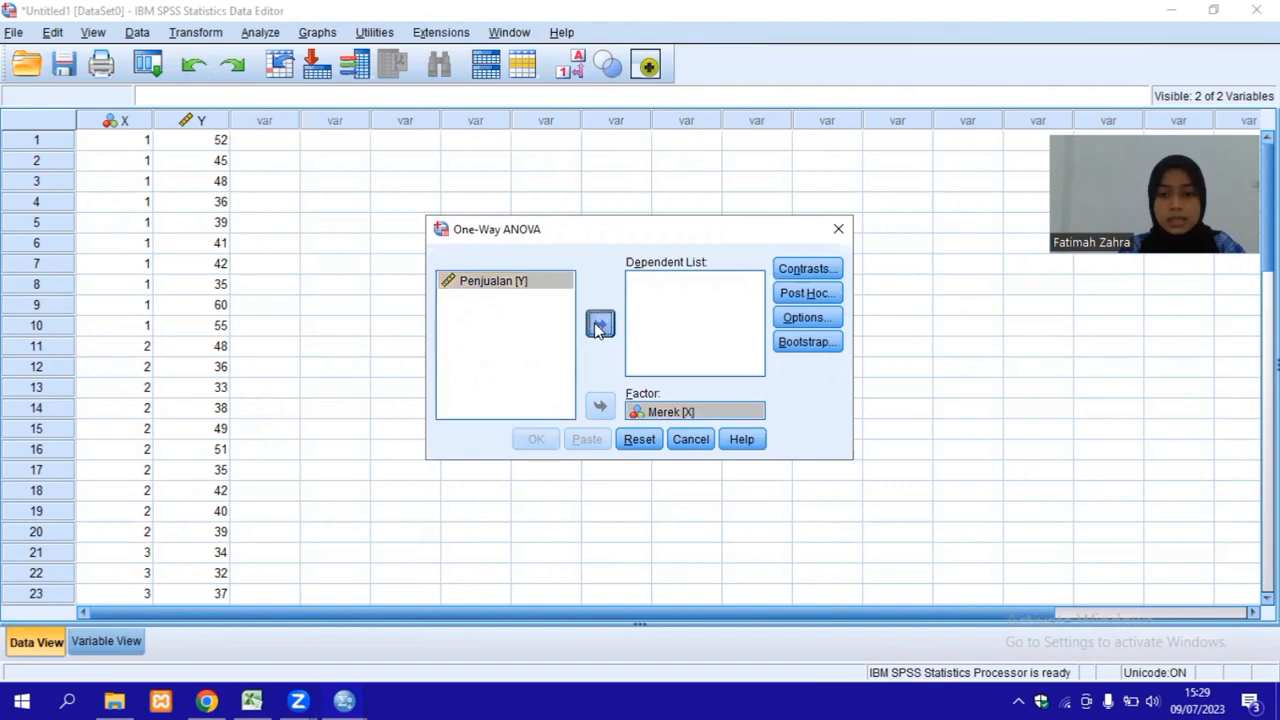
Add the Tukey post hoc comparison to the One-Way ANOVA
{"action": "left_click", "coordinate": [819, 294]}
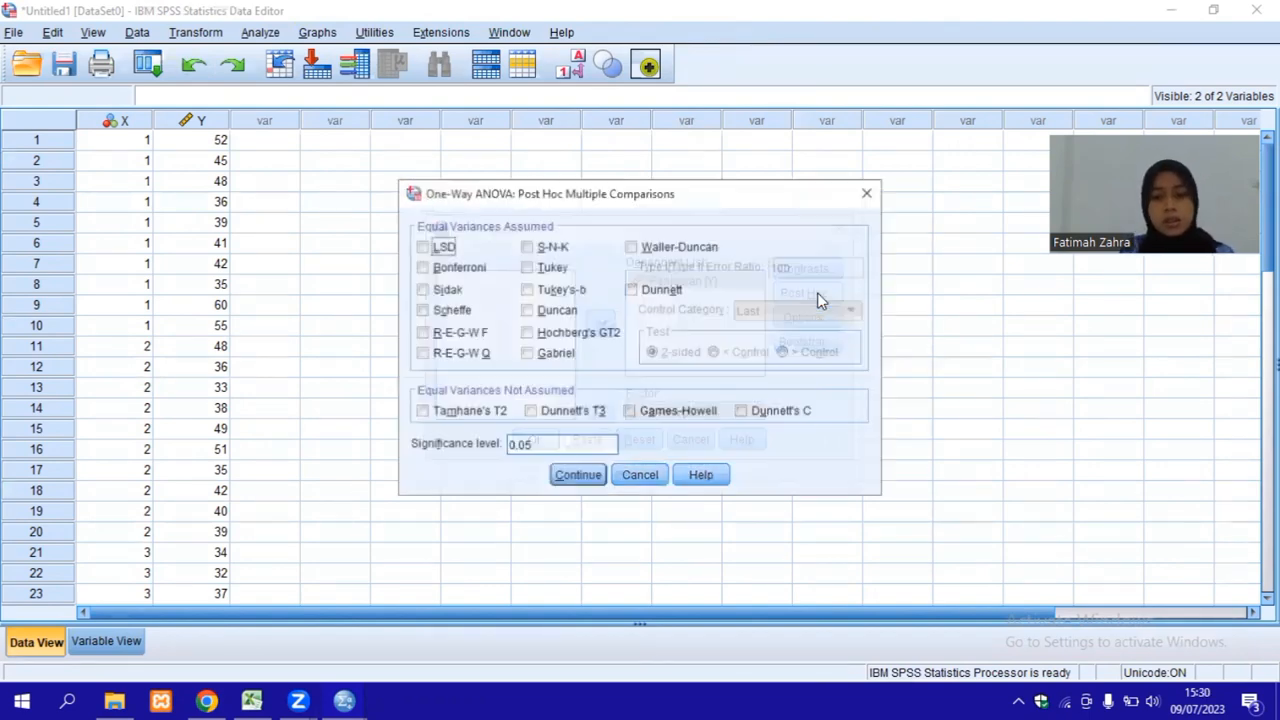
{"action": "left_click", "coordinate": [528, 267]}
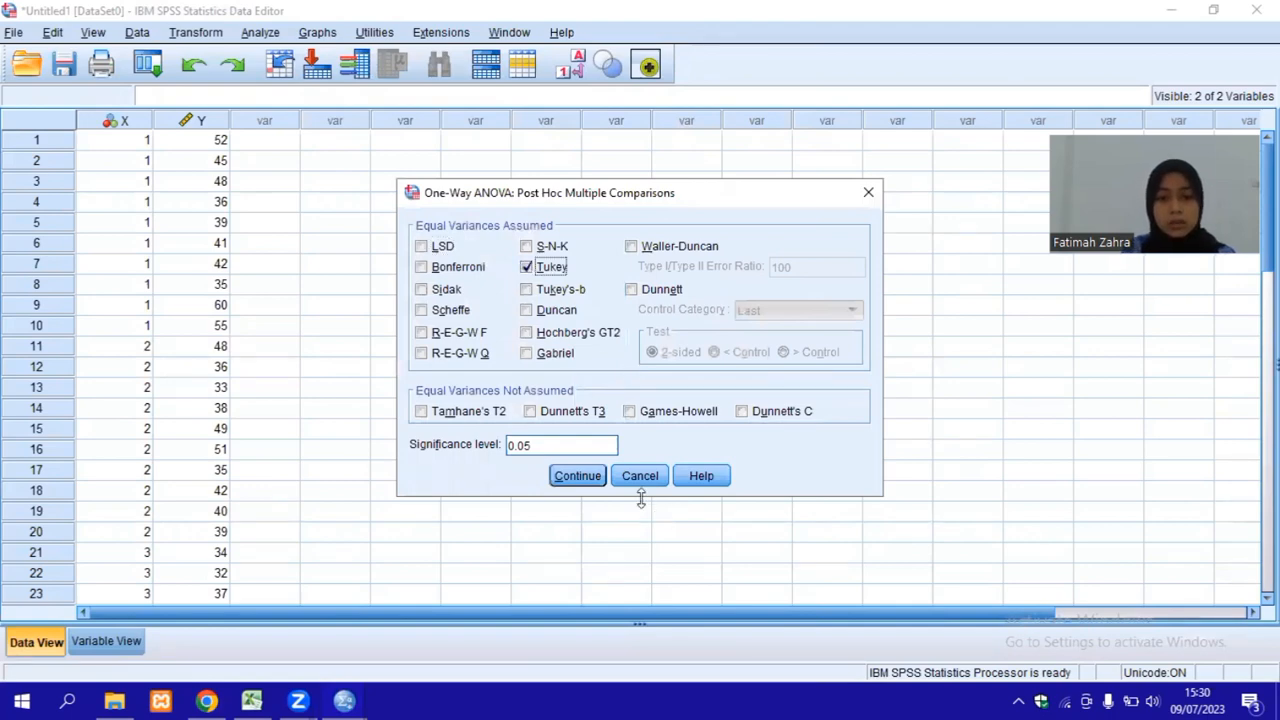
{"action": "left_click", "coordinate": [577, 476]}
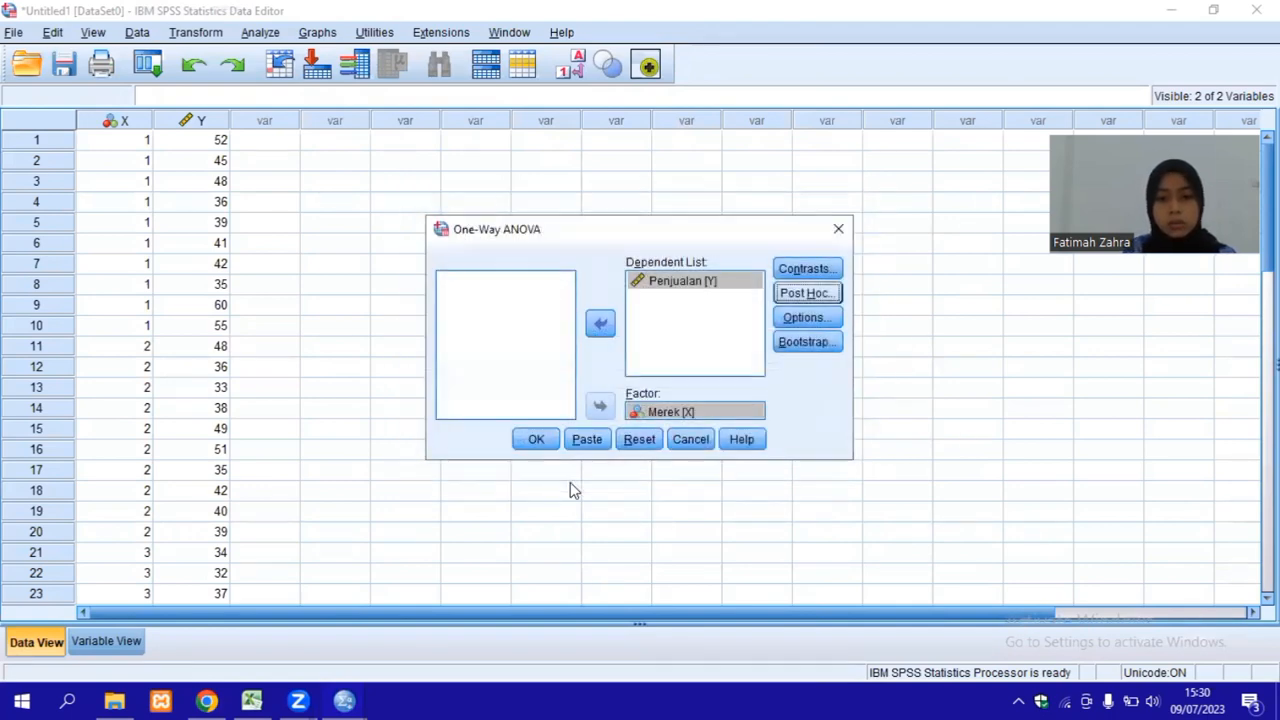
Enable the Descriptive and Homogeneity of variance test statistics and run the One-Way ANOVA, bringing its Oneway tables into view
{"action": "left_click", "coordinate": [802, 318]}
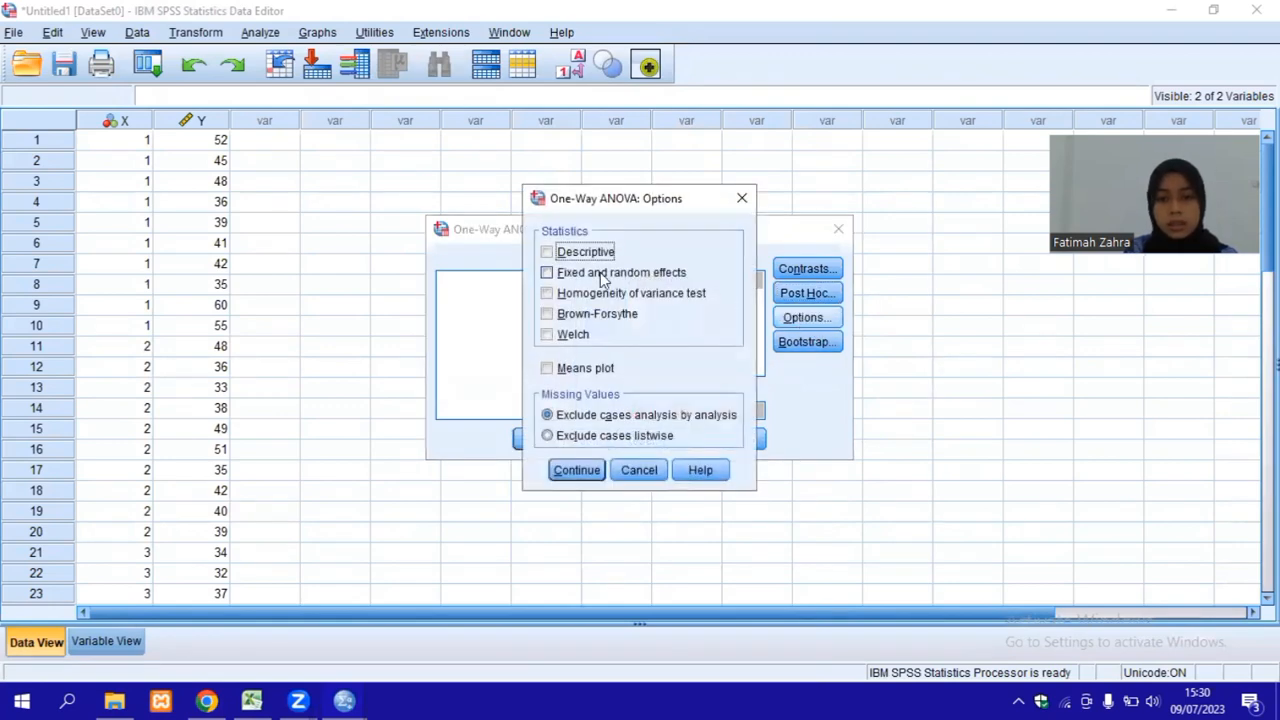
{"action": "left_click", "coordinate": [547, 294]}
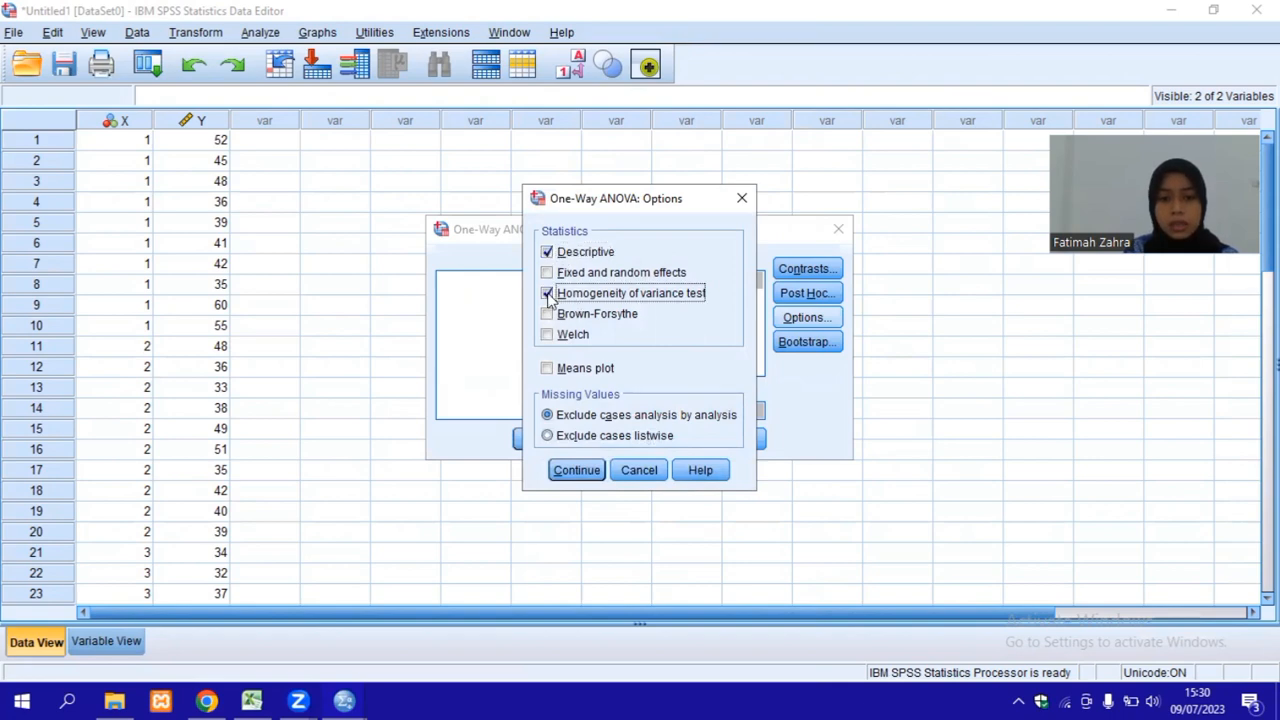
{"action": "left_click", "coordinate": [578, 470]}
{"action": "left_click", "coordinate": [536, 441]}
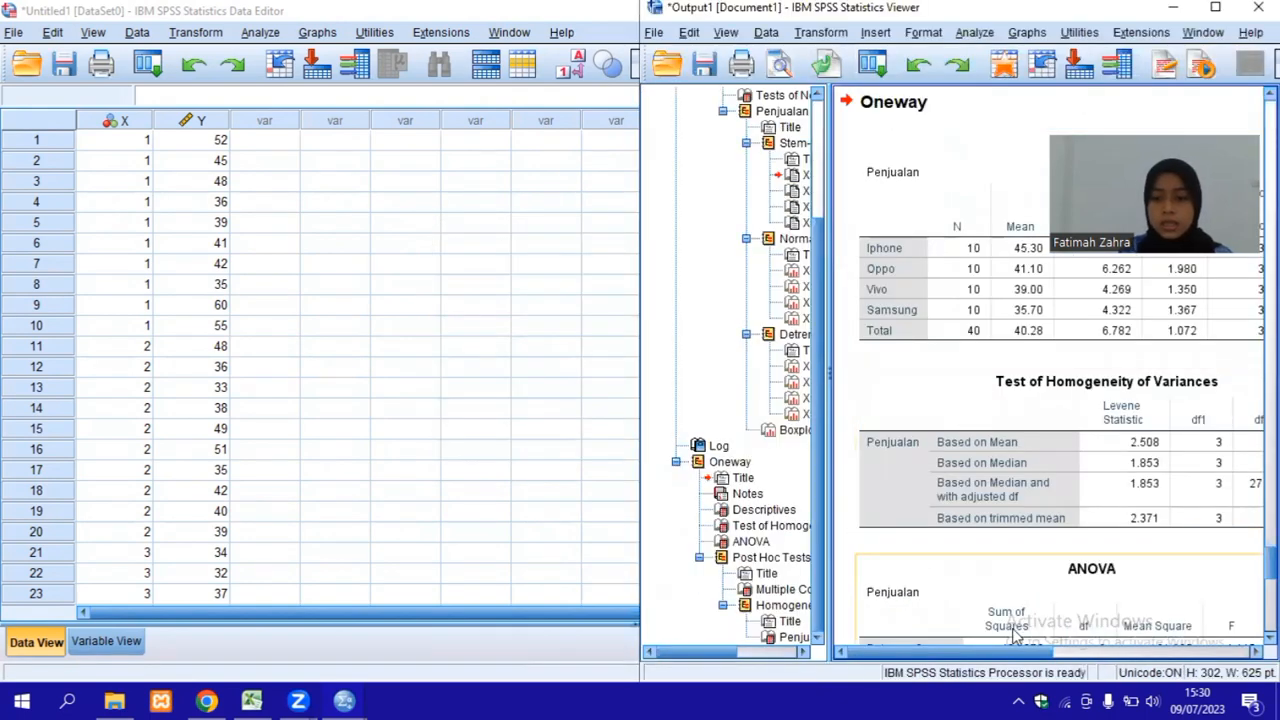
{"action": "mouse_move", "coordinate": [957, 653]}
{"action": "left_mouse_down"}
{"action": "mouse_move", "coordinate": [1006, 653]}
{"action": "mouse_move", "coordinate": [932, 660]}
{"action": "mouse_move", "coordinate": [974, 656]}
{"action": "mouse_move", "coordinate": [950, 660]}
{"action": "left_mouse_up"}
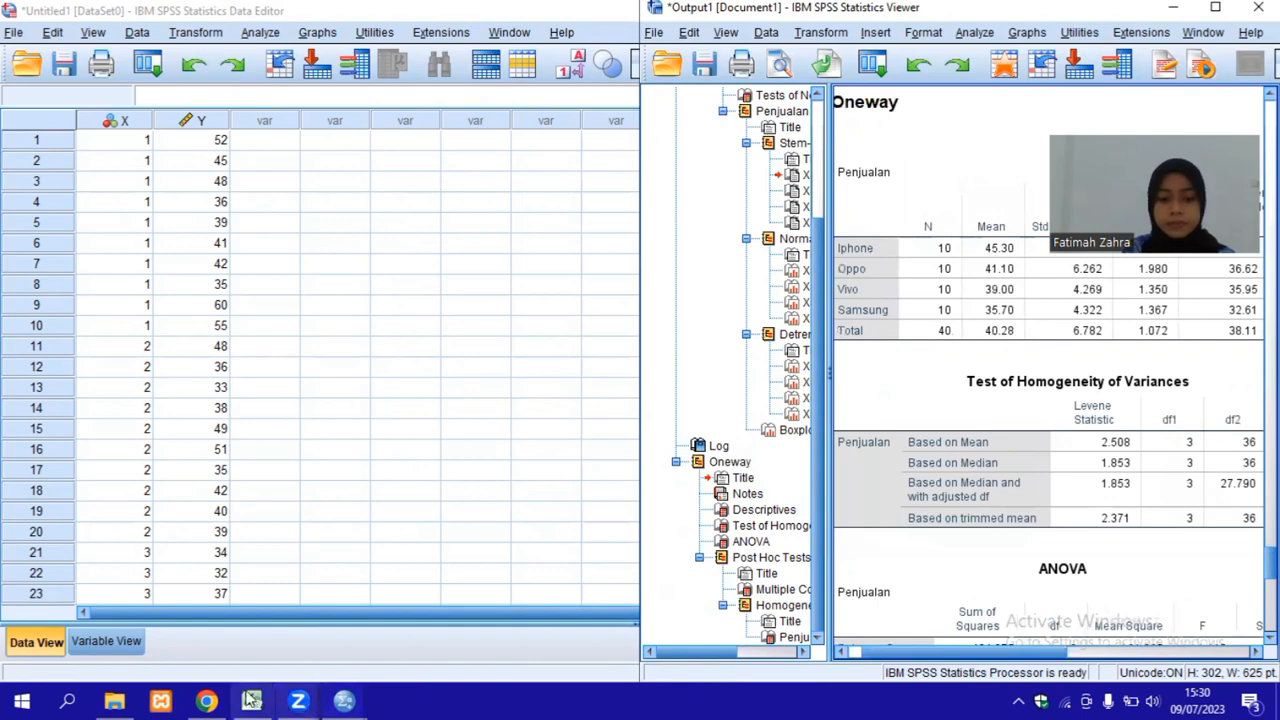
Switch to the one-way ANOVA PDF in Chrome and compare section B with the Sig. column of the Test of Homogeneity of Variances table
{"action": "mouse_move", "coordinate": [222, 698]}
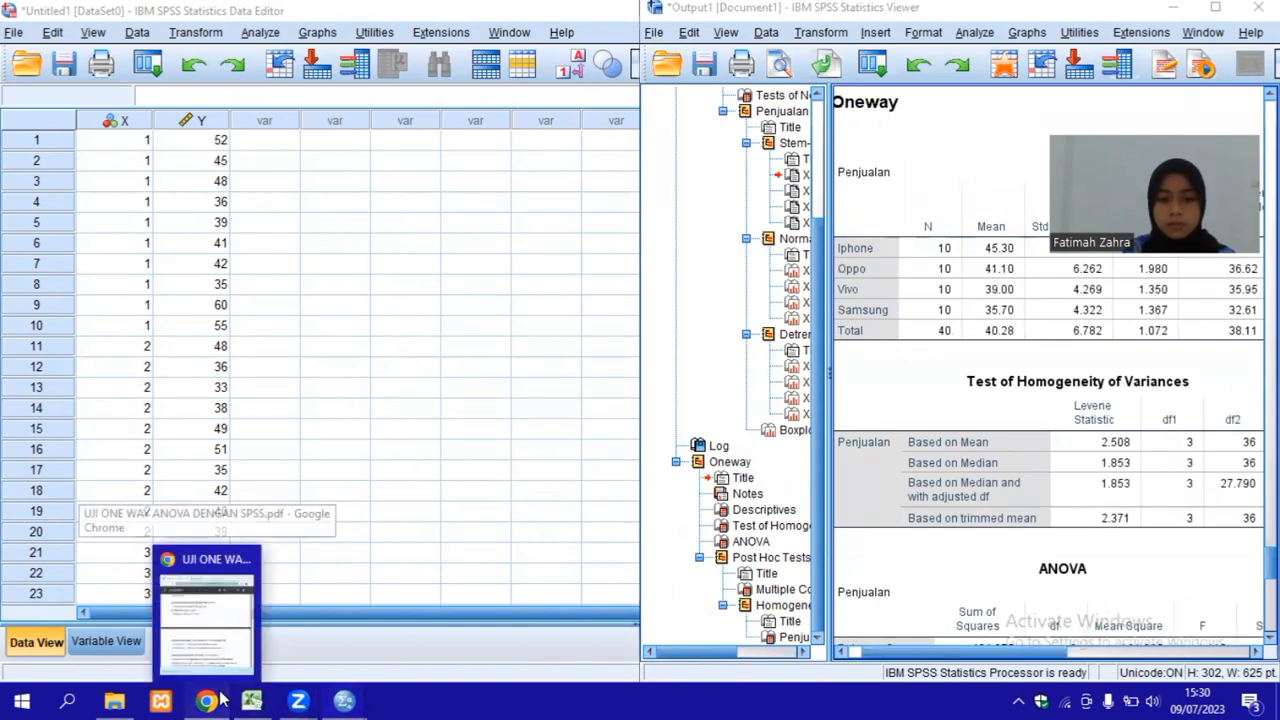
{"action": "left_click", "coordinate": [205, 620]}
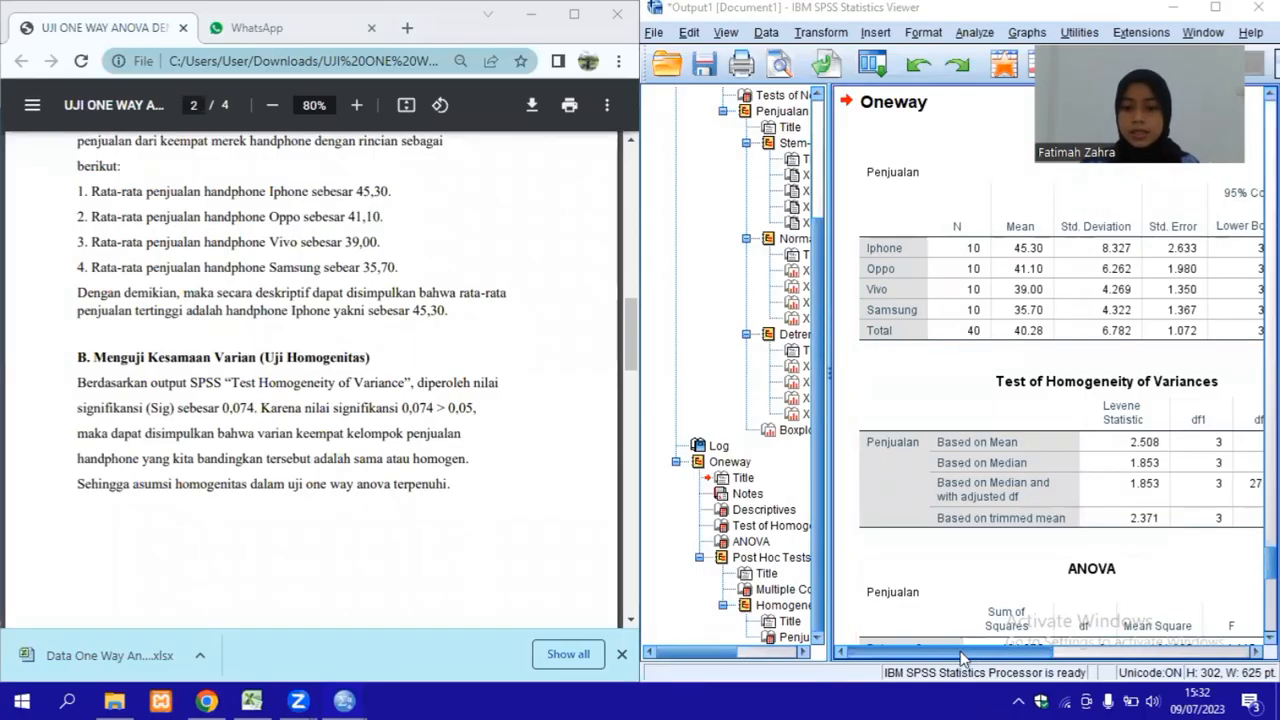
{"action": "left_click_drag", "start_coordinate": [958, 657], "coordinate": [1032, 664]}
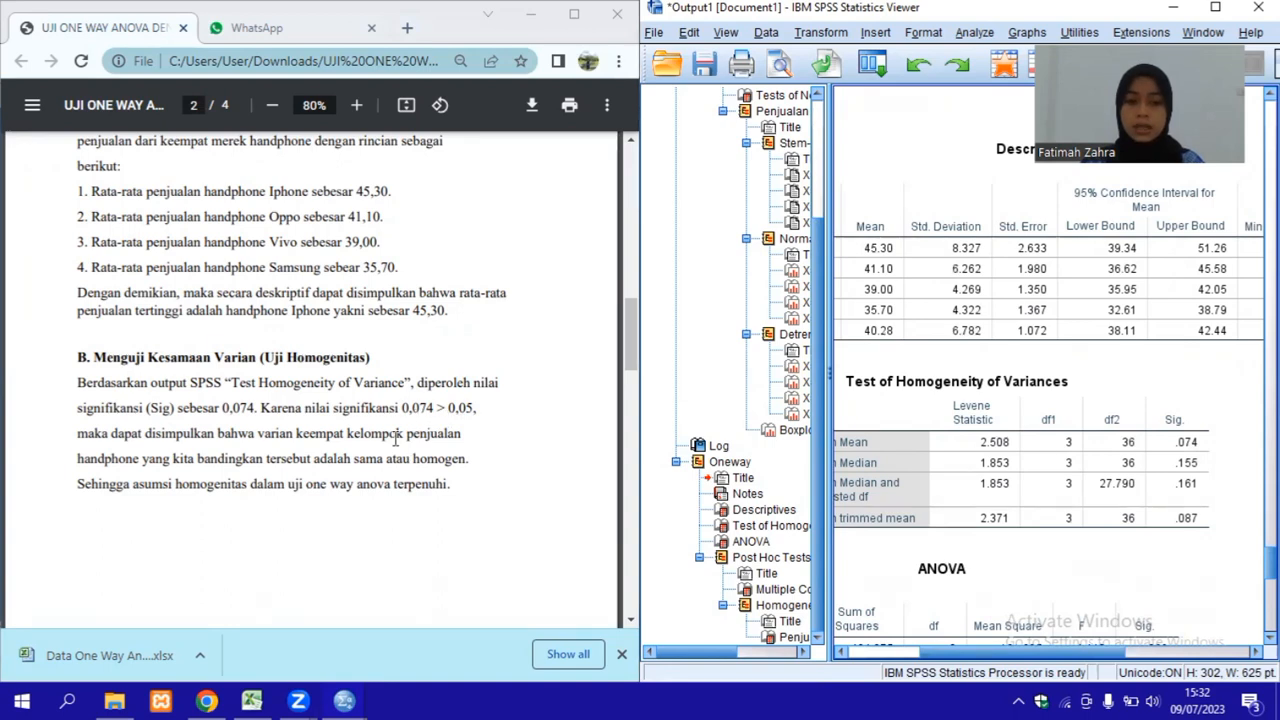
{"action": "left_click", "coordinate": [1138, 400]}
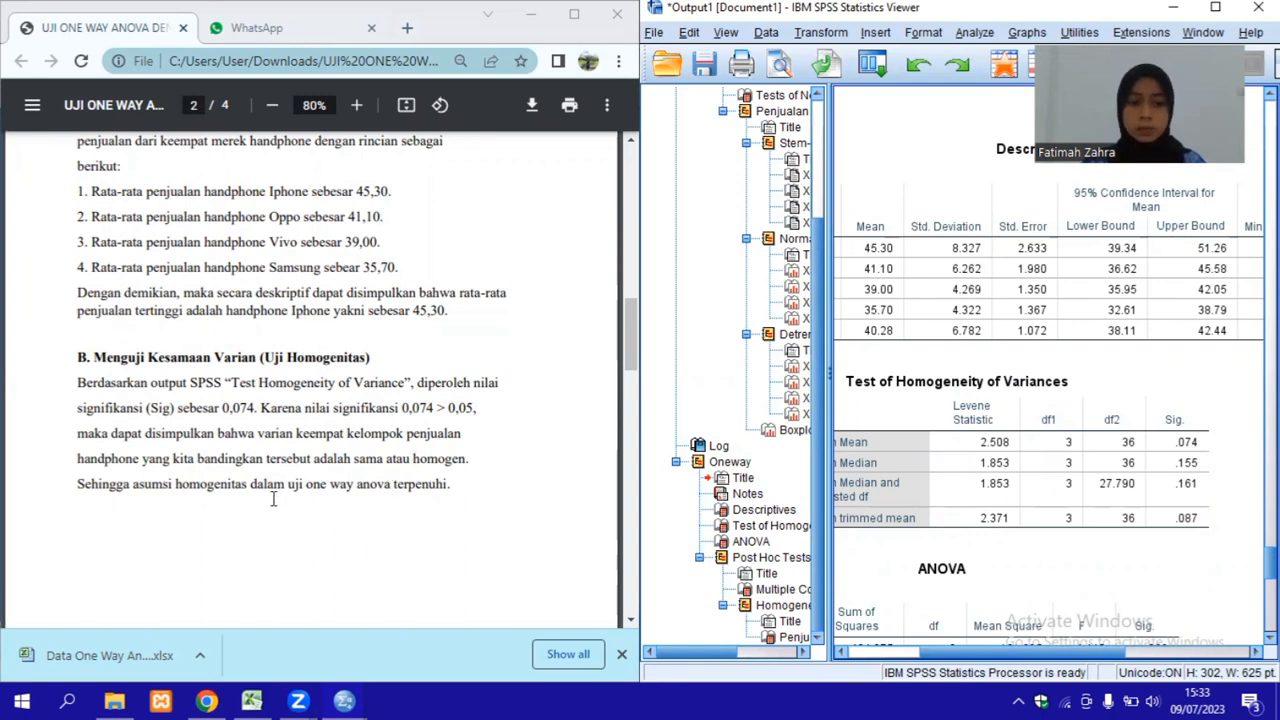
Read section C of the PDF on the ANOVA decision rule alongside the F and Sig. columns of the SPSS ANOVA table
{"action": "scroll", "coordinate": [272, 498], "scroll_direction": "down", "scroll_amount": 5}
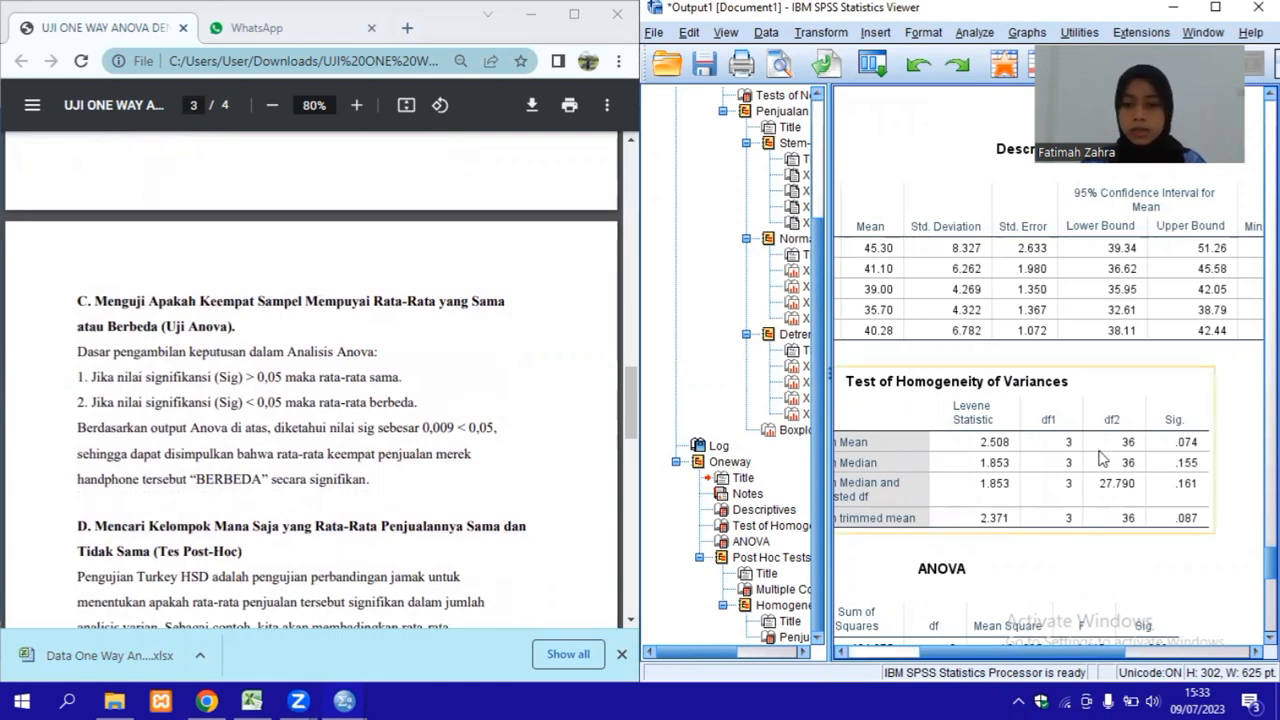
{"action": "scroll", "coordinate": [1101, 456], "scroll_direction": "down", "scroll_amount": 5}
{"action": "scroll", "coordinate": [1101, 456], "scroll_direction": "down", "scroll_amount": 1}
{"action": "scroll", "coordinate": [1101, 456], "scroll_direction": "up", "scroll_amount": 2}
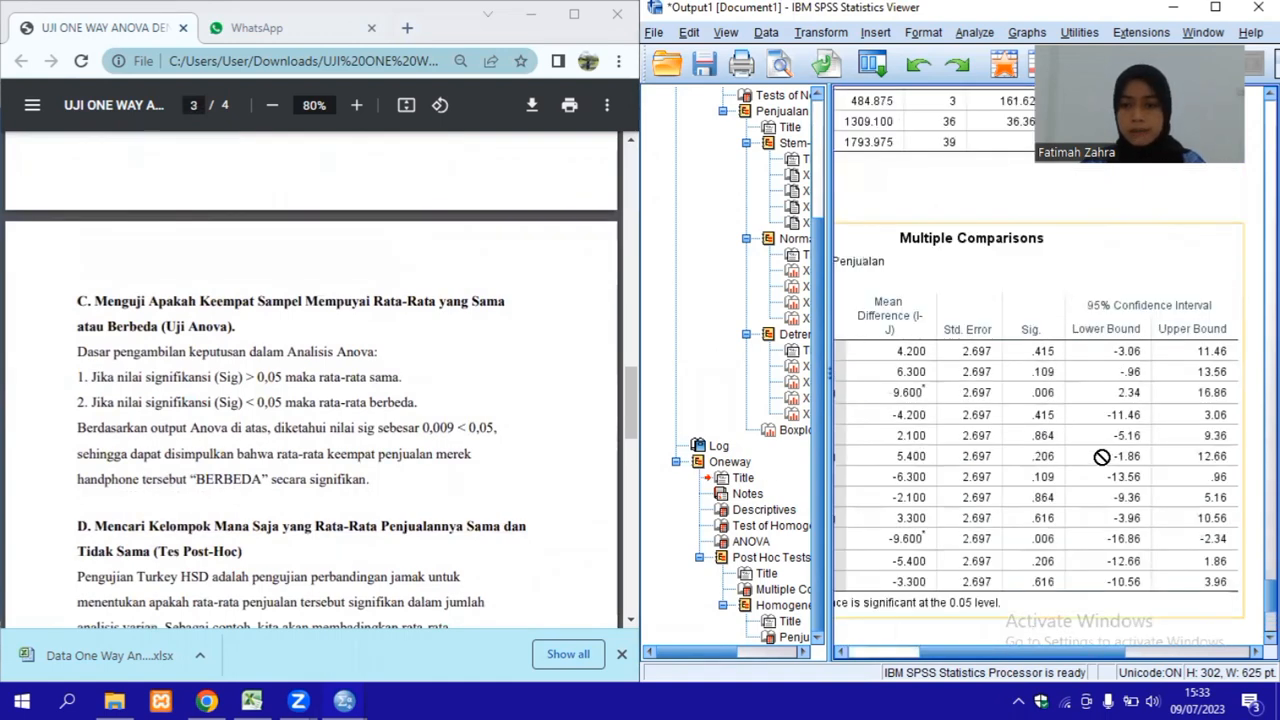
{"action": "scroll", "coordinate": [1101, 456], "scroll_direction": "up", "scroll_amount": 10}
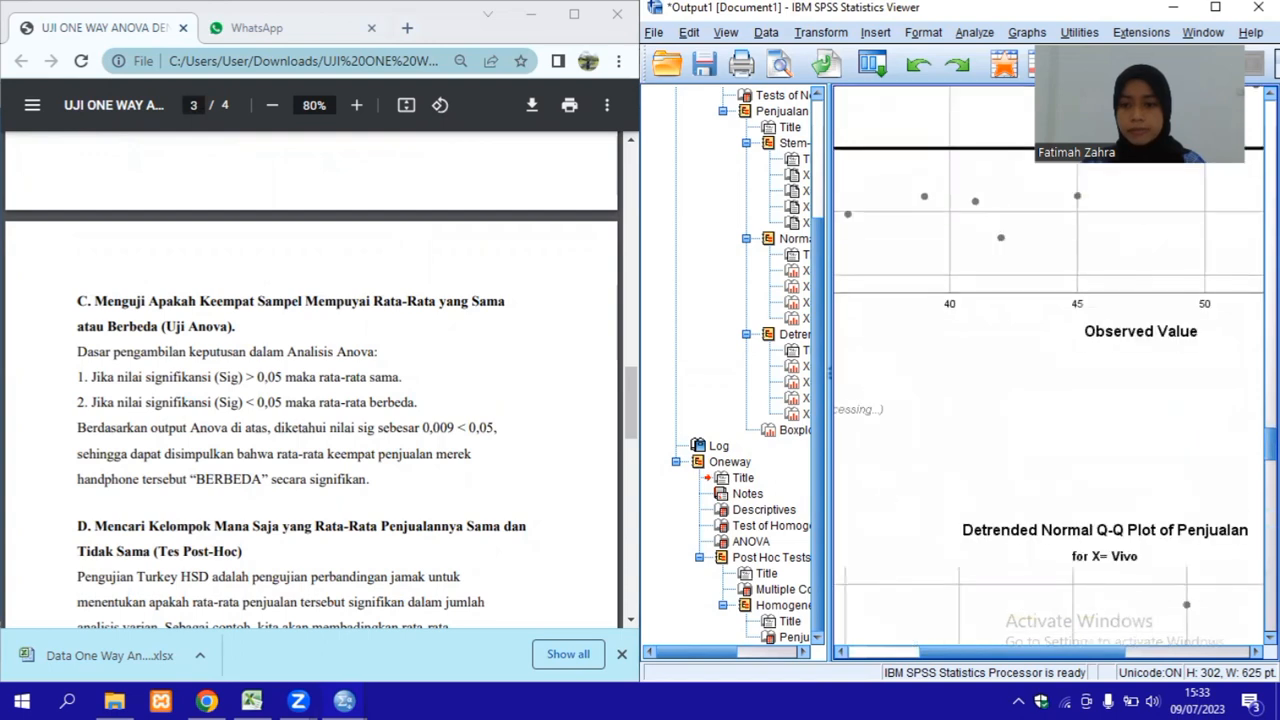
{"action": "scroll", "coordinate": [1048, 398], "scroll_direction": "up", "scroll_amount": 5}
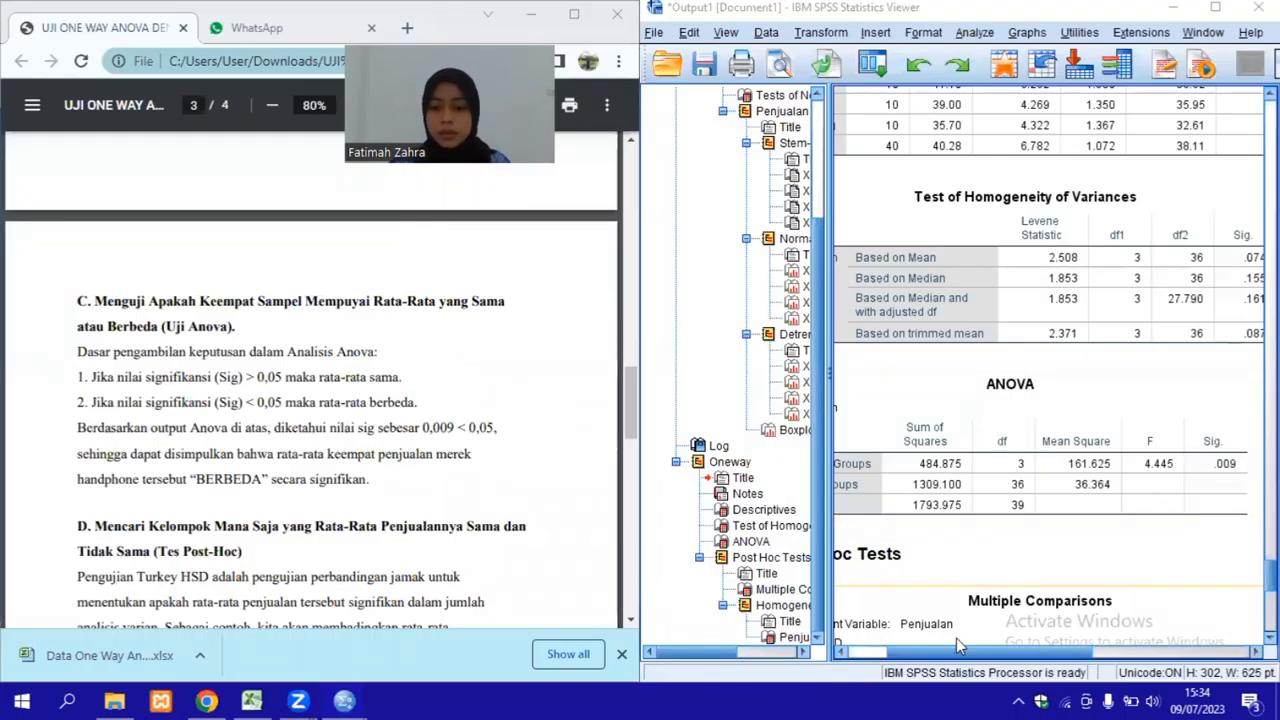
{"action": "mouse_move", "coordinate": [952, 645]}
{"action": "left_mouse_down"}
{"action": "mouse_move", "coordinate": [922, 645]}
{"action": "mouse_move", "coordinate": [972, 655]}
{"action": "left_mouse_up"}
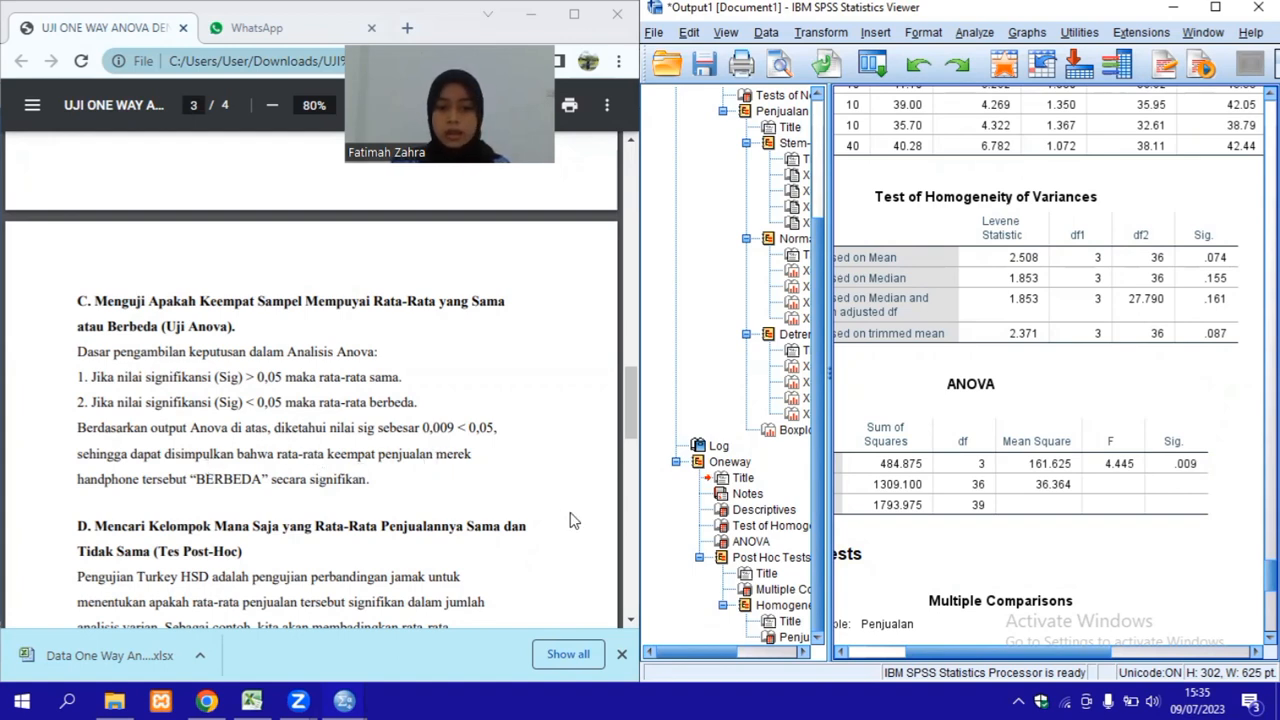
{"action": "left_click", "coordinate": [1156, 442]}
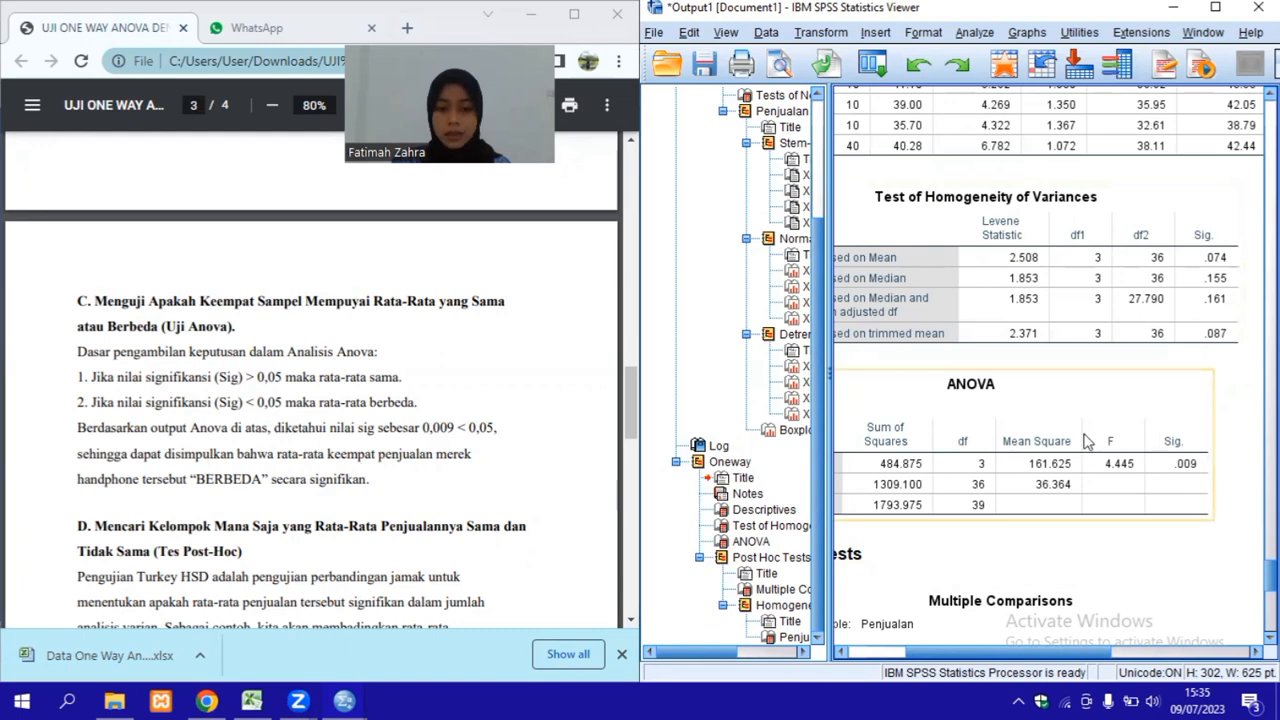
{"action": "left_click", "coordinate": [453, 193]}
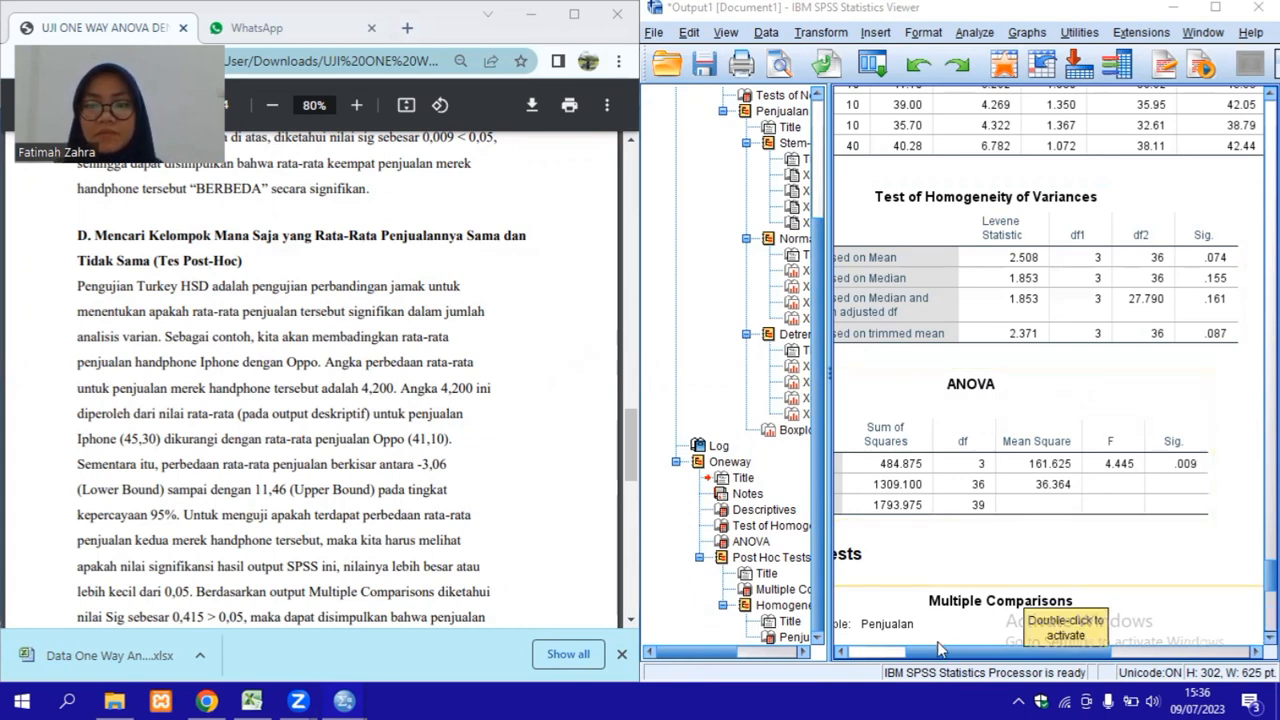
Examine the Tukey HSD Multiple Comparisons table with its brand labels and mean differences alongside section D of the PDF
{"action": "left_click_drag", "start_coordinate": [937, 650], "coordinate": [866, 656]}
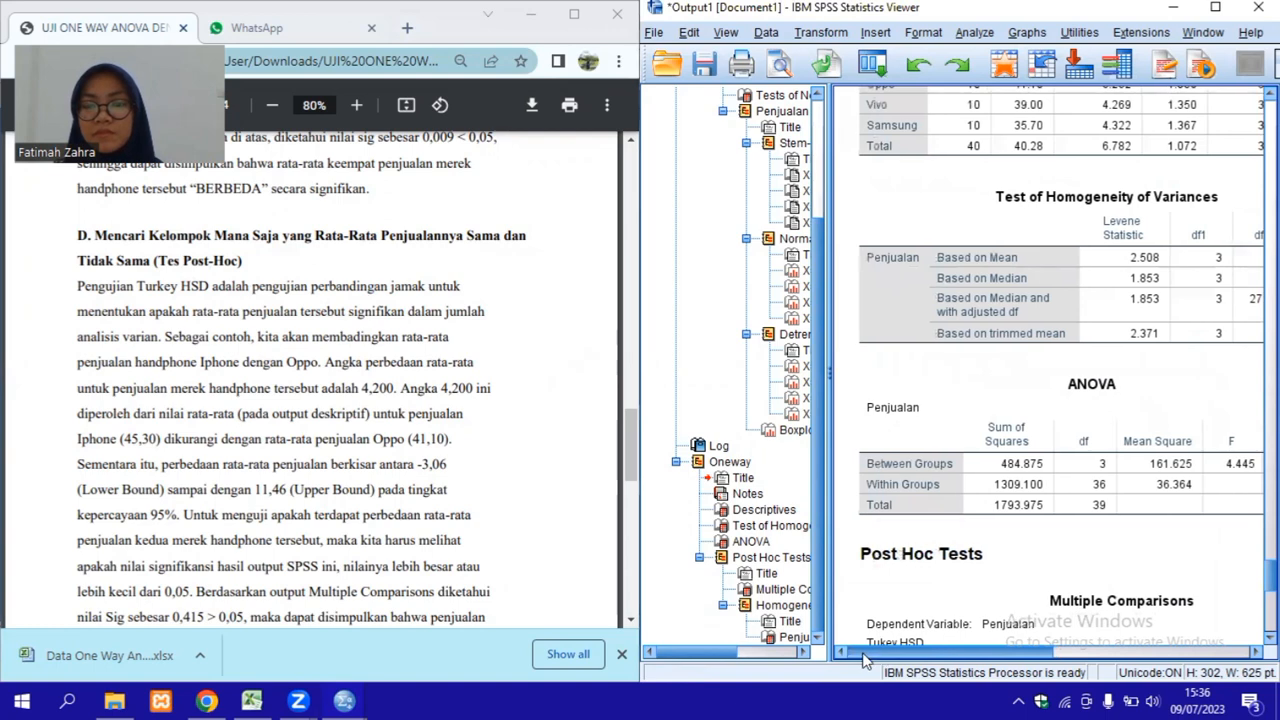
{"action": "scroll", "coordinate": [1062, 366], "scroll_direction": "down", "scroll_amount": 10}
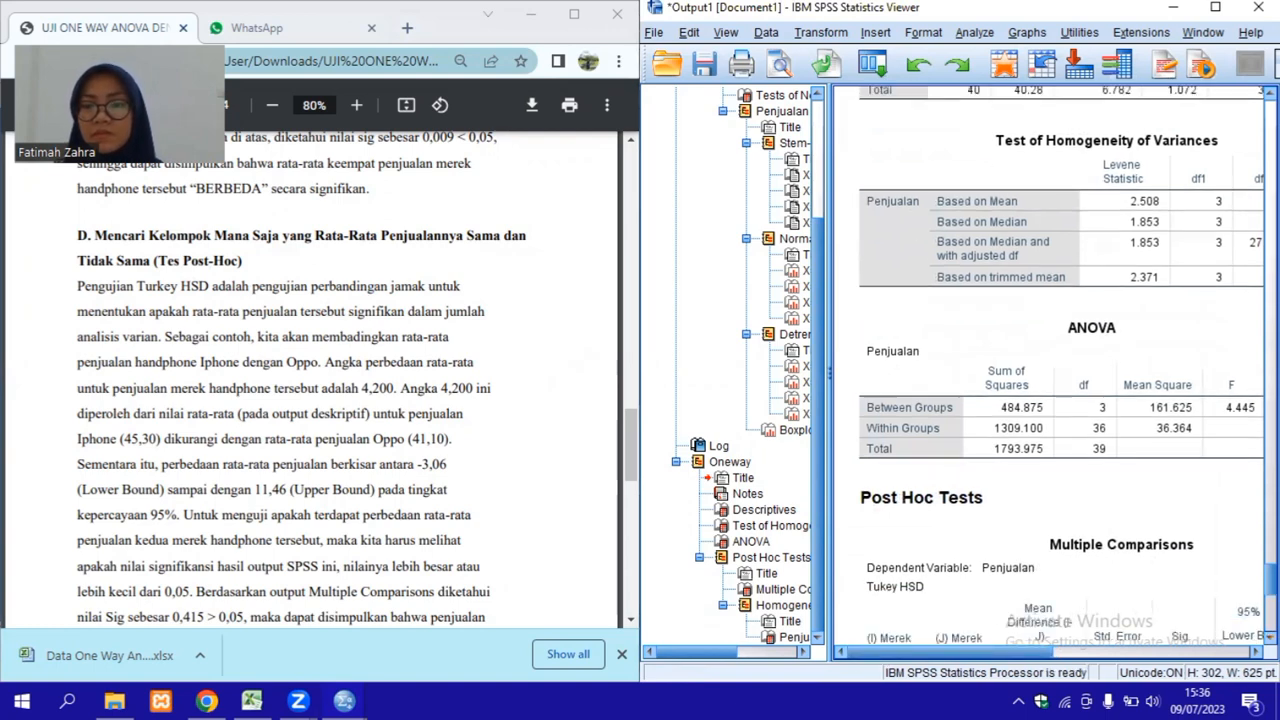
{"action": "scroll", "coordinate": [1062, 366], "scroll_direction": "down", "scroll_amount": 5}
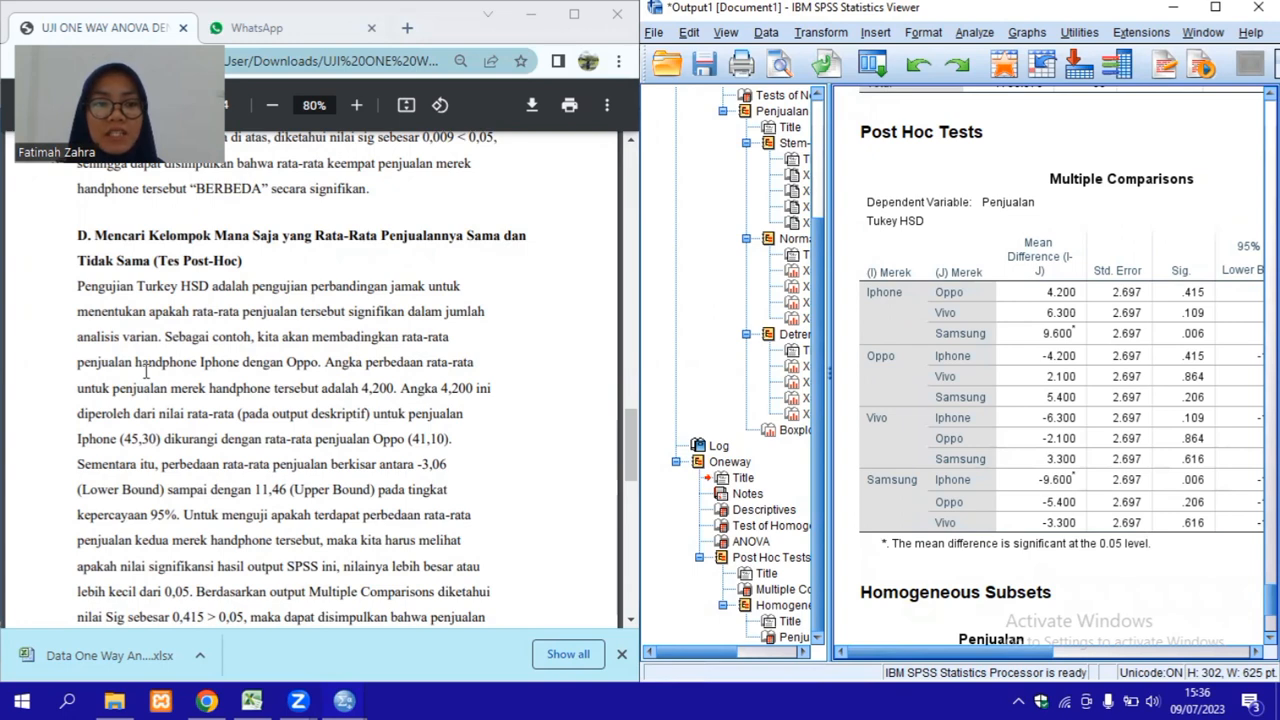
{"action": "left_click", "coordinate": [1088, 390]}
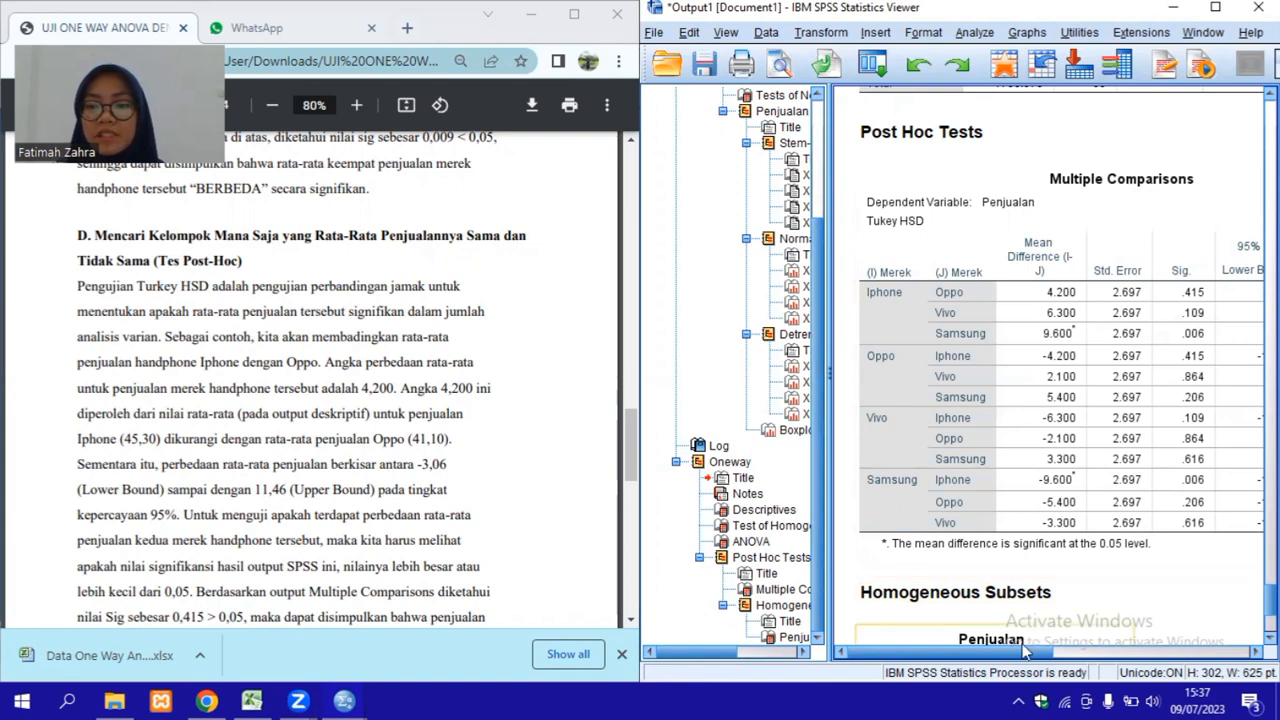
{"action": "scroll", "coordinate": [1023, 640], "scroll_direction": "down", "scroll_amount": 10}
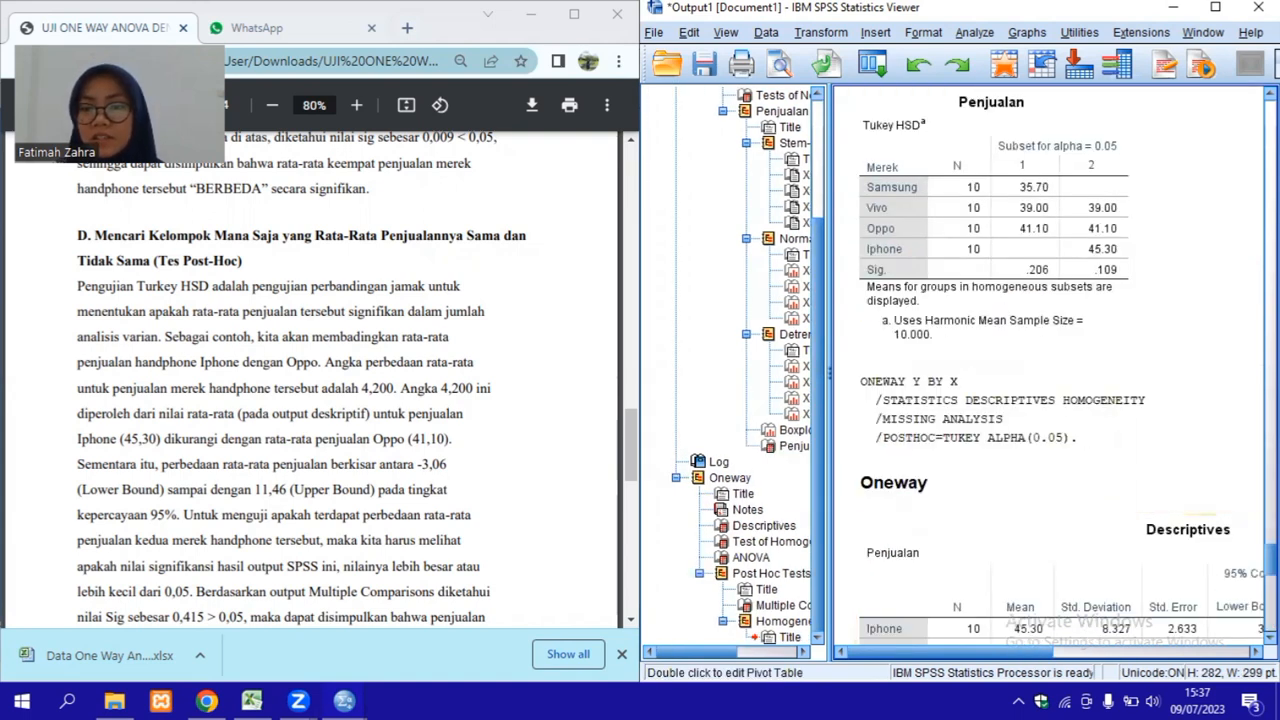
{"action": "scroll", "coordinate": [1050, 370], "scroll_direction": "up", "scroll_amount": 5}
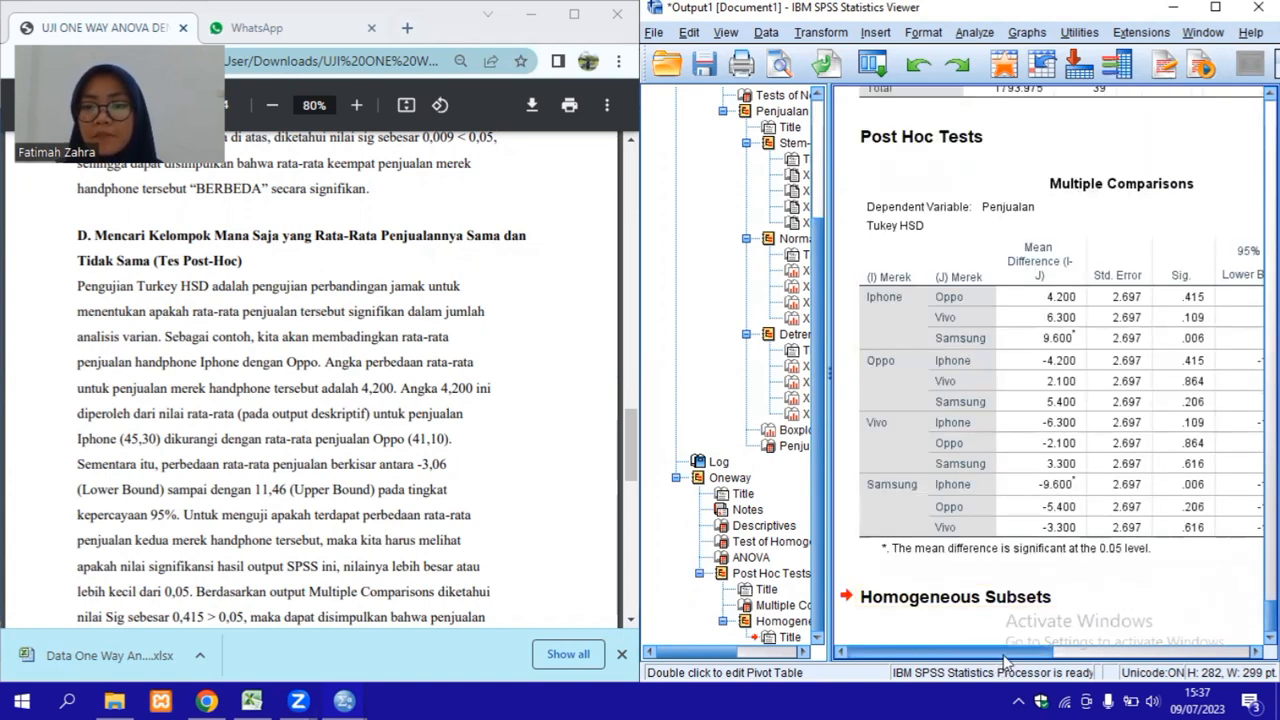
Check the 95% confidence bounds and the Iphone–Oppo significance in Multiple Comparisons against the rest of the PDF's post hoc explanation
{"action": "left_click_drag", "start_coordinate": [1005, 660], "coordinate": [1072, 663]}
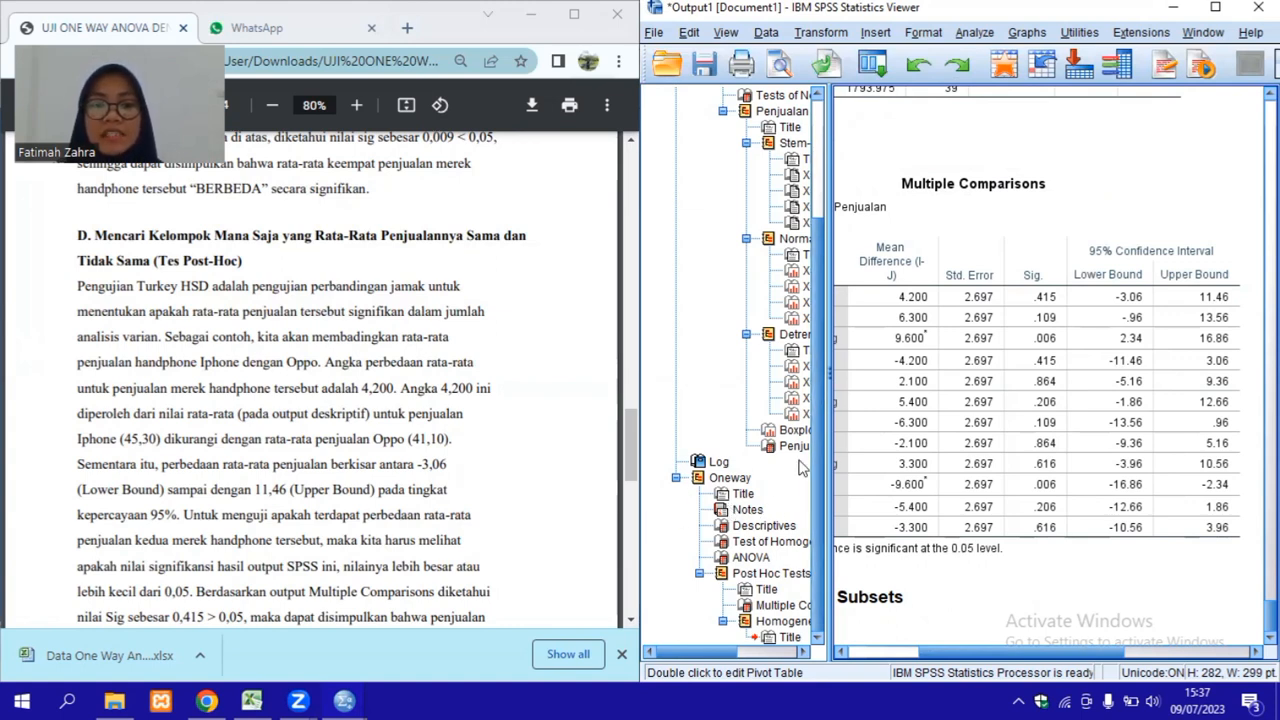
{"action": "left_click", "coordinate": [1010, 418]}
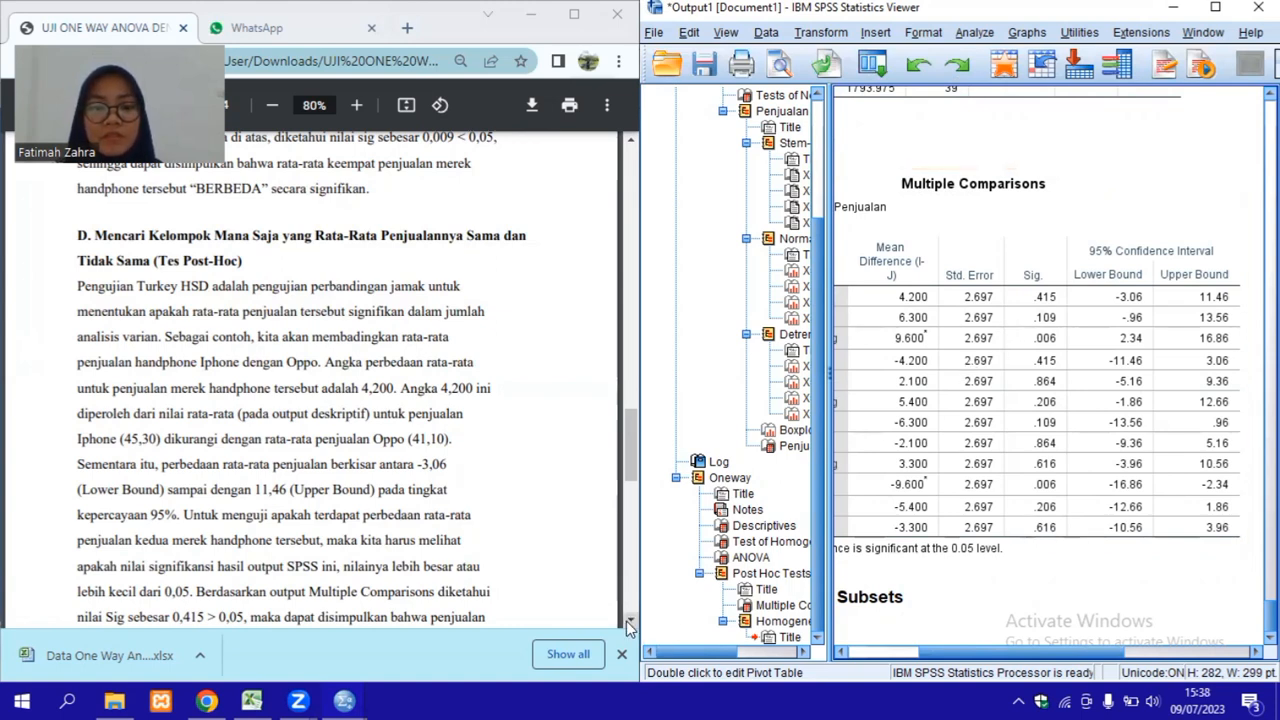
{"action": "scroll", "coordinate": [629, 622], "scroll_direction": "down", "scroll_amount": 2}
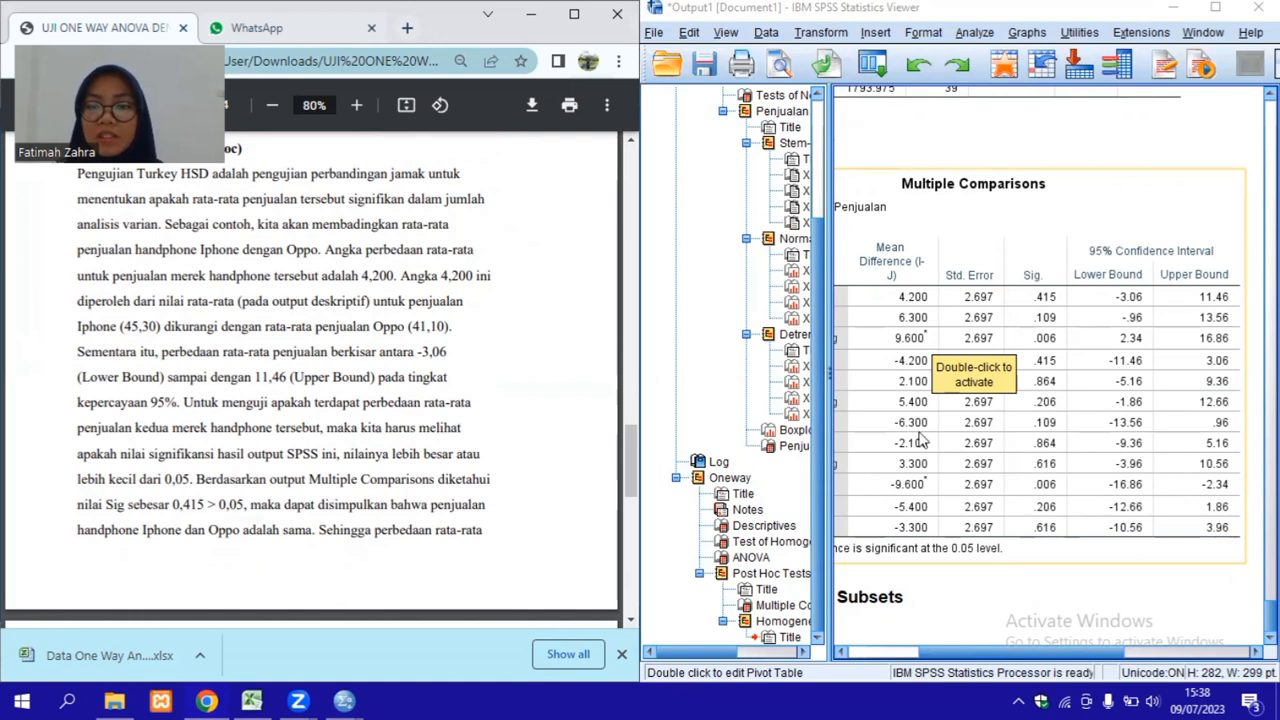
{"action": "left_click", "coordinate": [843, 652]}
{"action": "left_click", "coordinate": [843, 652]}
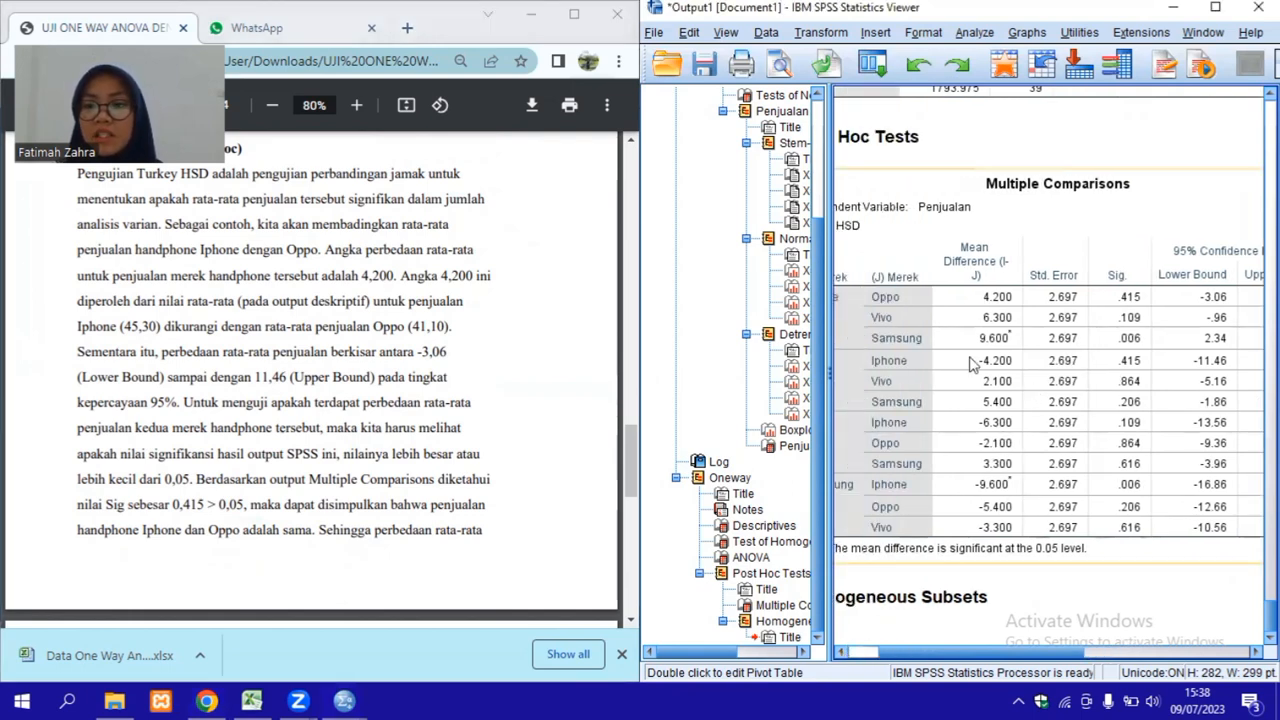
{"action": "left_click", "coordinate": [843, 652]}
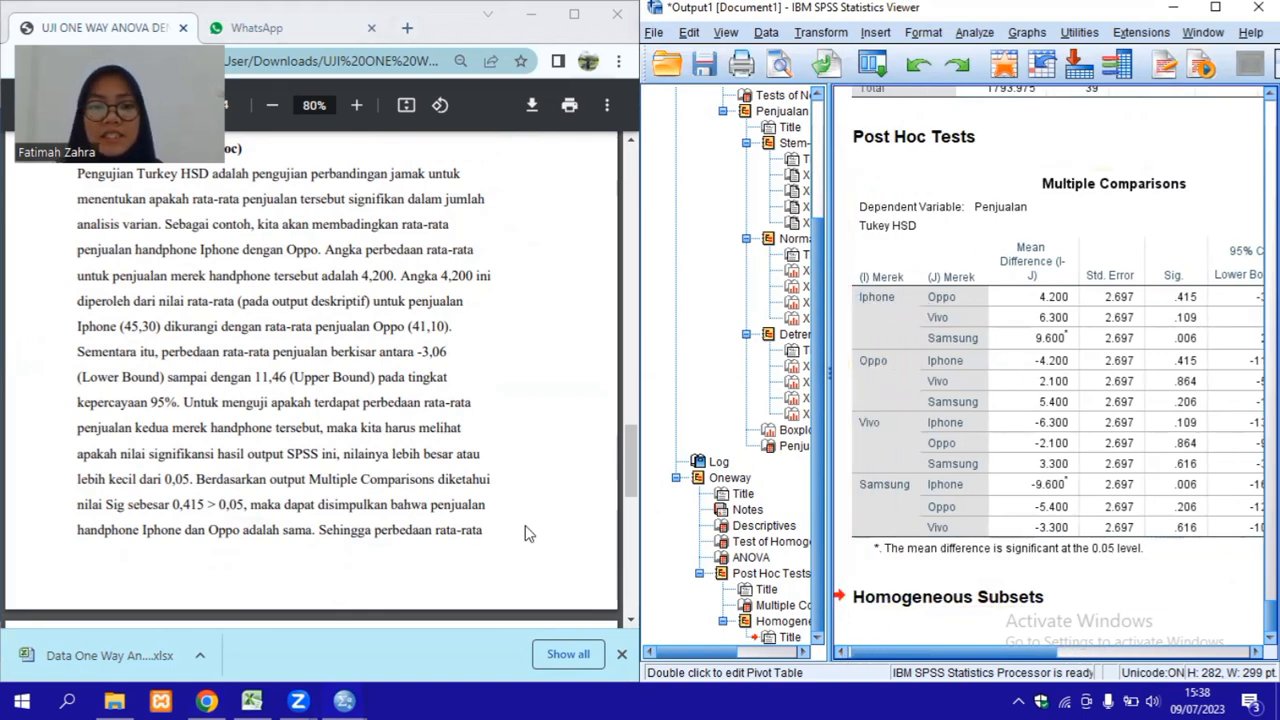
{"action": "scroll", "coordinate": [630, 620], "scroll_direction": "down", "scroll_amount": 3}
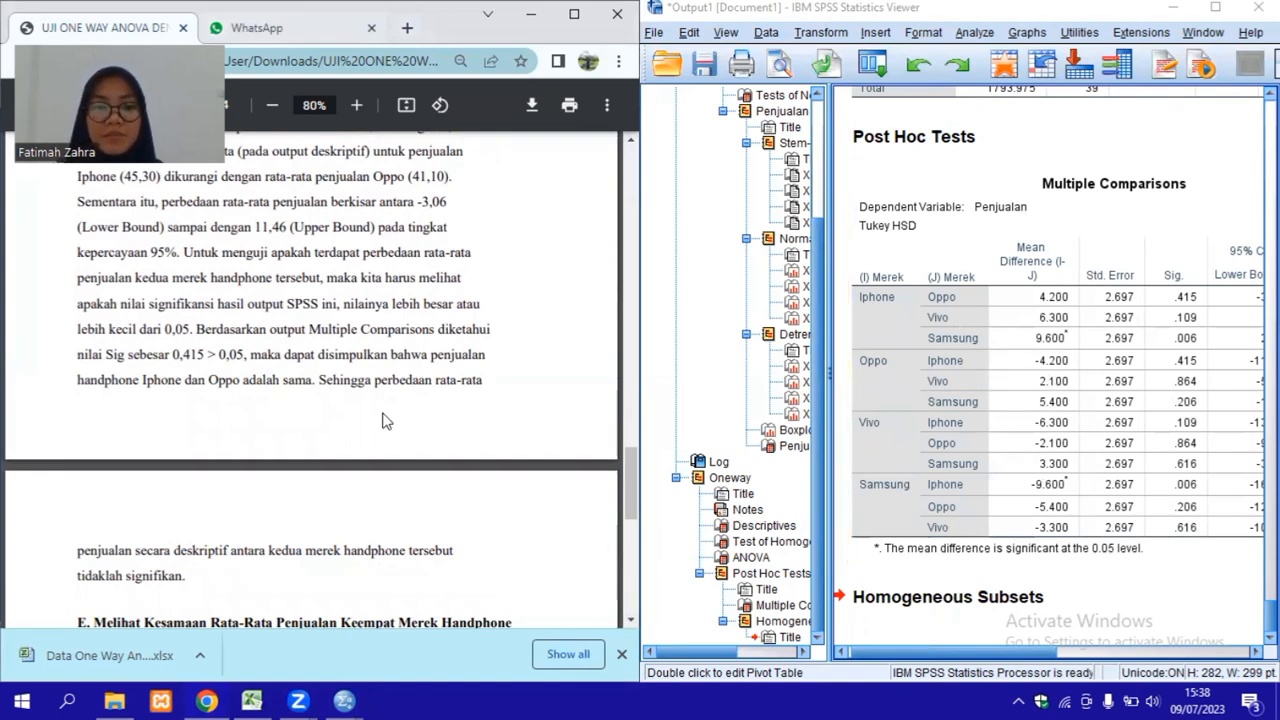
Compare the Homogeneous Subsets table for Penjualan with section E and the closing one-way ANOVA conclusion in the PDF
{"action": "left_click", "coordinate": [630, 623]}
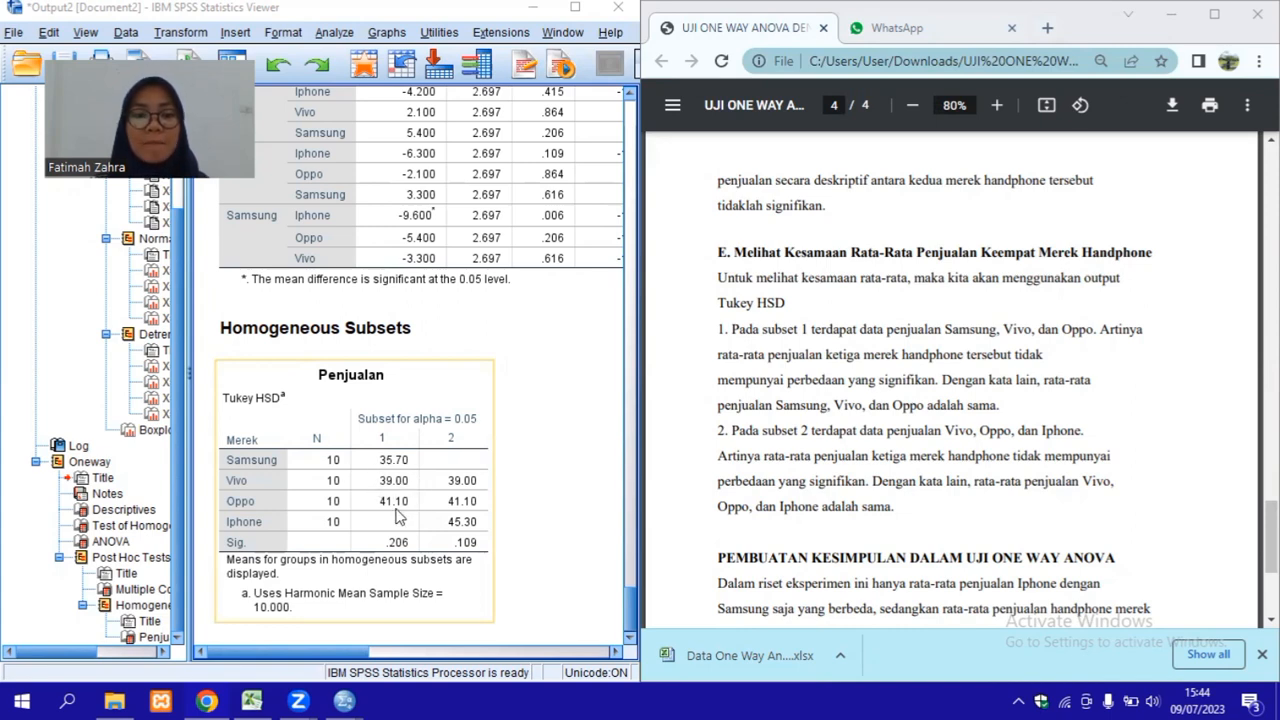
{"action": "left_click", "coordinate": [518, 490]}
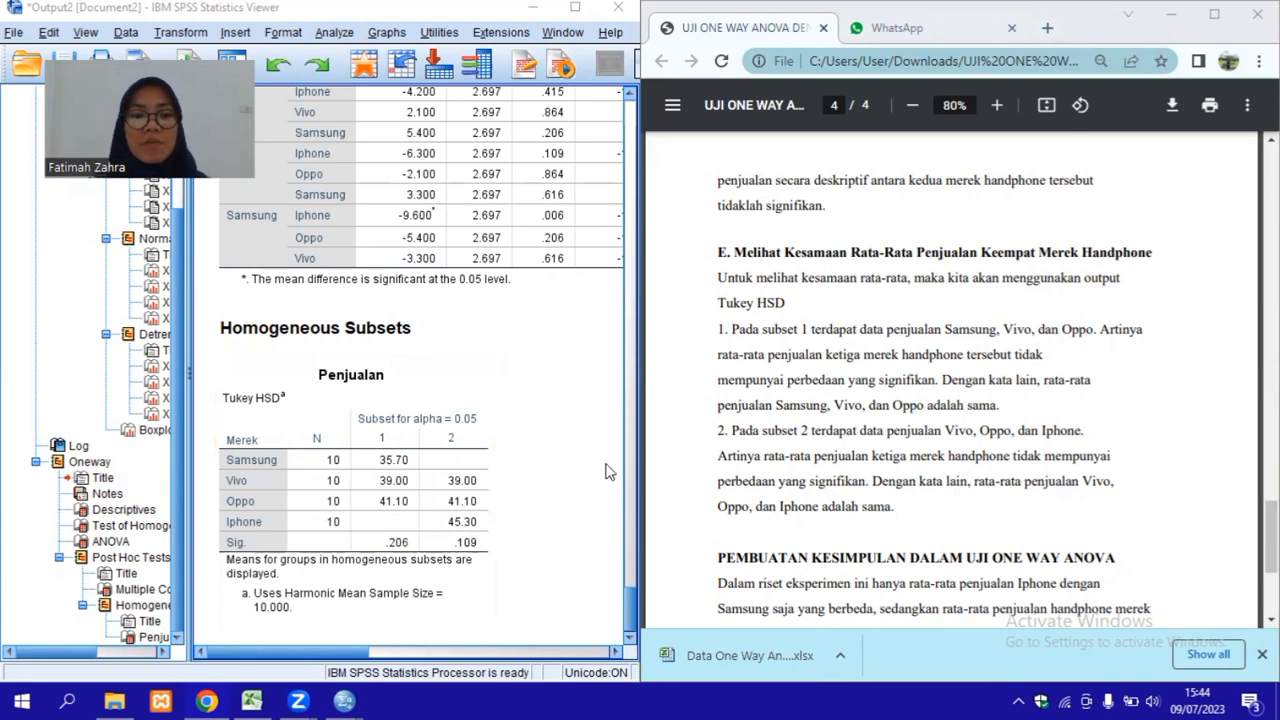
{"action": "left_click", "coordinate": [466, 480]}
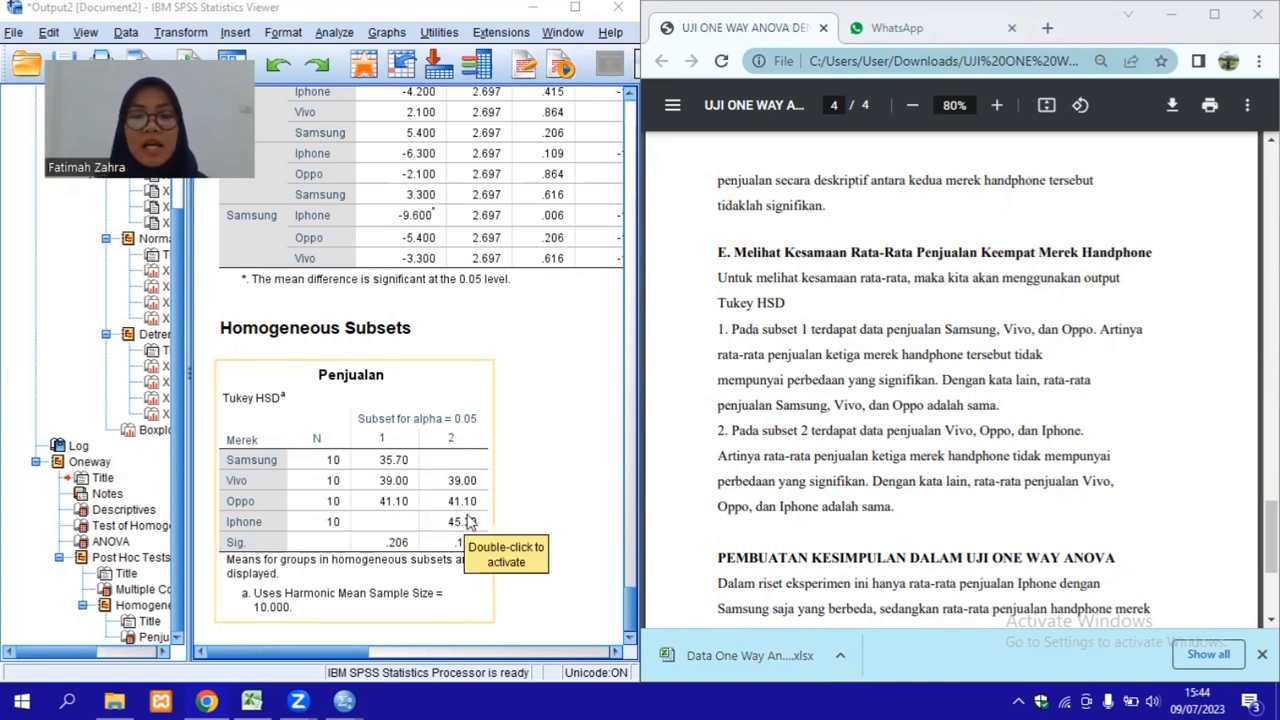
{"action": "left_click", "coordinate": [535, 497]}
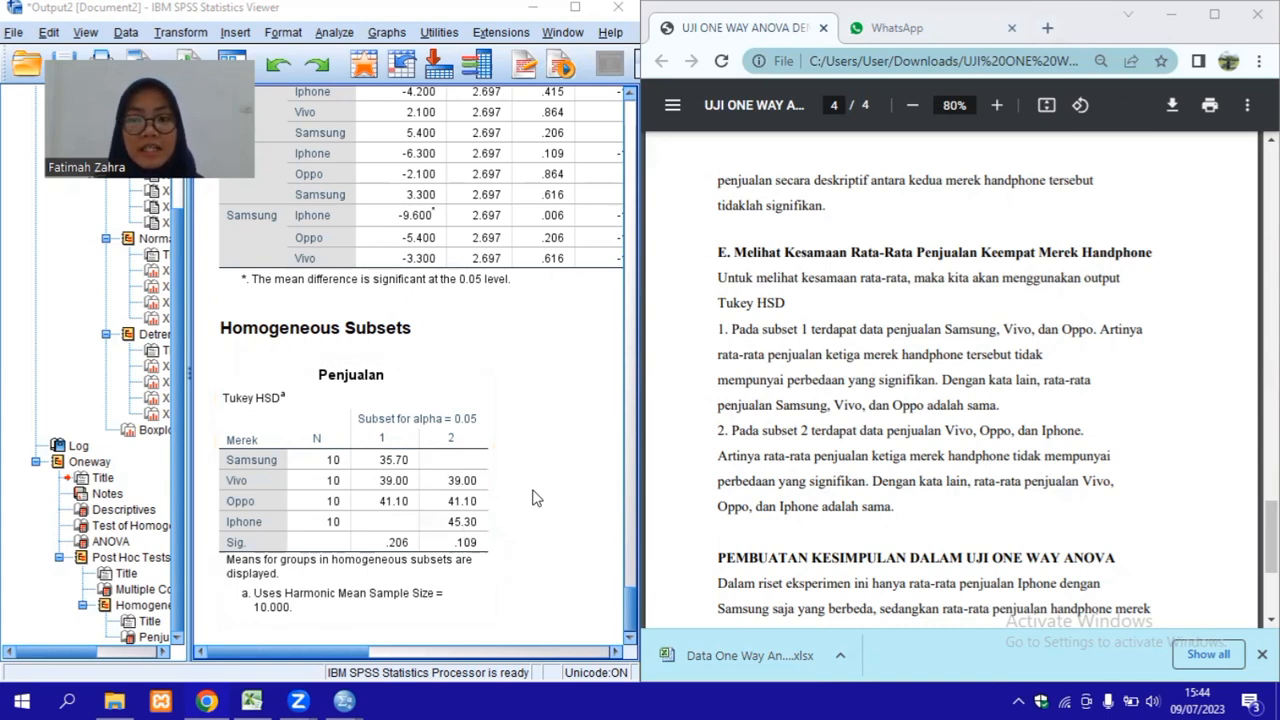
{"action": "left_click", "coordinate": [487, 494]}
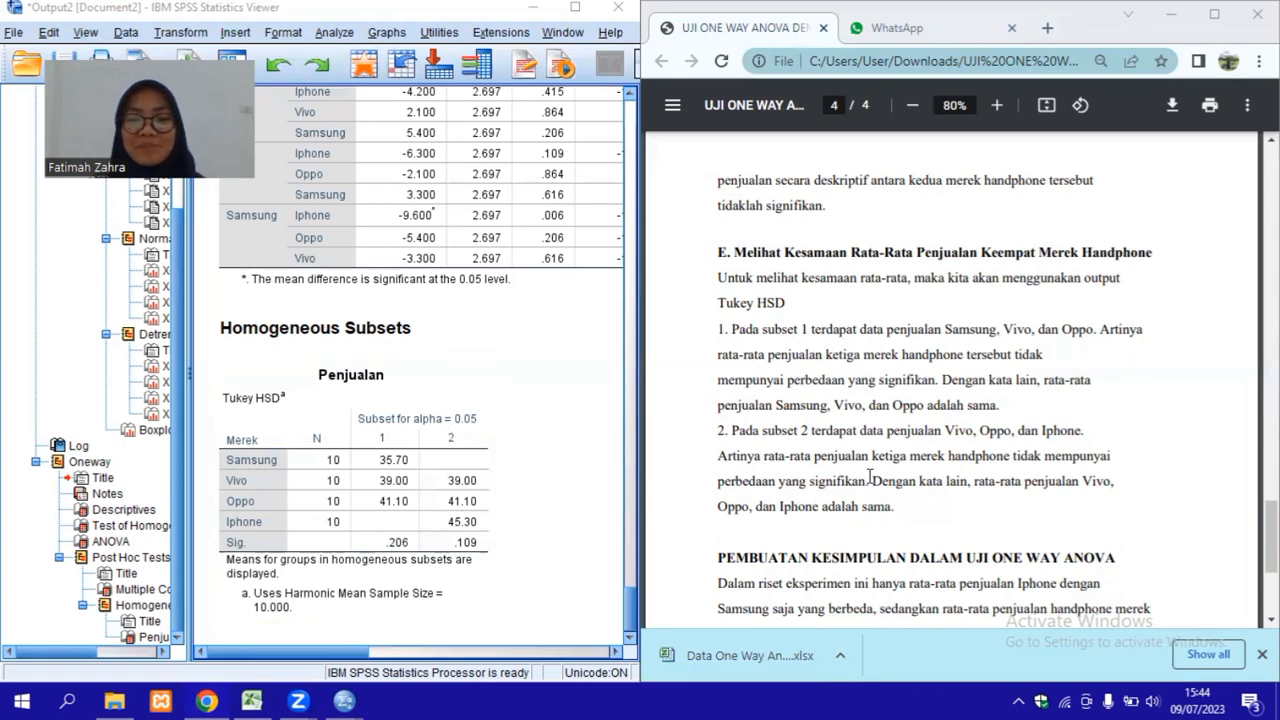
{"action": "scroll", "coordinate": [972, 495], "scroll_direction": "down", "scroll_amount": 3}
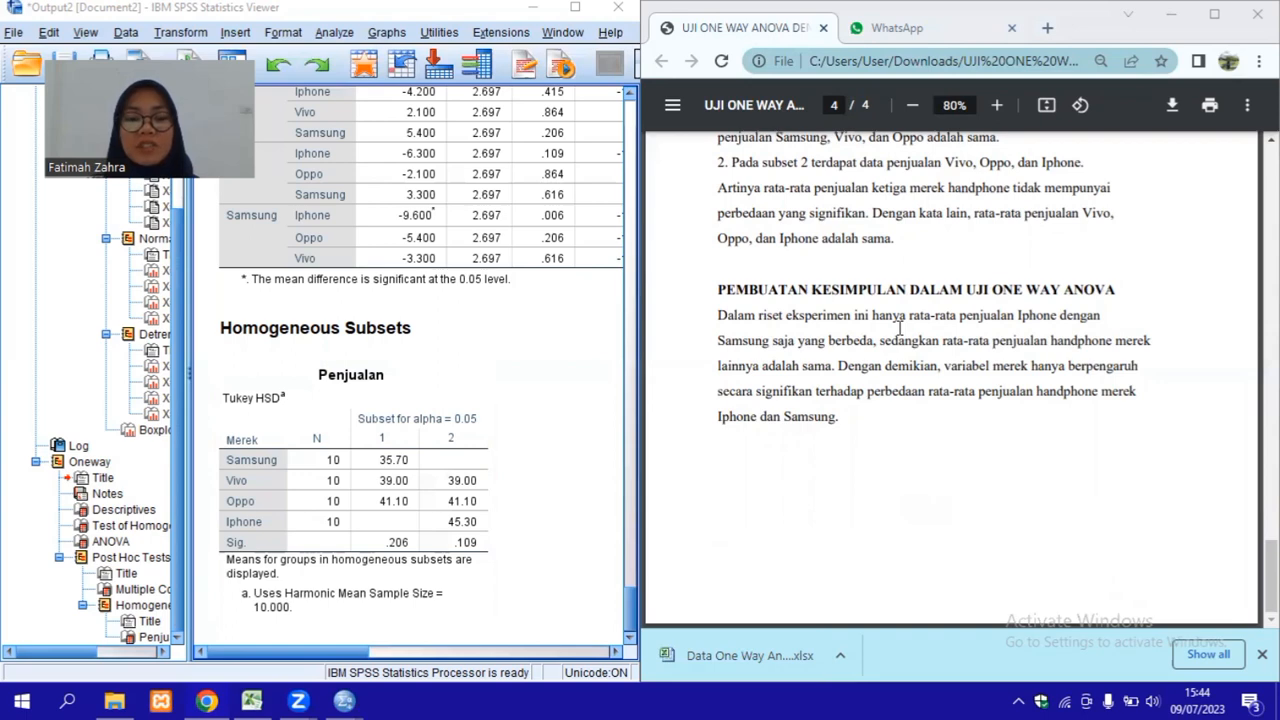
{"action": "left_click", "coordinate": [429, 451]}
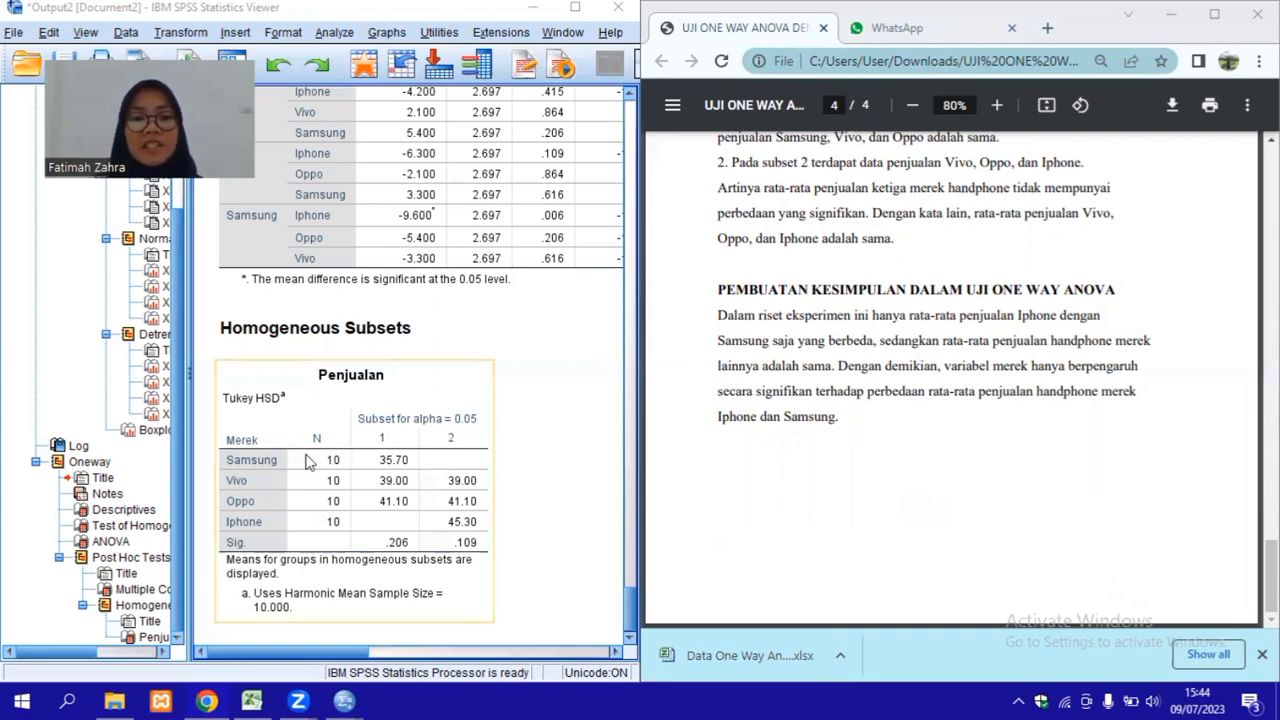